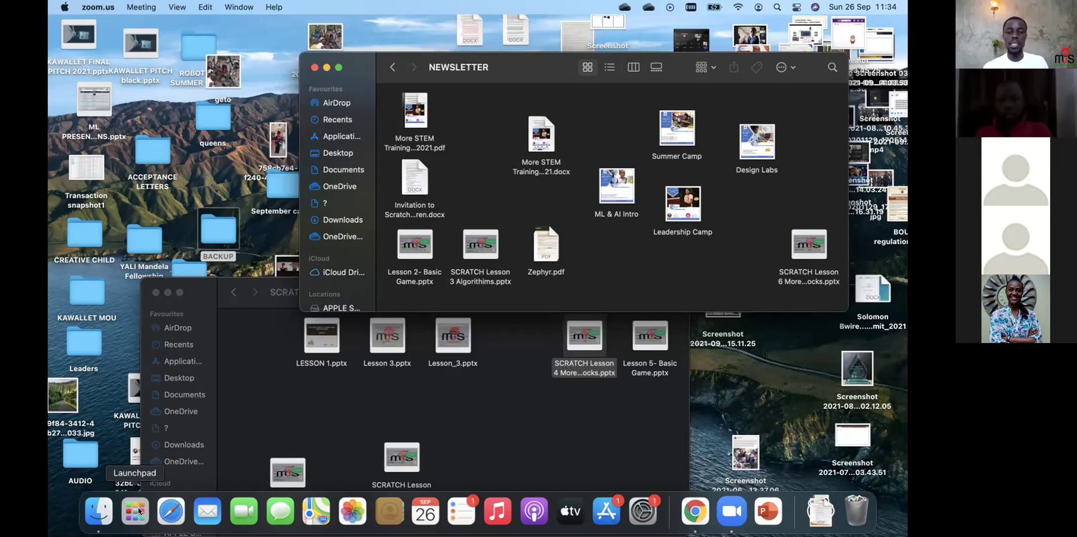
# Step: Launch Microsoft PowerPoint
pyautogui.click(763, 516)
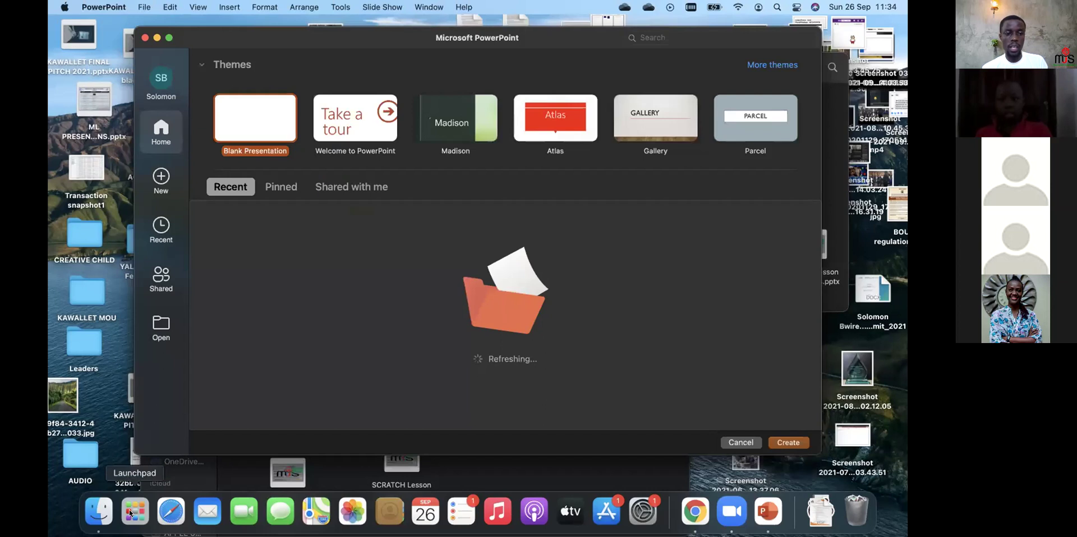
# Step: Look through the installed applications and the App Store's search suggestions, and close the store
pyautogui.click(131, 513)
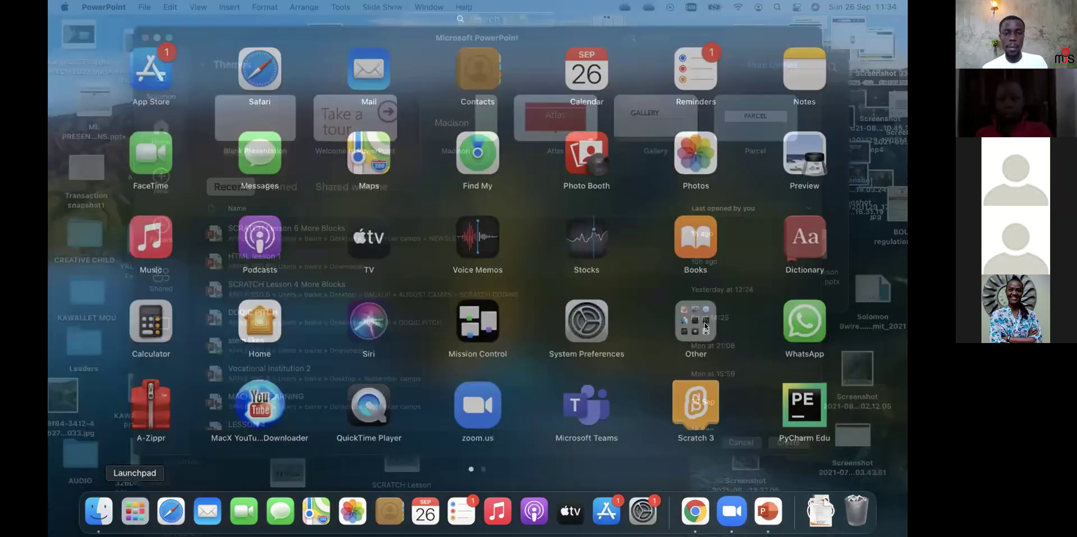
pyautogui.hscroll(3, 750, 301)
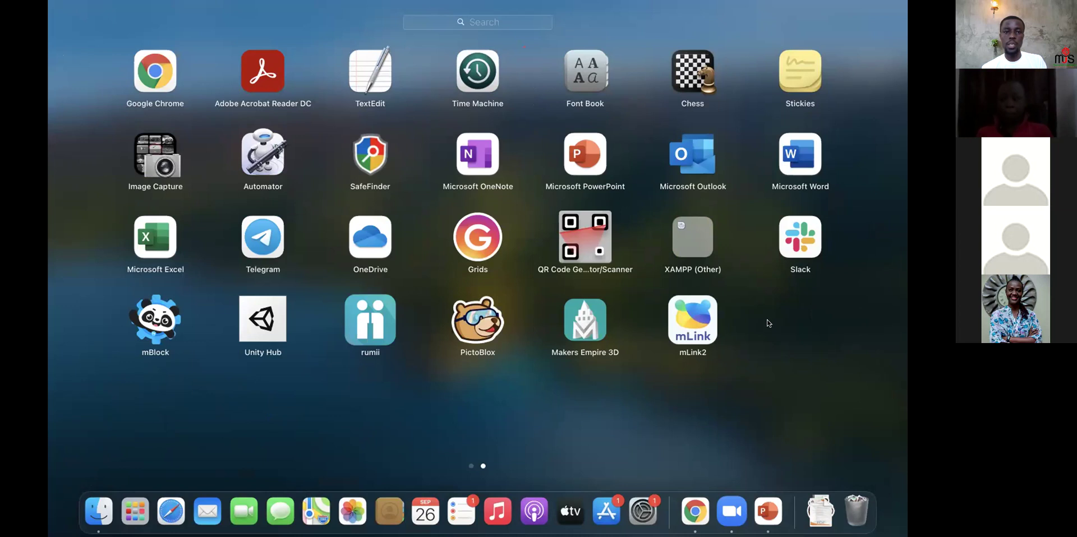
pyautogui.hscroll(-3, 323, 290)
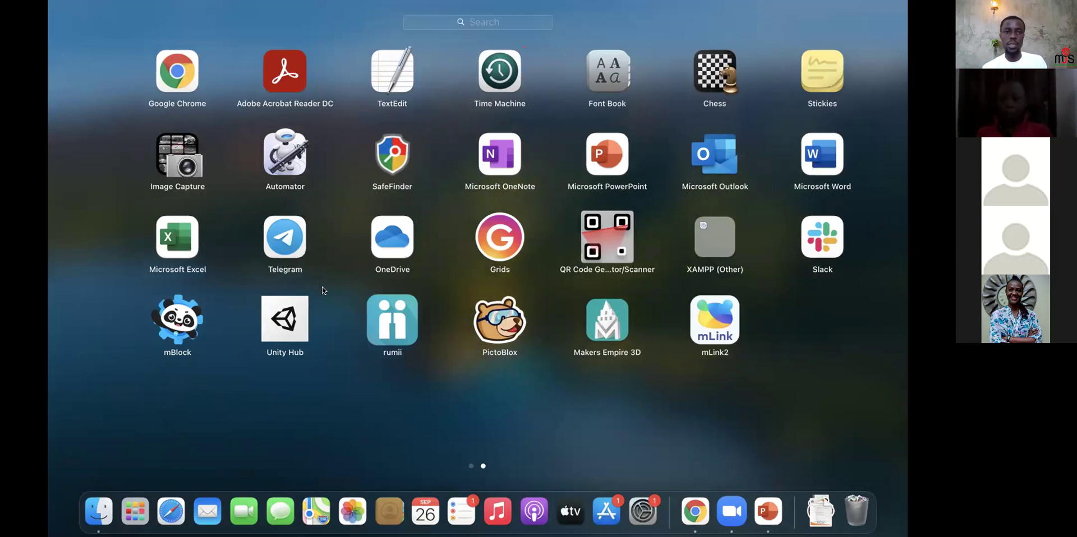
pyautogui.click(158, 71)
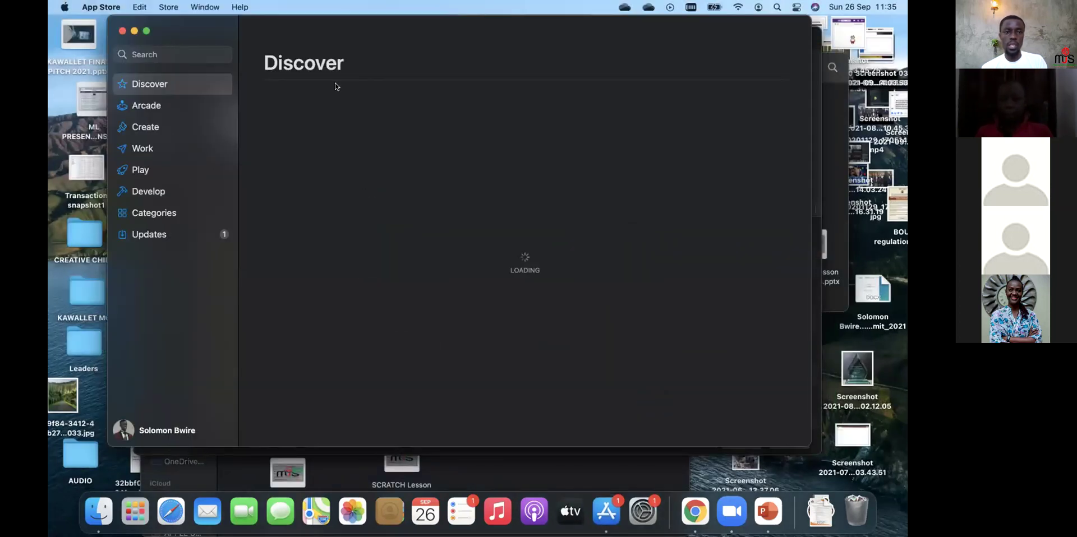
pyautogui.click(193, 50)
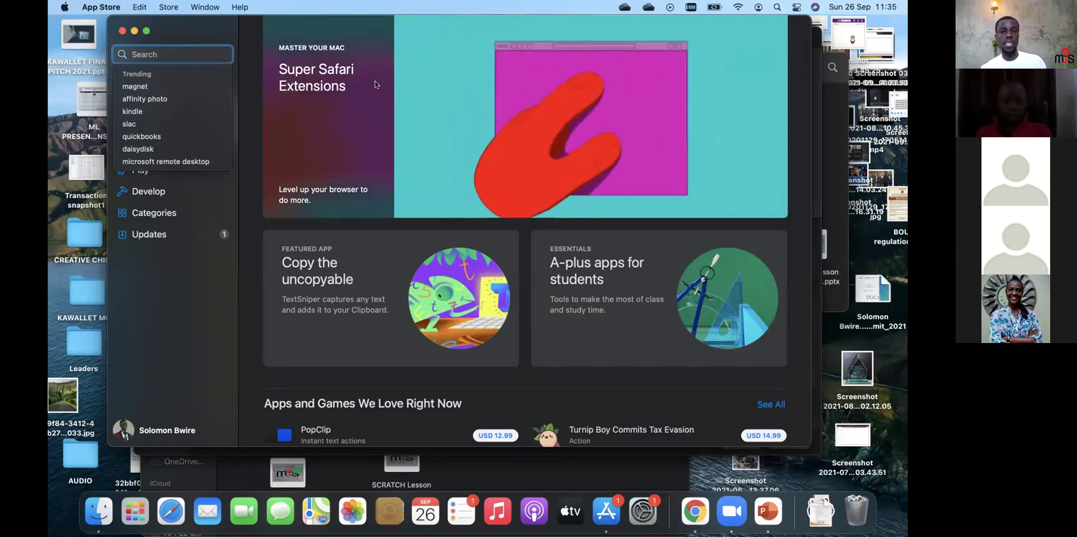
pyautogui.click(120, 30)
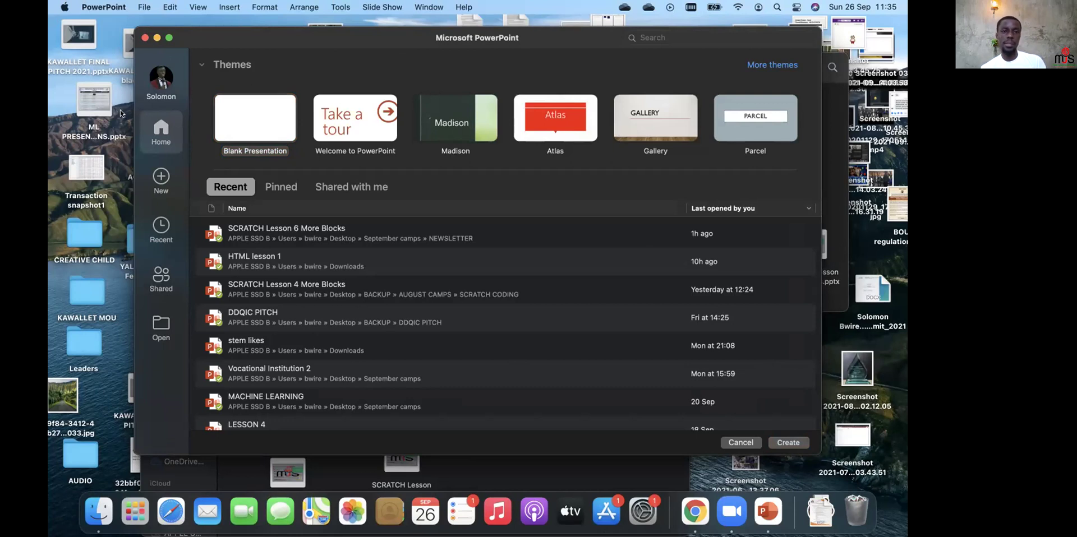
# Step: Create a new presentation from the Blank Presentation theme in PowerPoint
pyautogui.click(257, 117)
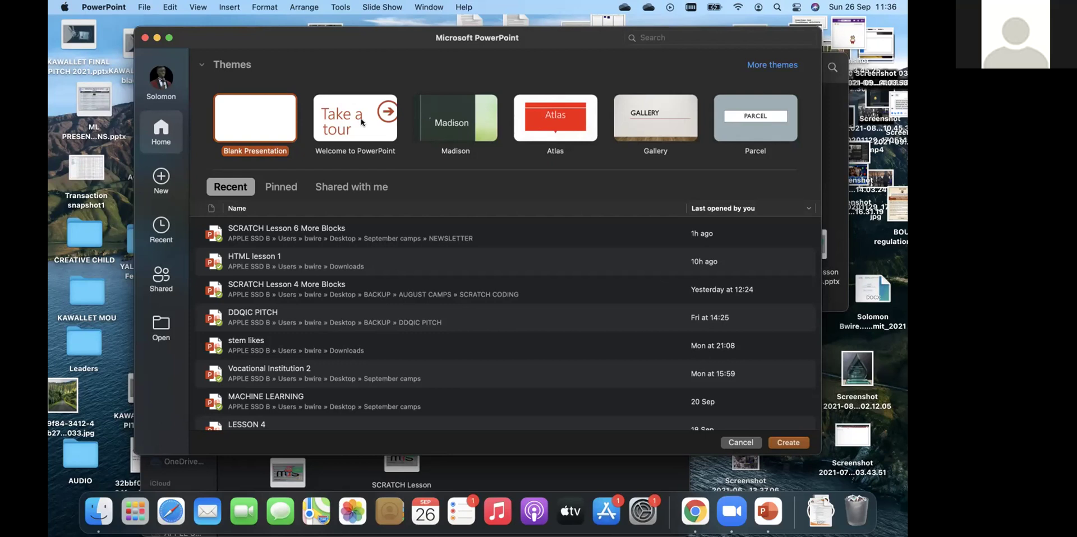
pyautogui.click(54, 112)
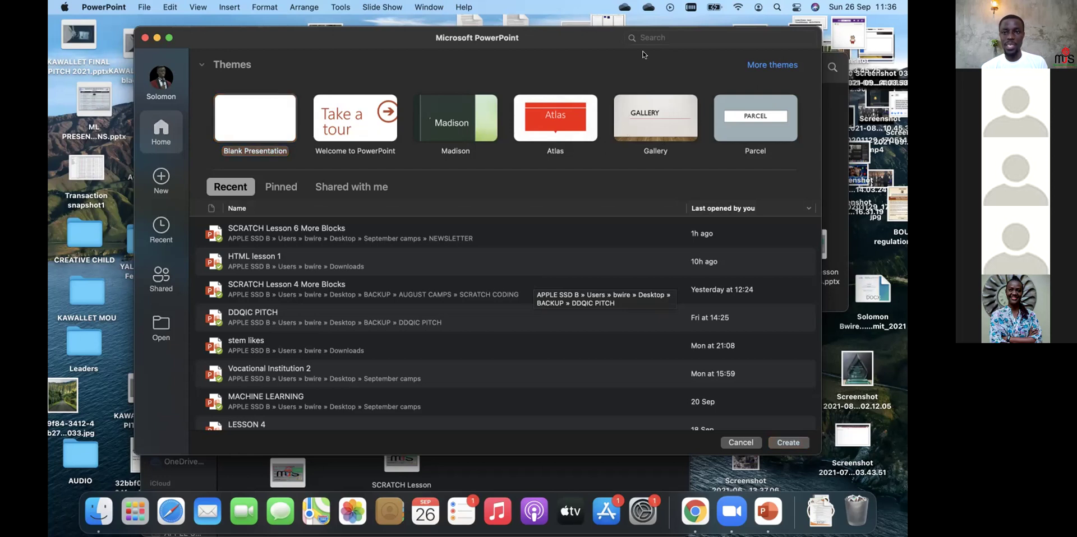
pyautogui.click(782, 444)
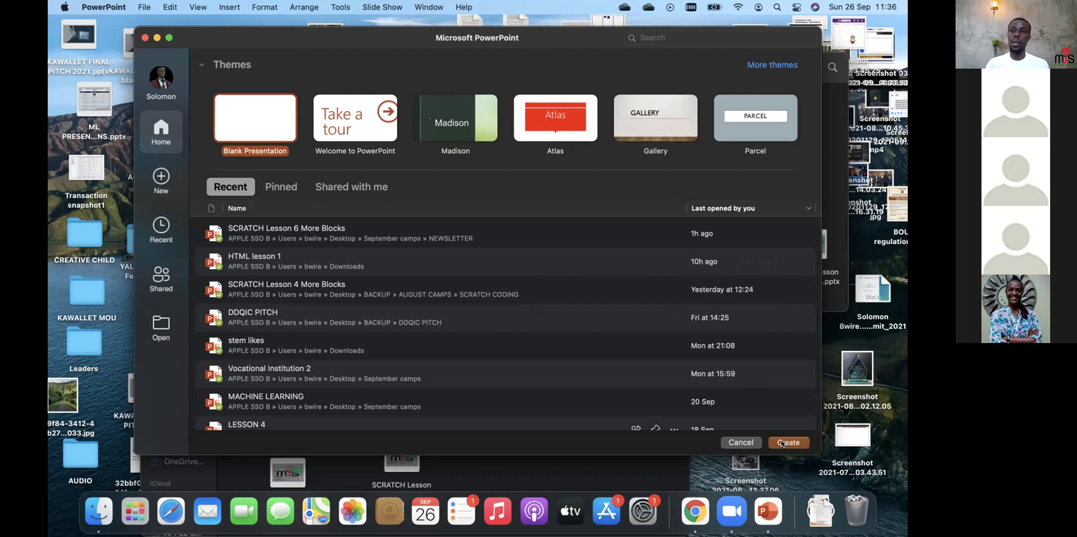
pyautogui.hotkey('ctrl', 'Right')
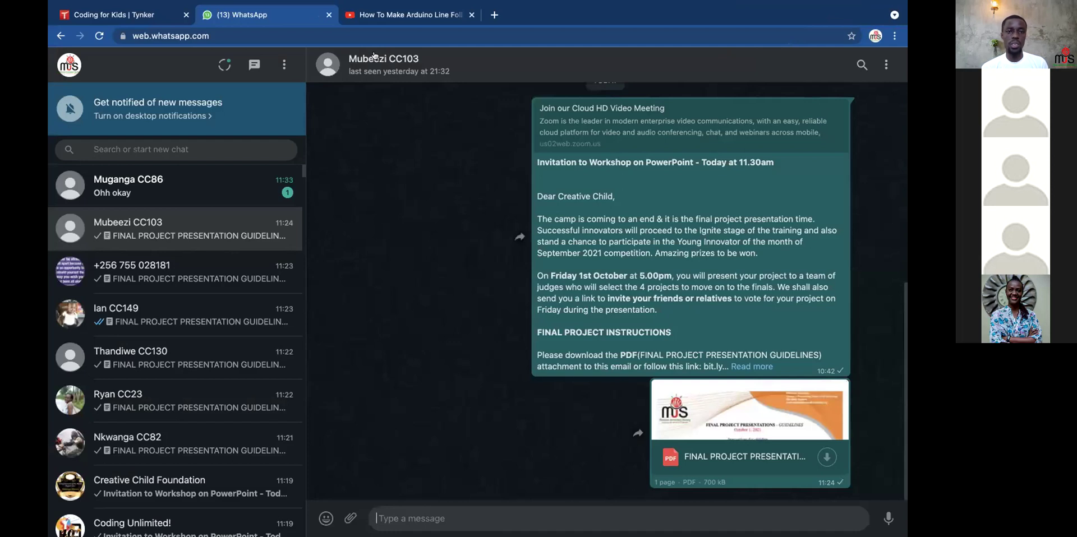
pyautogui.click(329, 15)
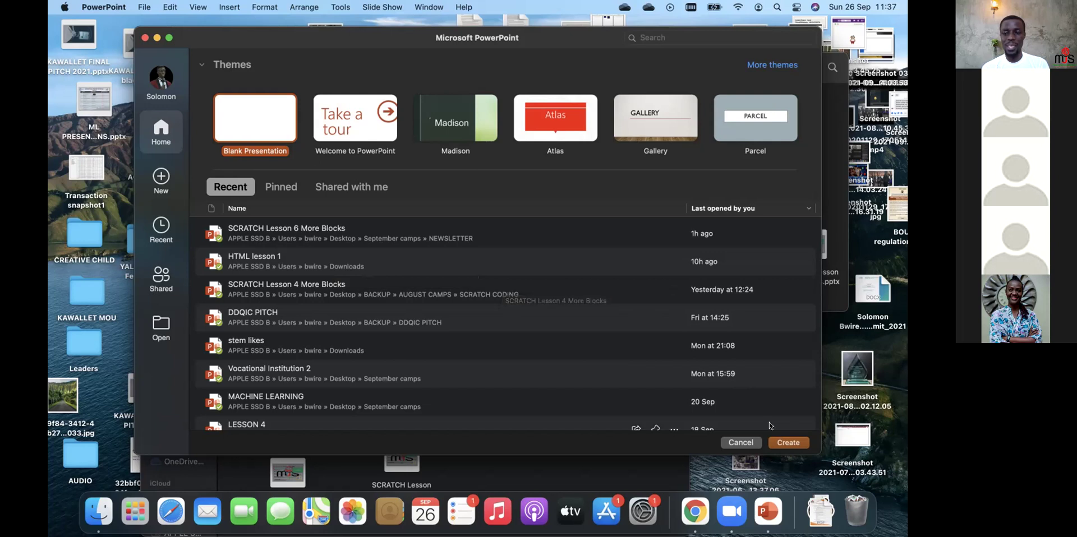
pyautogui.click(785, 444)
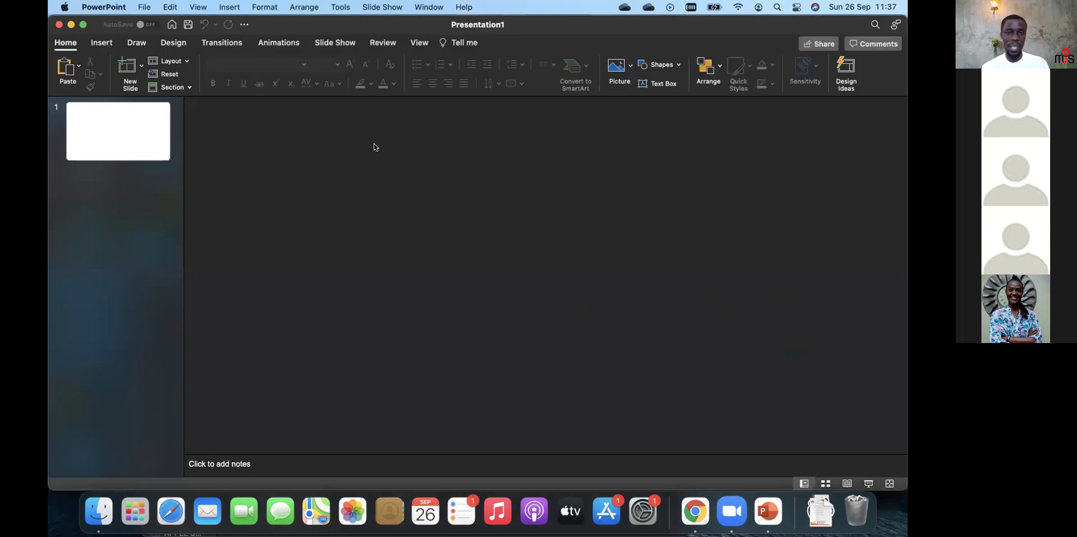
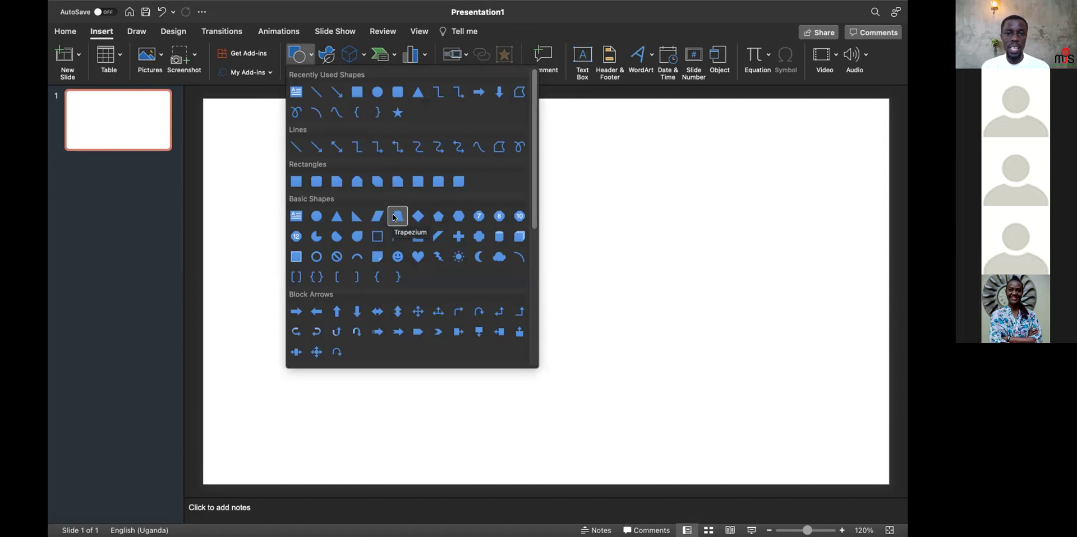
# Step: Draw a parallelogram about 17.6 cm high and 16.1 cm wide, starting at the slide's top edge
pyautogui.click(378, 216)
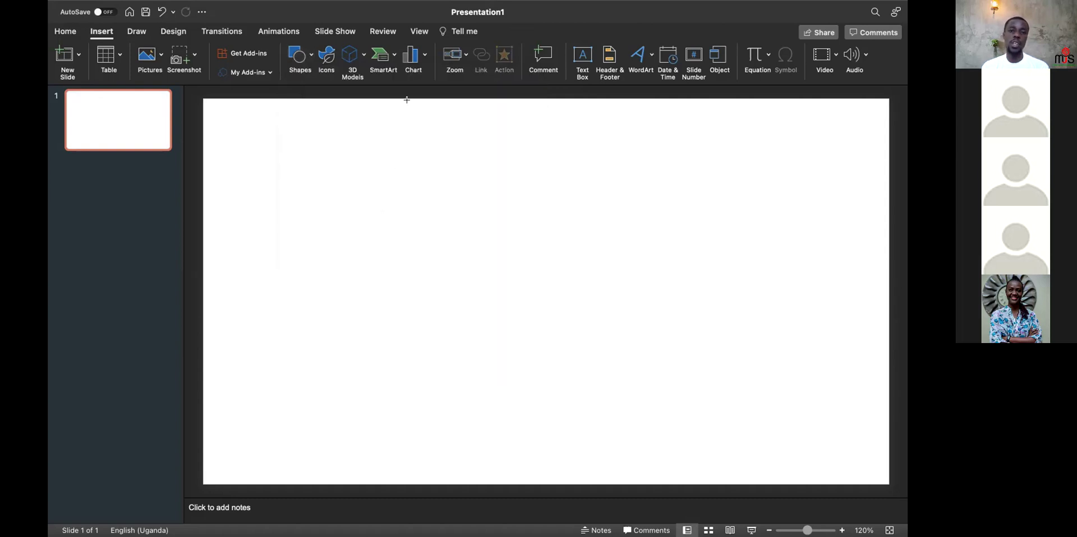
pyautogui.moveTo(409, 98); pyautogui.dragTo(734, 455)
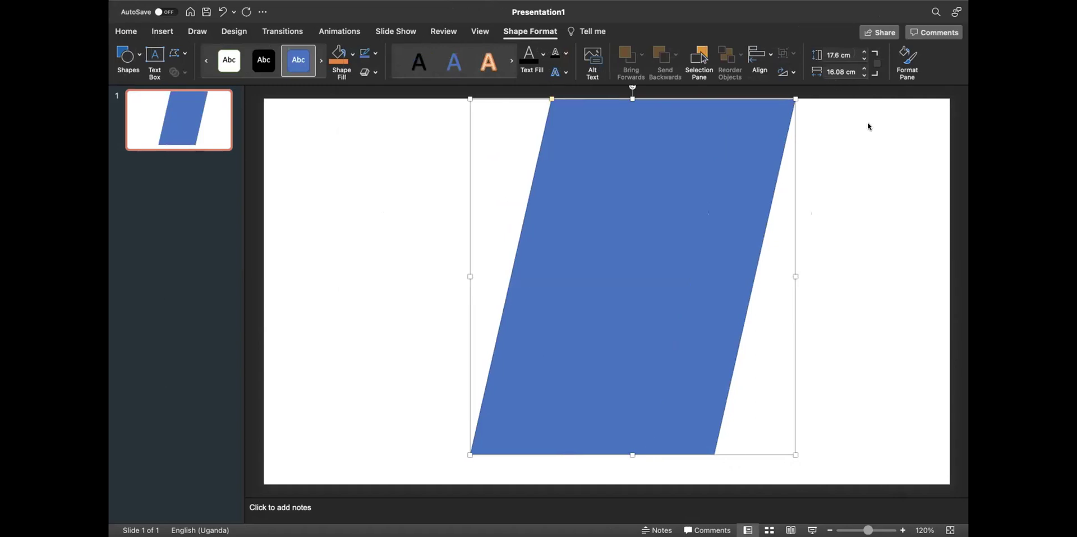
# Step: Move the parallelogram against the slide's right edge and extend it down to the bottom edge, 19.05 cm high
pyautogui.moveTo(733, 173); pyautogui.dragTo(884, 179)
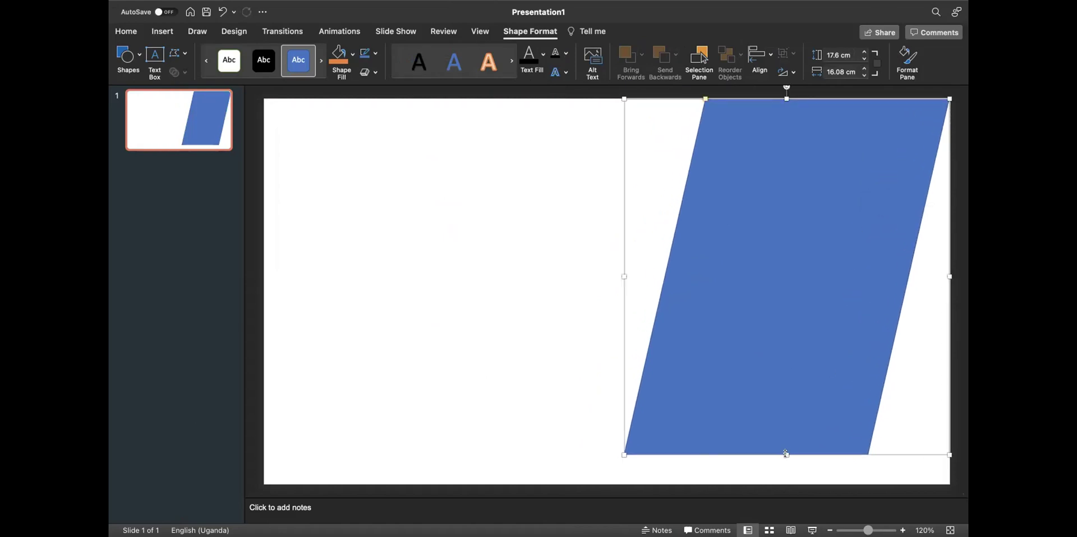
pyautogui.moveTo(786, 455); pyautogui.dragTo(778, 484)
pyautogui.click(485, 381)
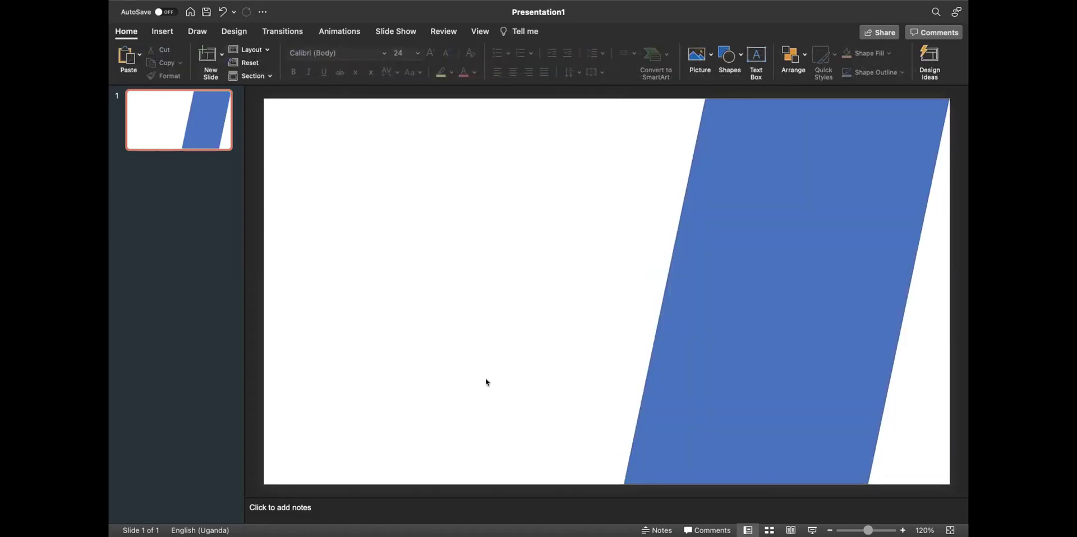
# Step: Select the parallelogram and circle the Shape Fill and Shape Outline commands with the annotation pen
pyautogui.click(705, 145)
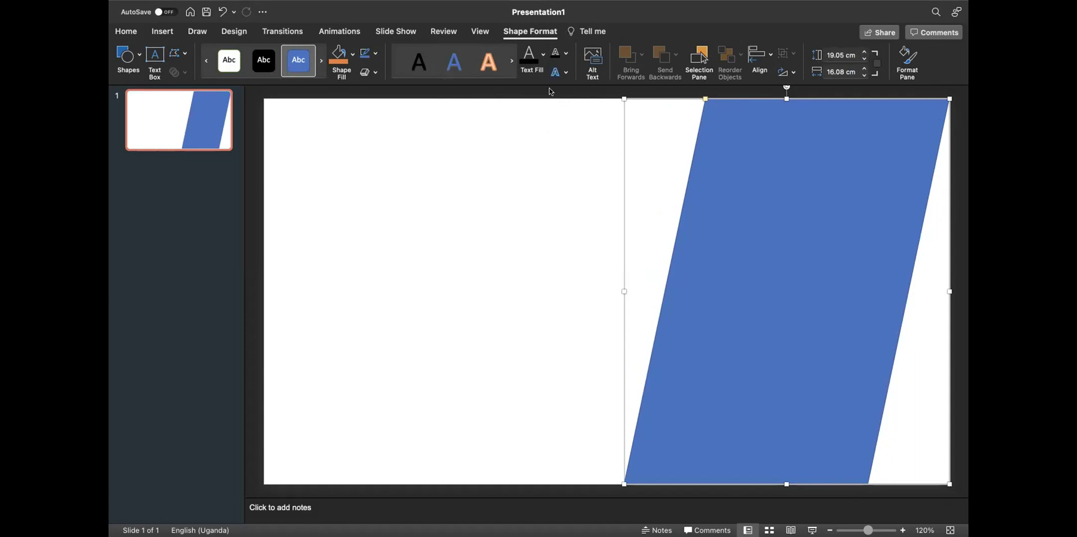
pyautogui.moveTo(341, 38)
pyautogui.mouseDown()
pyautogui.moveTo(321, 74)
pyautogui.moveTo(349, 62)
pyautogui.moveTo(331, 43)
pyautogui.mouseUp()
pyautogui.moveTo(365, 43)
pyautogui.mouseDown()
pyautogui.moveTo(355, 49)
pyautogui.moveTo(366, 62)
pyautogui.moveTo(378, 51)
pyautogui.moveTo(362, 44)
pyautogui.mouseUp()
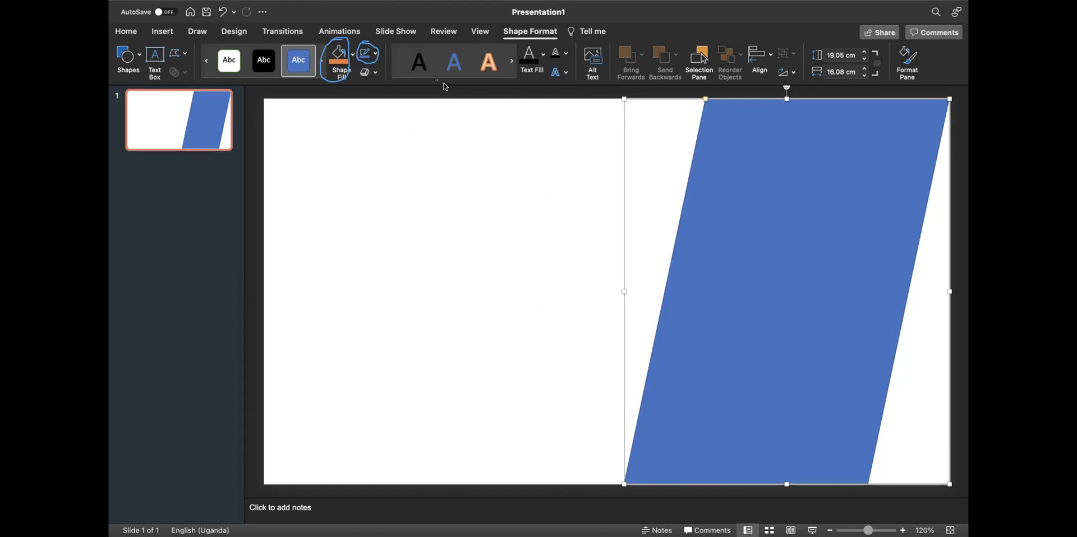
# Step: Shift the parallelogram slightly away from the slide's right edge
pyautogui.moveTo(758, 246)
pyautogui.mouseDown()
pyautogui.moveTo(716, 254)
pyautogui.moveTo(750, 245)
pyautogui.mouseUp()
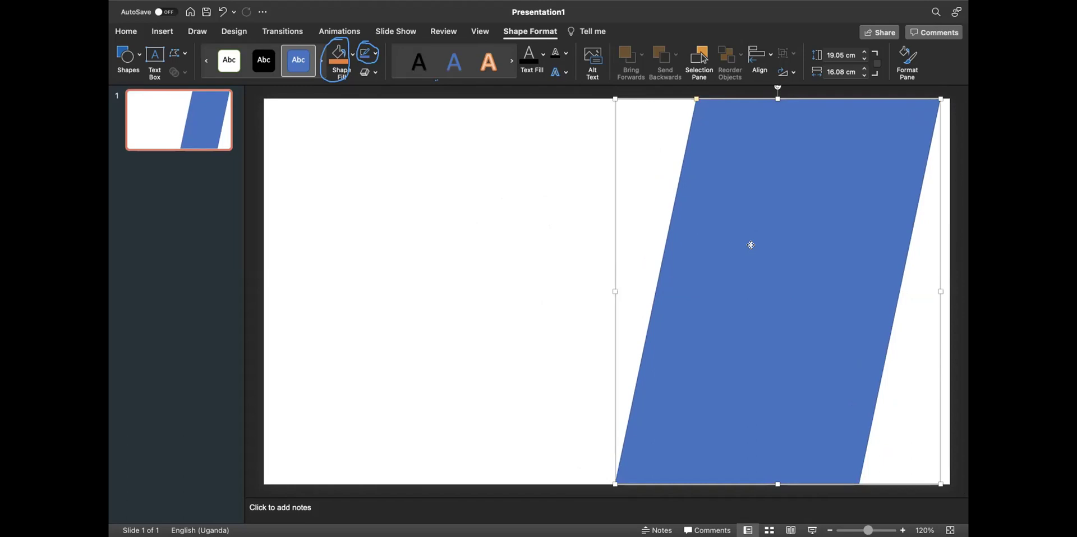
# Step: Cut the parallelogram from the slide and undo the cut
pyautogui.rightClick(751, 244)
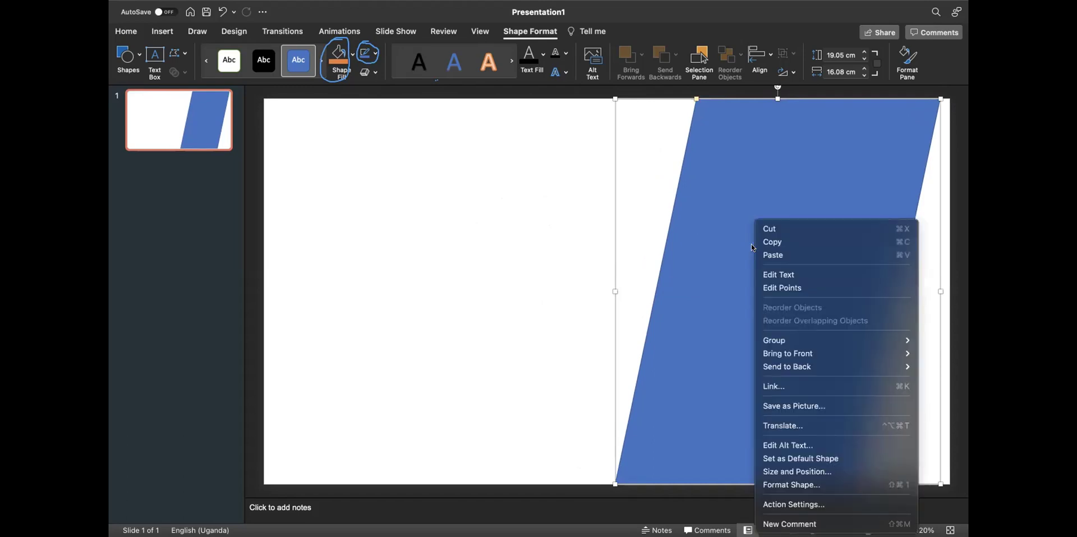
pyautogui.click(793, 227)
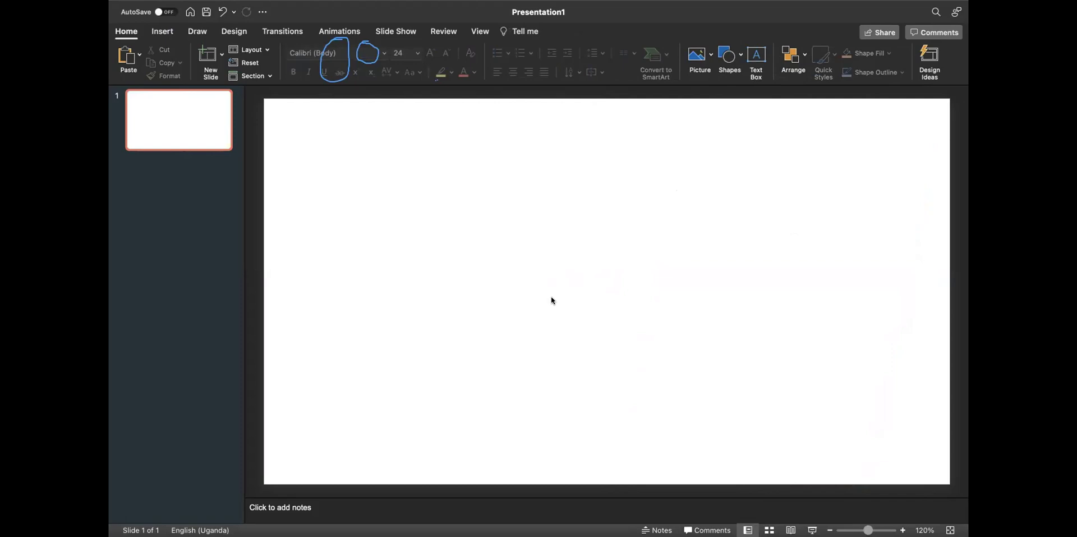
pyautogui.press('super+z')
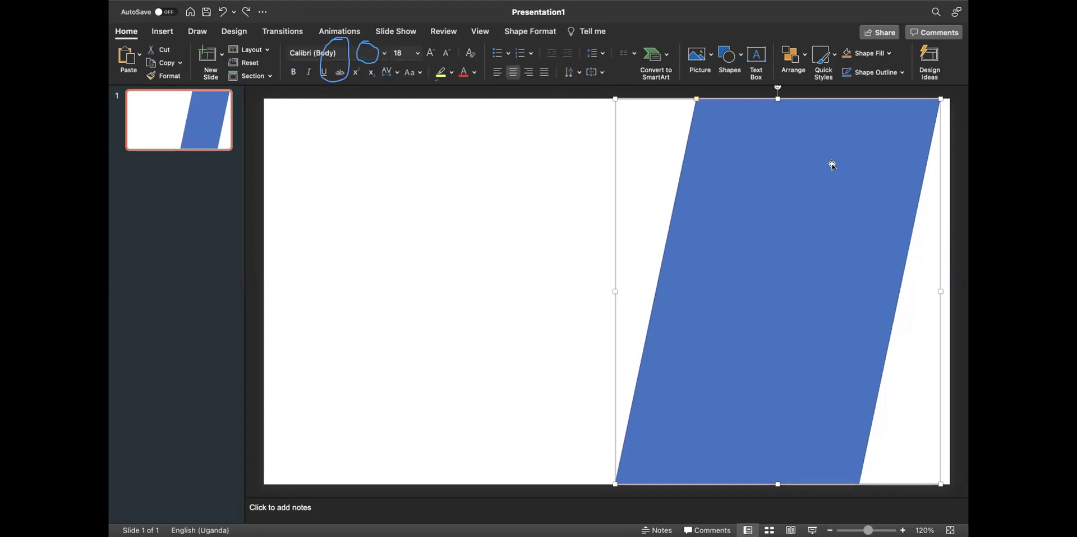
# Step: Remove the parallelogram's outline by setting it to No Outline
pyautogui.click(692, 114)
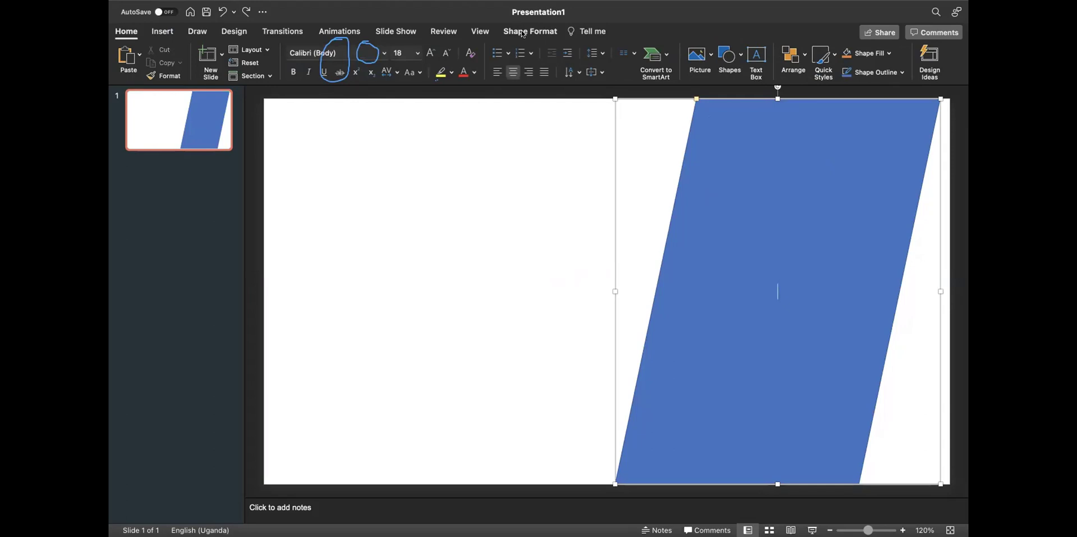
pyautogui.press('Escape')
pyautogui.click(530, 31)
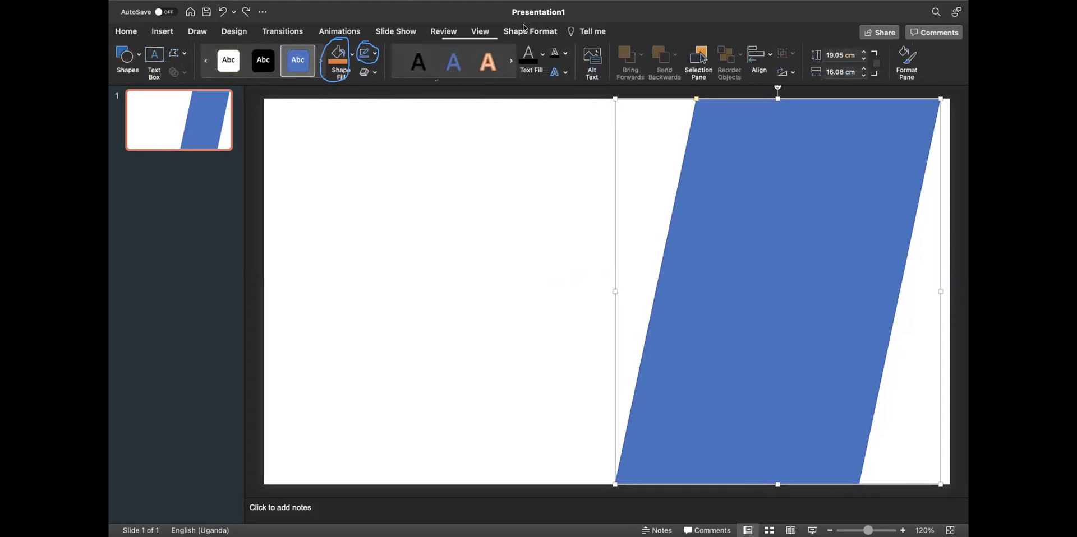
pyautogui.click(375, 53)
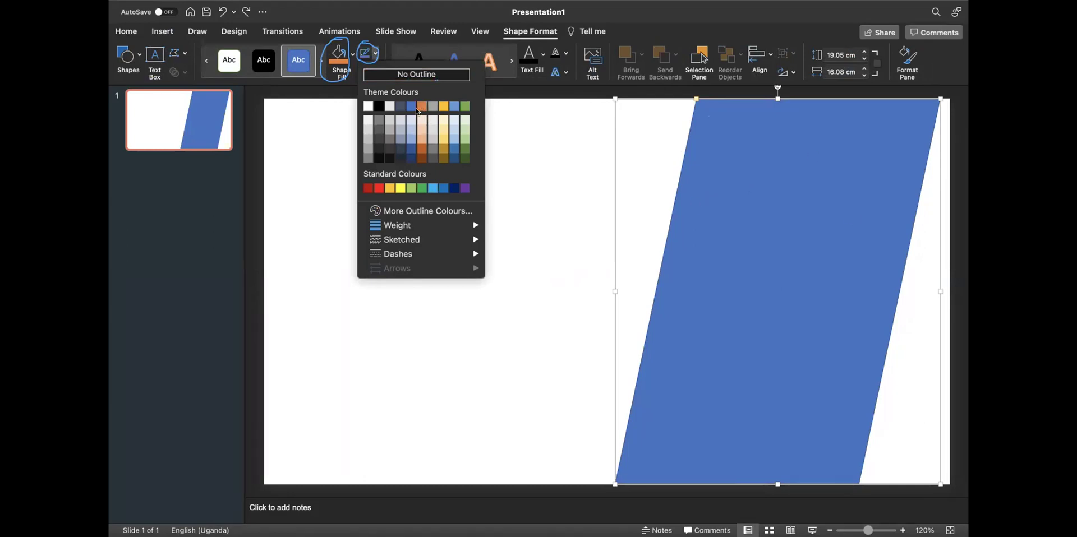
pyautogui.click(429, 74)
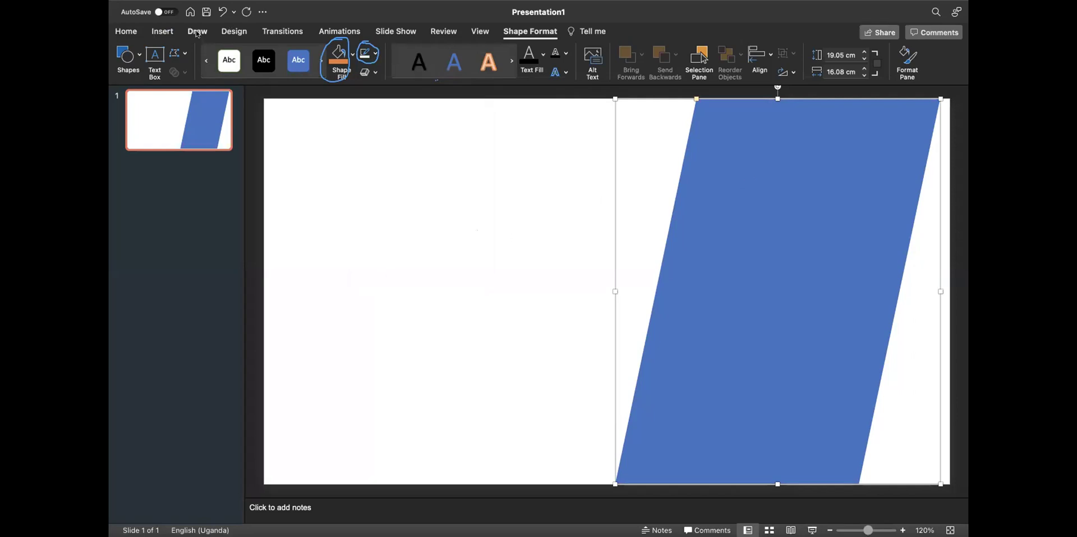
pyautogui.click(169, 33)
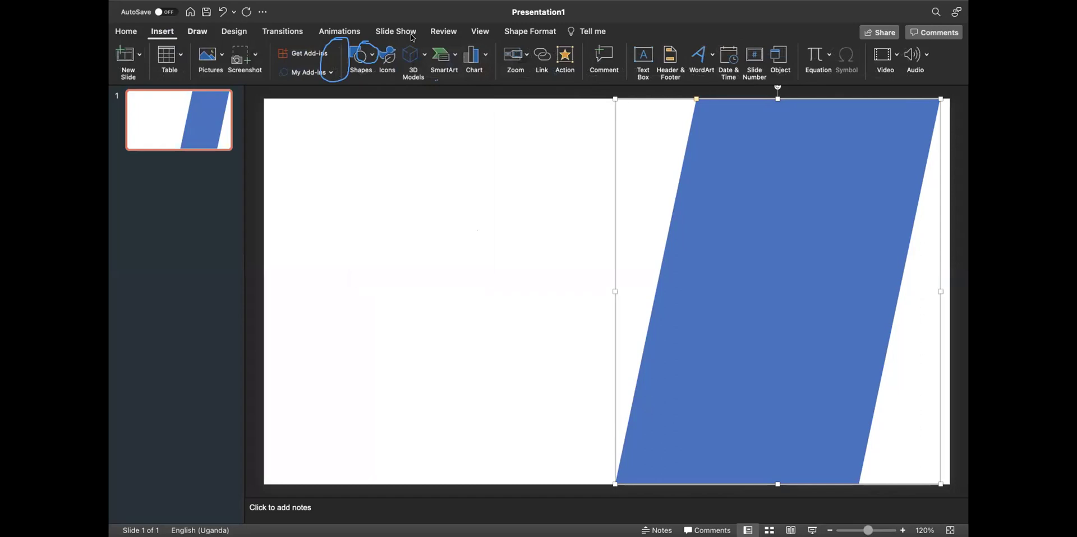
pyautogui.click(161, 31)
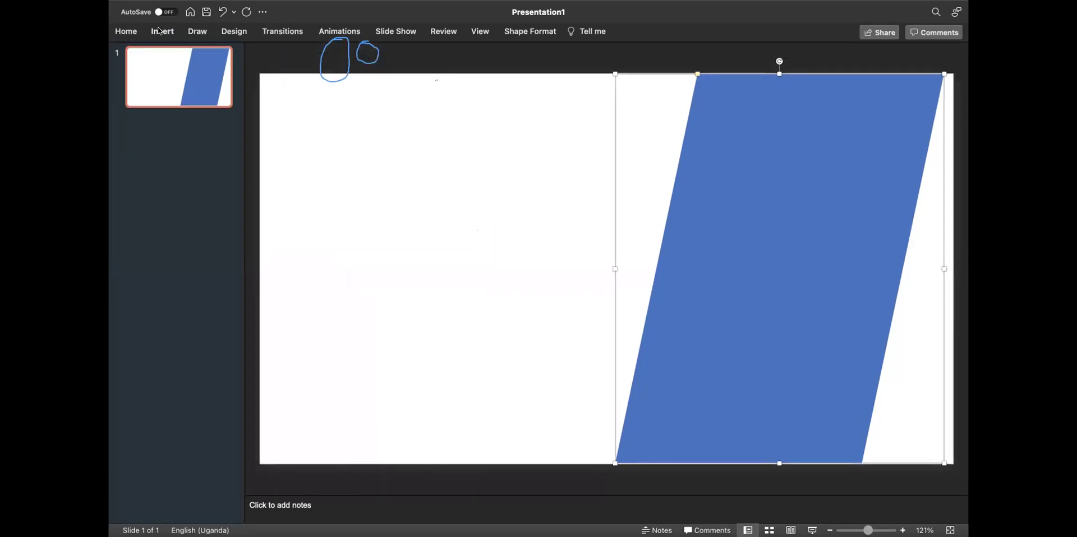
pyautogui.click(160, 31)
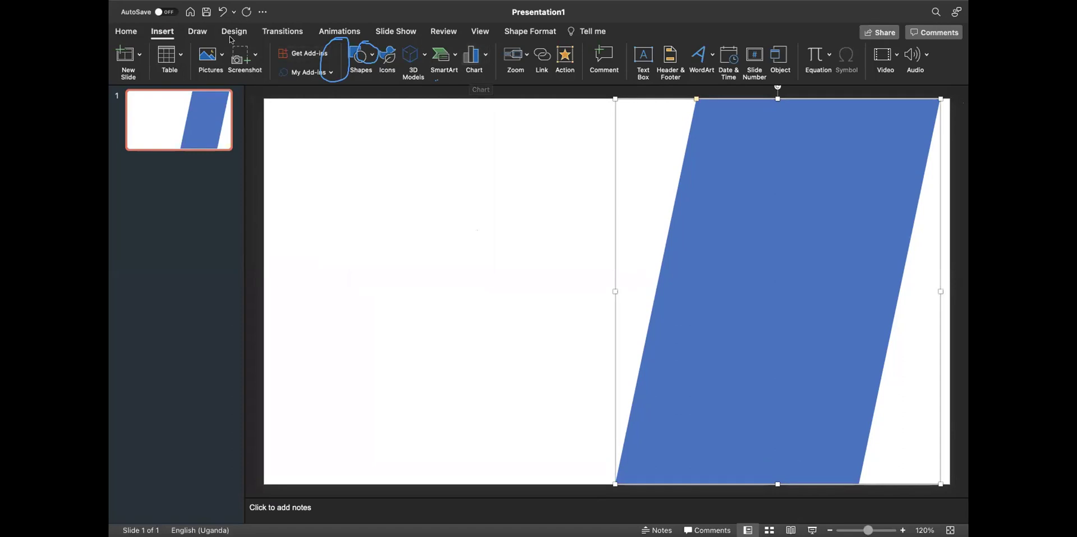
pyautogui.click(162, 31)
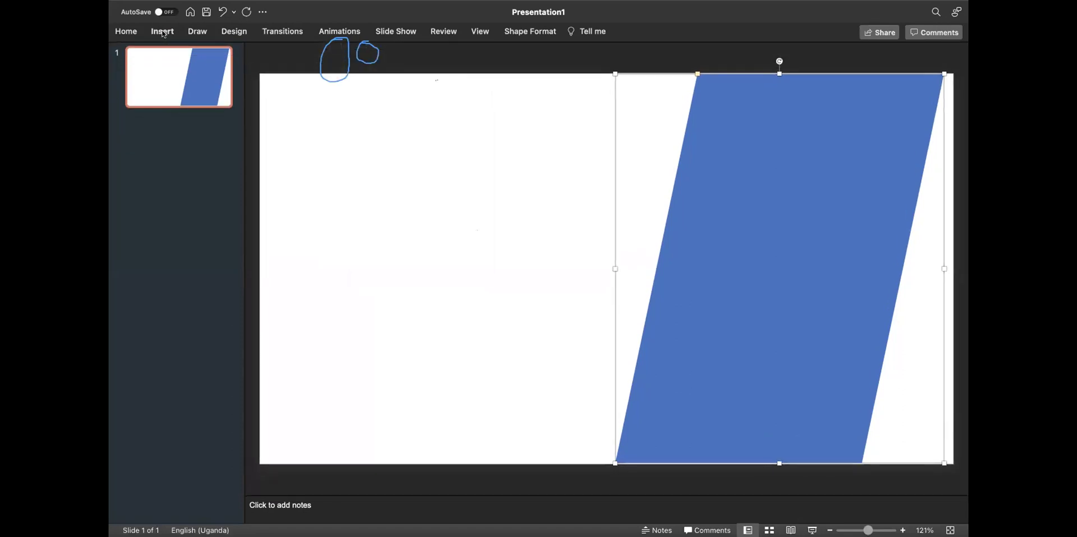
pyautogui.click(162, 32)
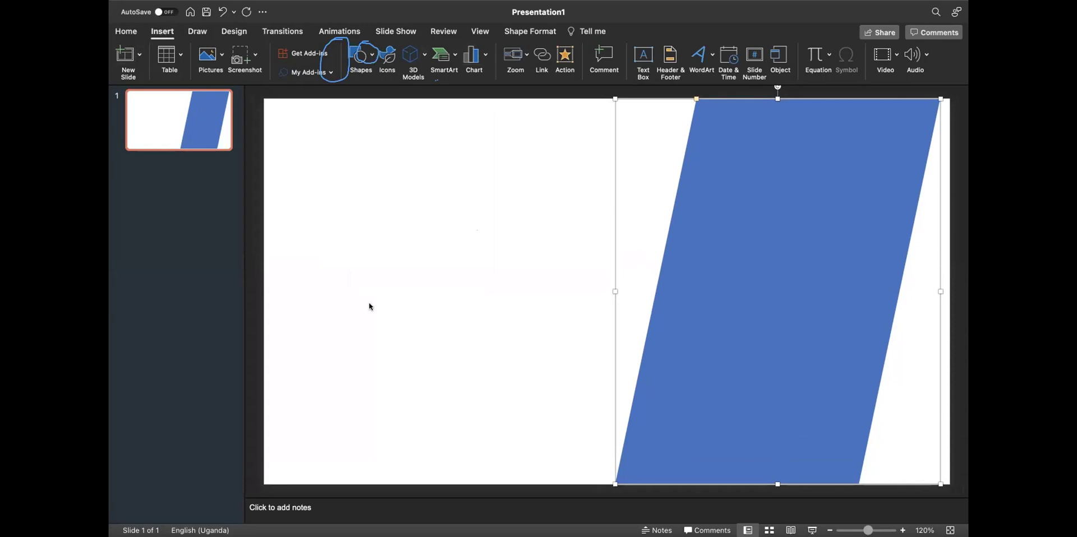
# Step: Draw a 19.05 × 12.42 cm rectangle from the parallelogram's upper-left corner to the slide's right edge, spanning the full slide height
pyautogui.click(424, 55)
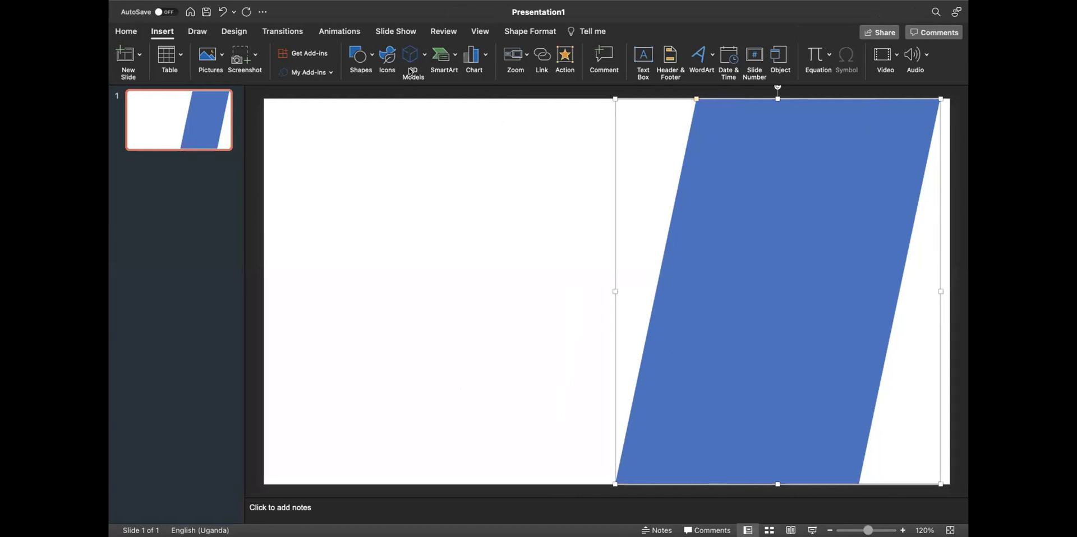
pyautogui.click(370, 50)
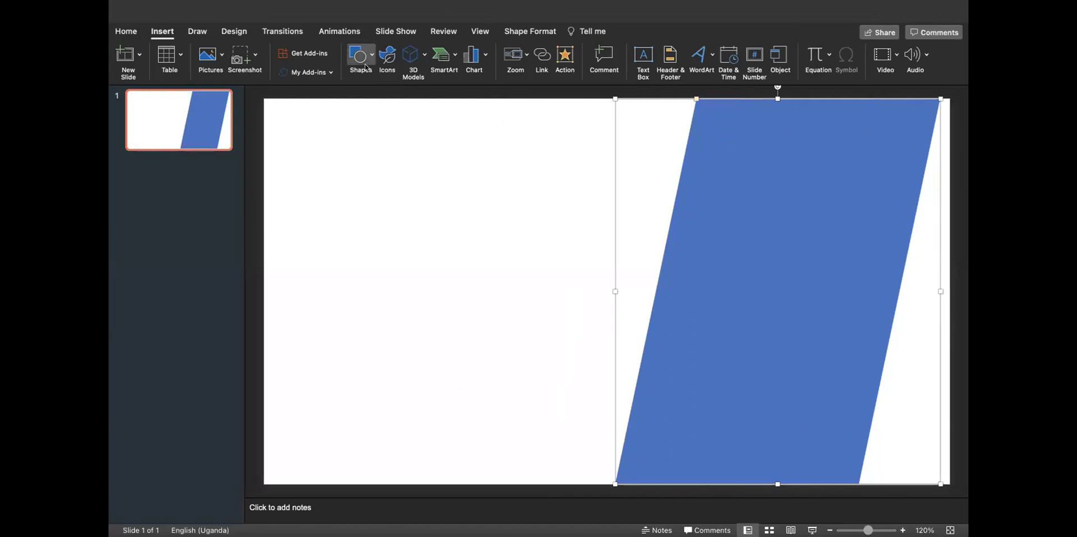
pyautogui.click(439, 94)
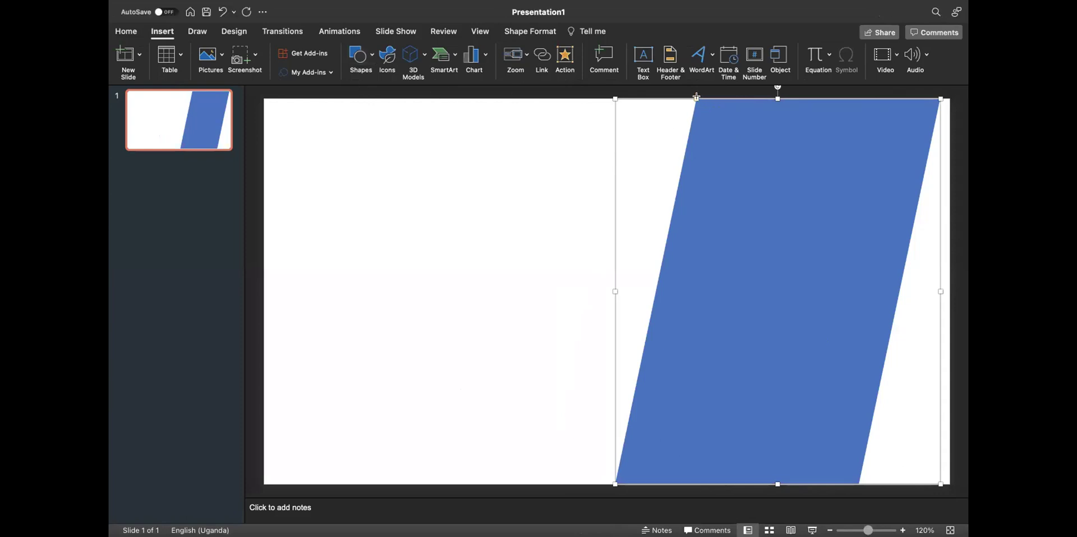
pyautogui.moveTo(697, 97)
pyautogui.mouseDown()
pyautogui.moveTo(791, 160)
pyautogui.moveTo(880, 313)
pyautogui.moveTo(947, 336)
pyautogui.moveTo(943, 480)
pyautogui.mouseUp()
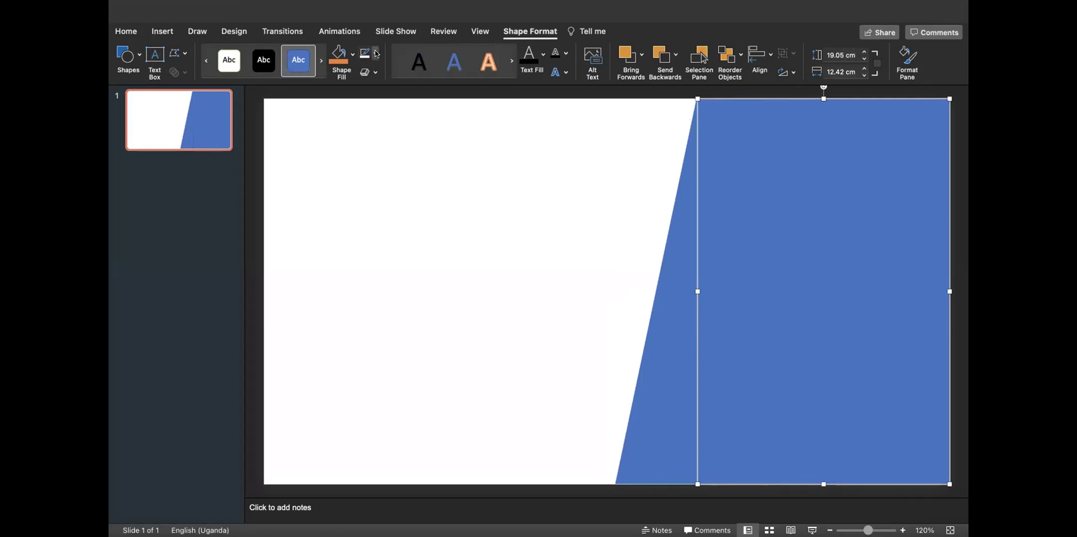
pyautogui.click(581, 187)
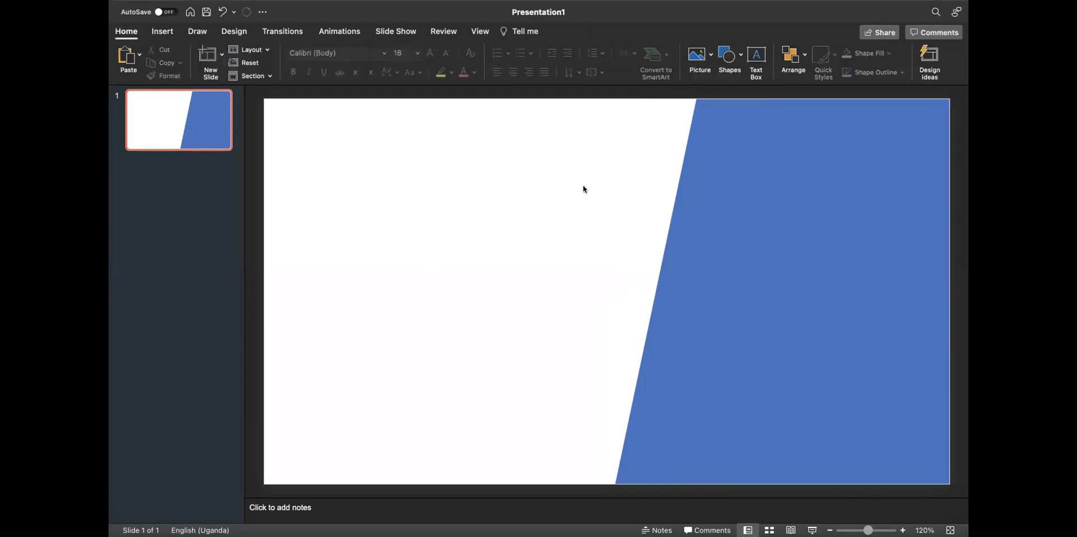
# Step: Change the fill of both the rectangle and the parallelogram to orange
pyautogui.click(813, 190)
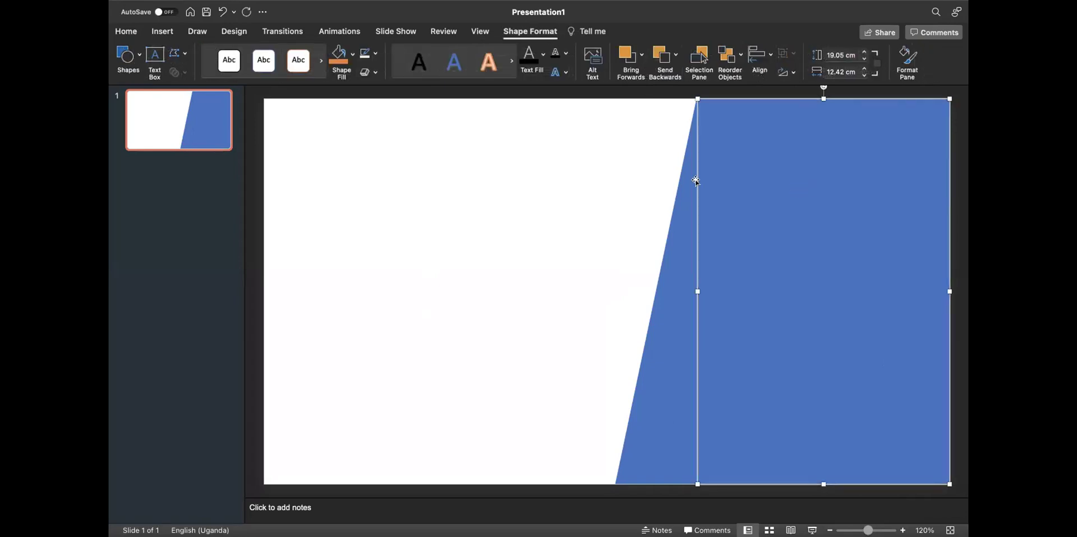
pyautogui.click(339, 57)
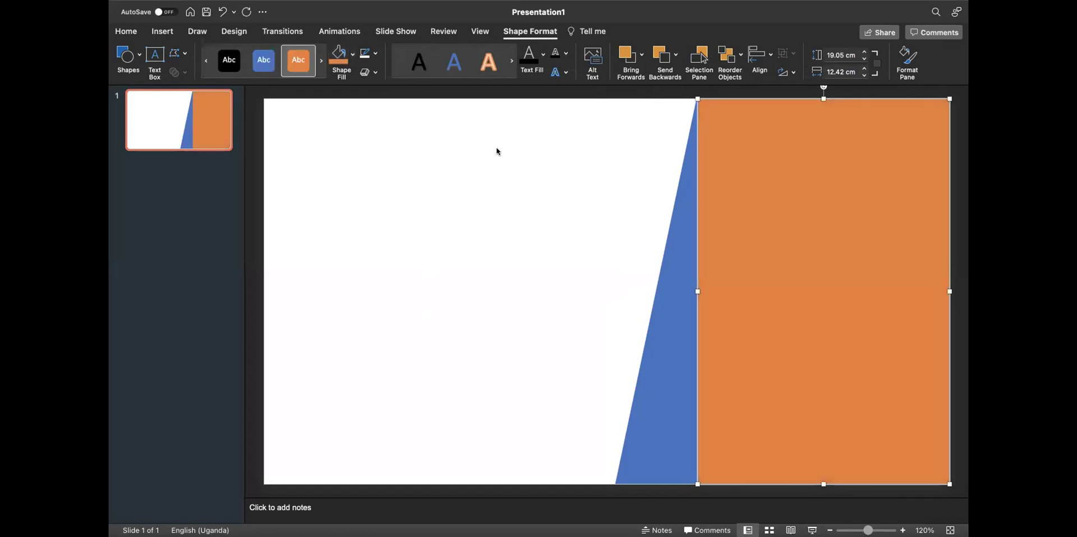
pyautogui.click(662, 334)
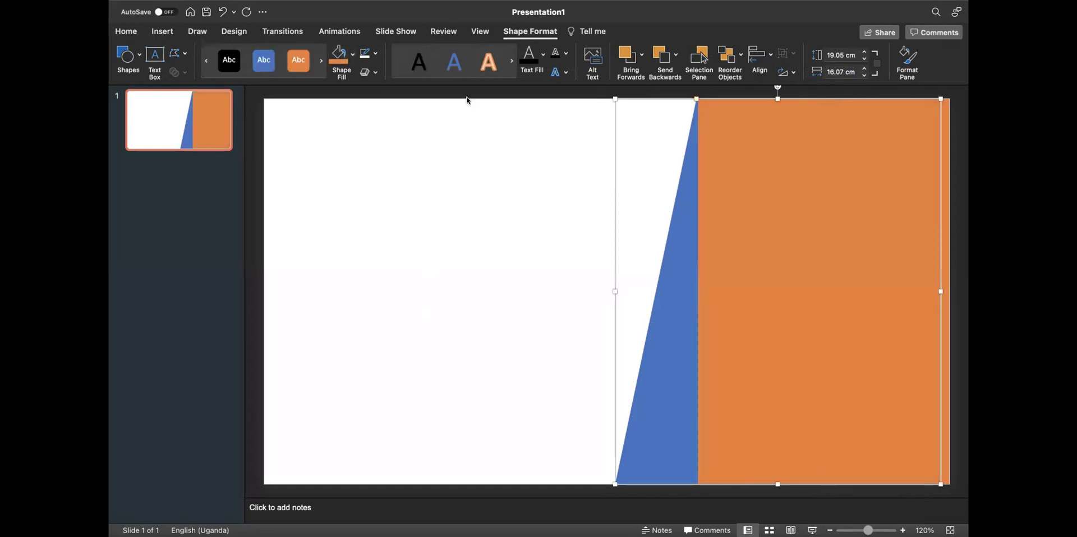
pyautogui.click(338, 56)
pyautogui.click(374, 198)
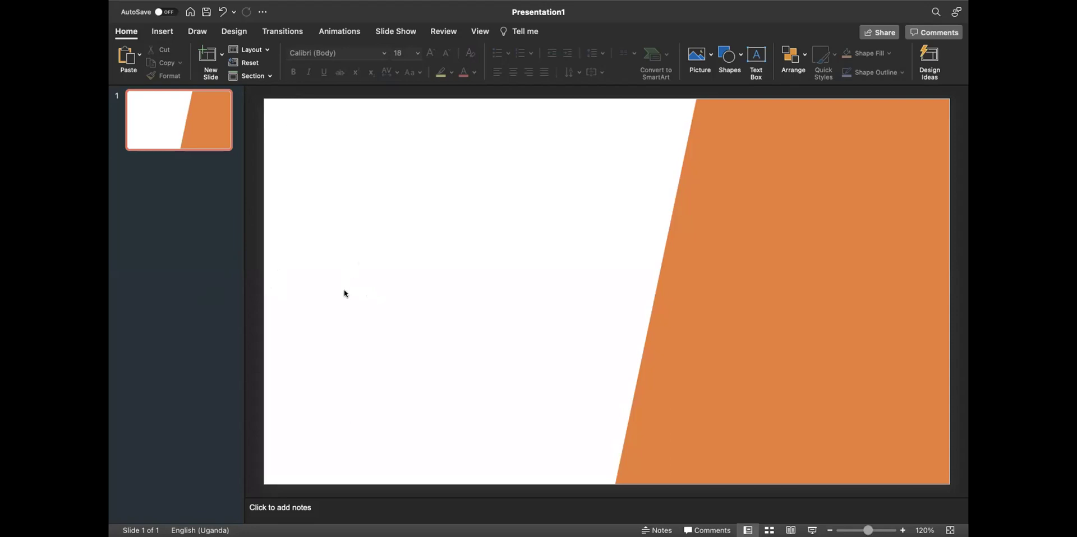
# Step: Circle the Text Box command with the annotation pen and insert a text box reading "The Problem" in the slide's upper white area
pyautogui.click(158, 31)
pyautogui.click(158, 31)
pyautogui.click(158, 30)
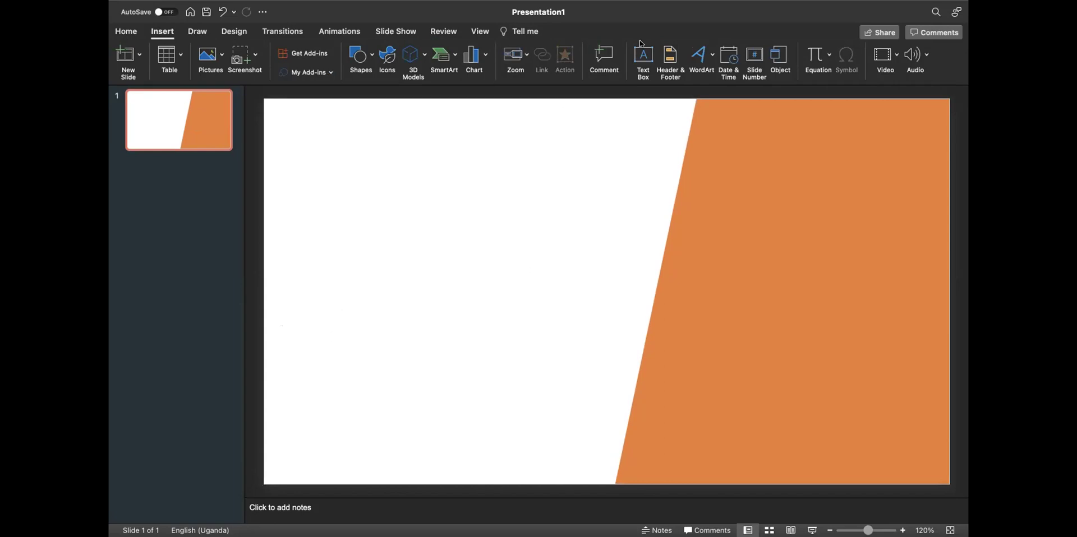
pyautogui.moveTo(633, 43)
pyautogui.mouseDown()
pyautogui.moveTo(627, 89)
pyautogui.moveTo(653, 90)
pyautogui.moveTo(639, 42)
pyautogui.moveTo(622, 53)
pyautogui.moveTo(629, 91)
pyautogui.moveTo(651, 51)
pyautogui.moveTo(638, 37)
pyautogui.mouseUp()
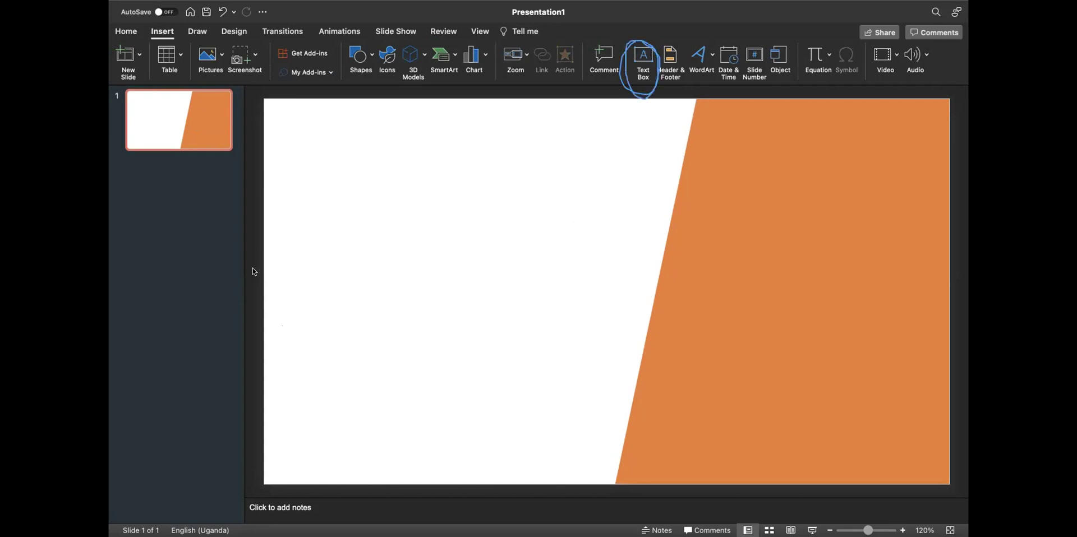
pyautogui.click(642, 56)
pyautogui.moveTo(315, 108); pyautogui.dragTo(570, 163)
pyautogui.write('The Problem')
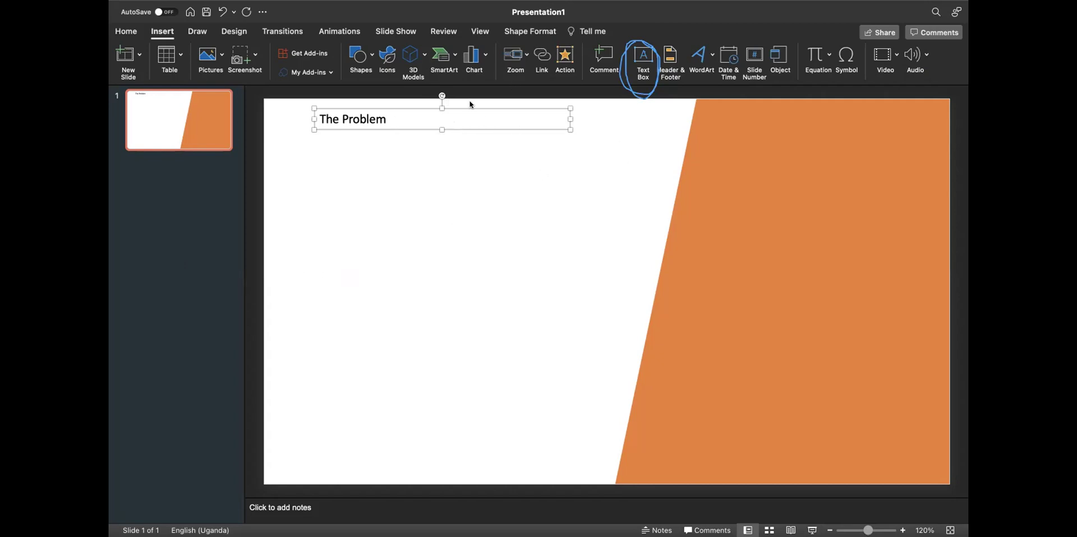
# Step: Set the font of the "The Problem" text to Arial Rounded MT
pyautogui.click(385, 117)
pyautogui.press('Tab')
pyautogui.click(381, 119)
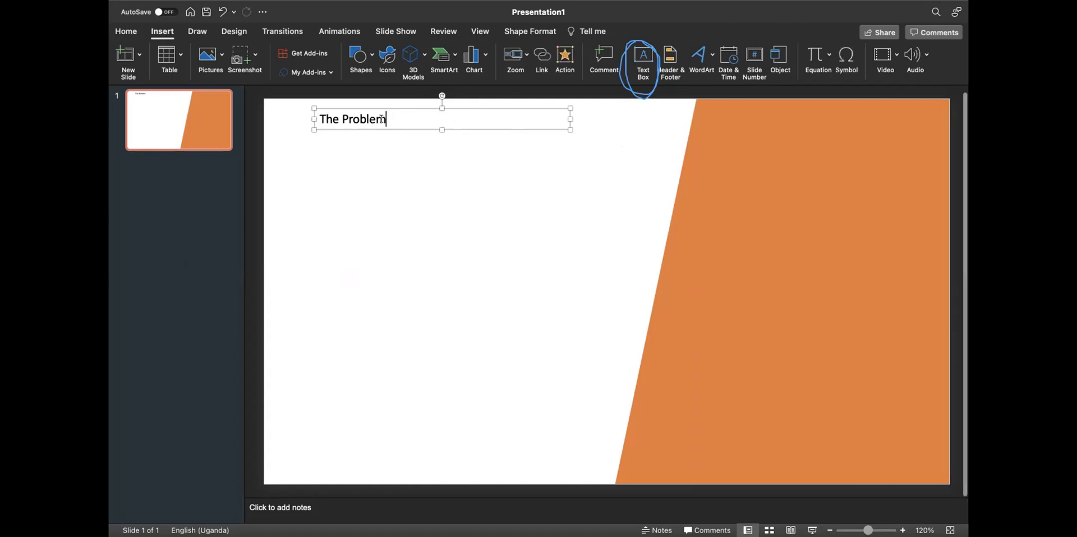
pyautogui.tripleClick(382, 119)
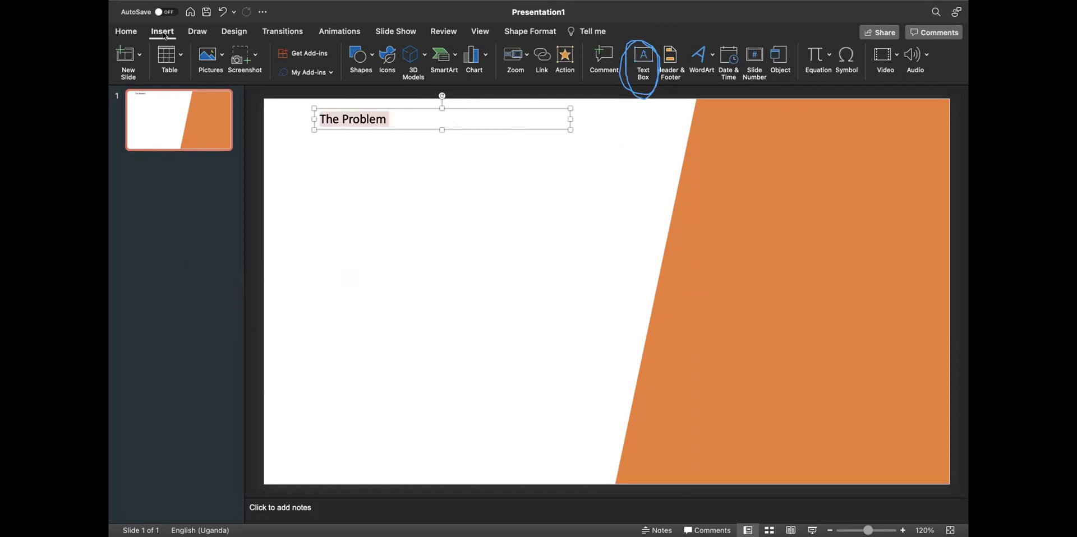
pyautogui.click(126, 32)
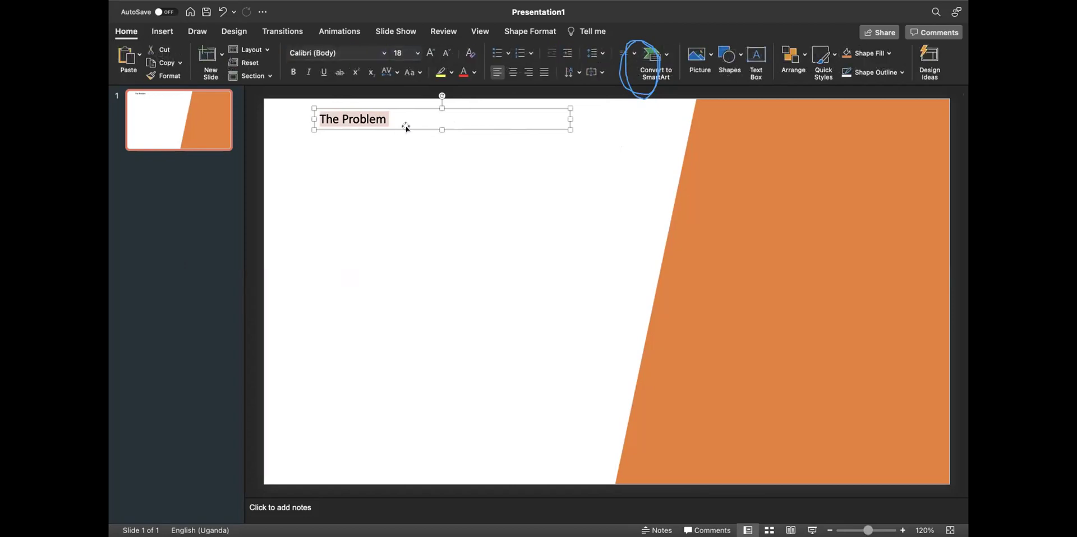
pyautogui.click(386, 119)
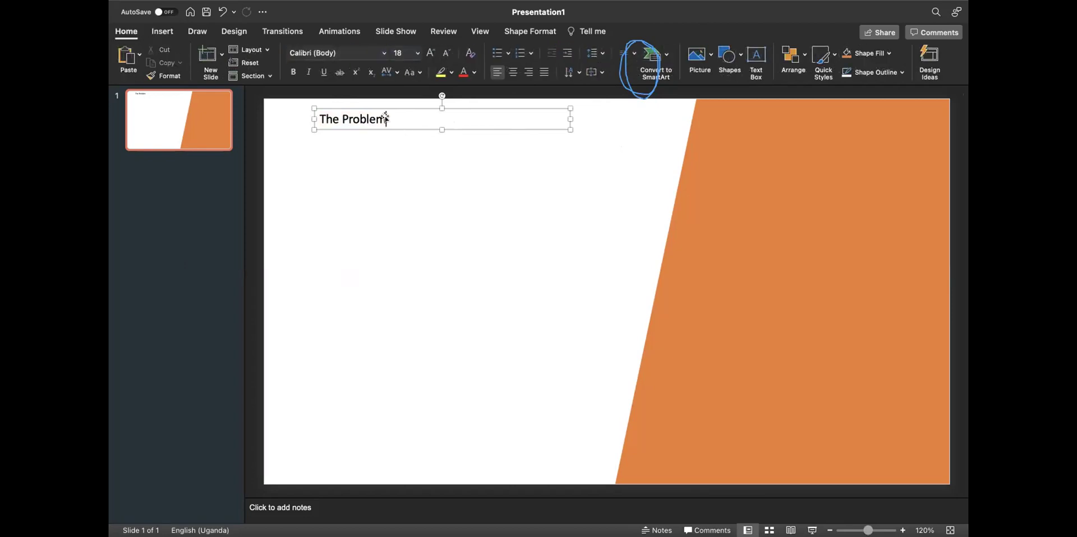
pyautogui.moveTo(382, 117); pyautogui.dragTo(334, 120)
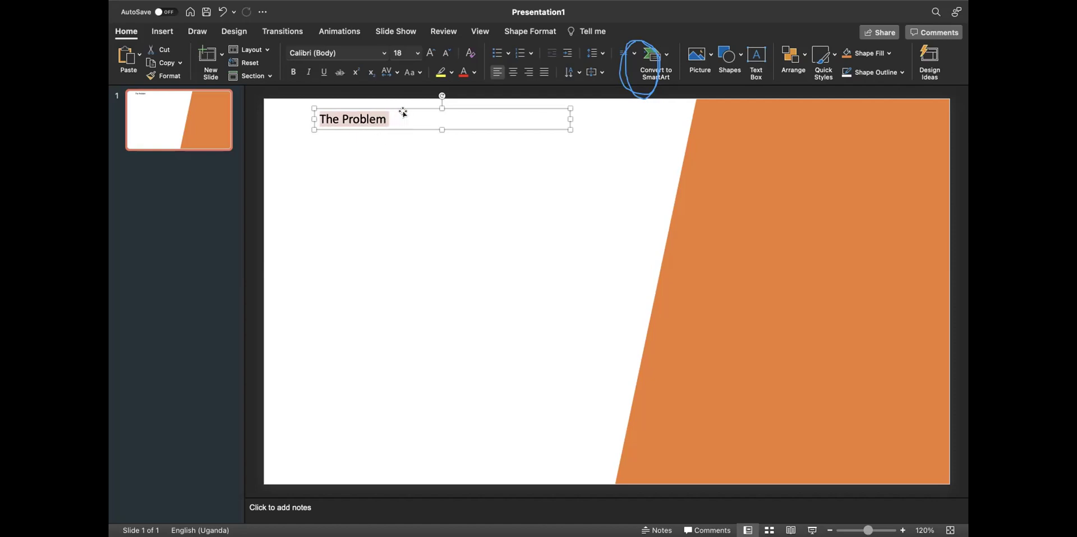
pyautogui.click(384, 57)
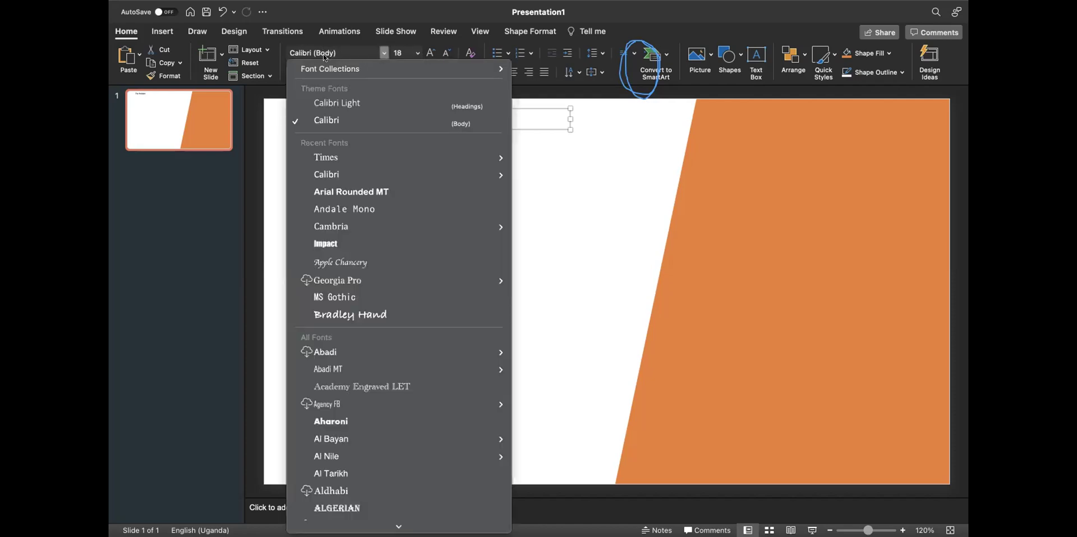
pyautogui.click(342, 192)
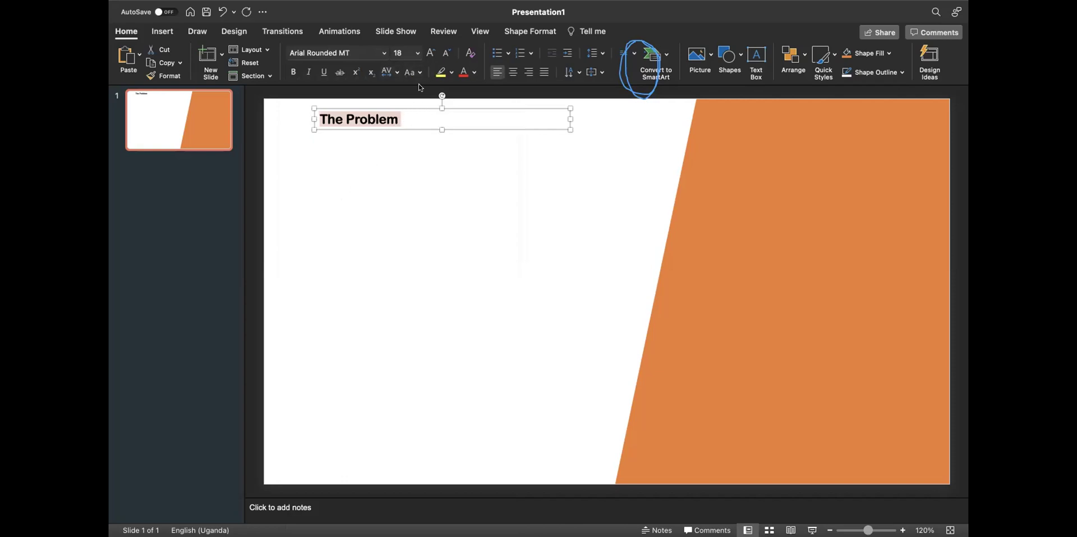
pyautogui.click(384, 53)
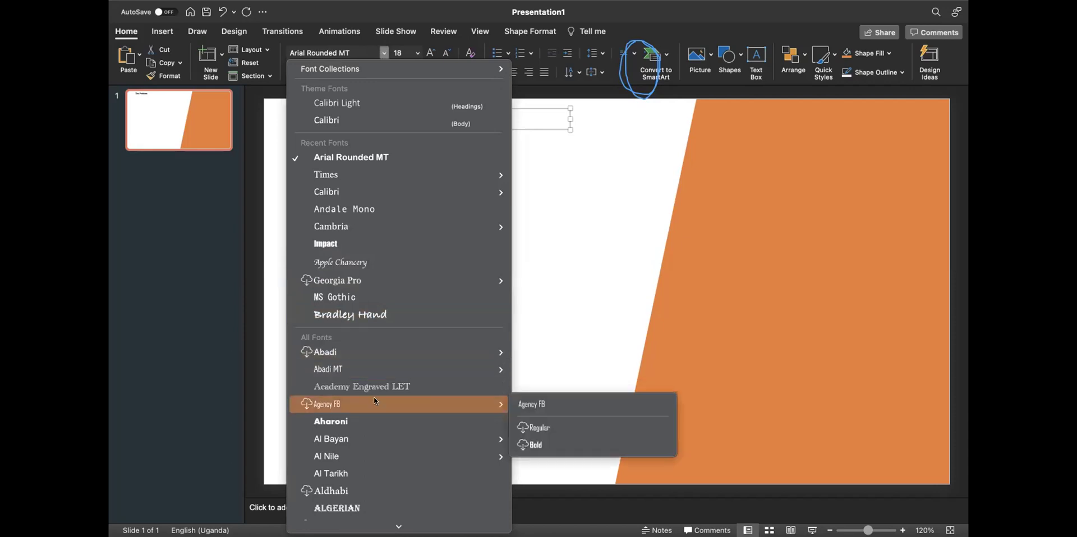
# Step: Set the font size of the "The Problem" text to 40
pyautogui.click(418, 53)
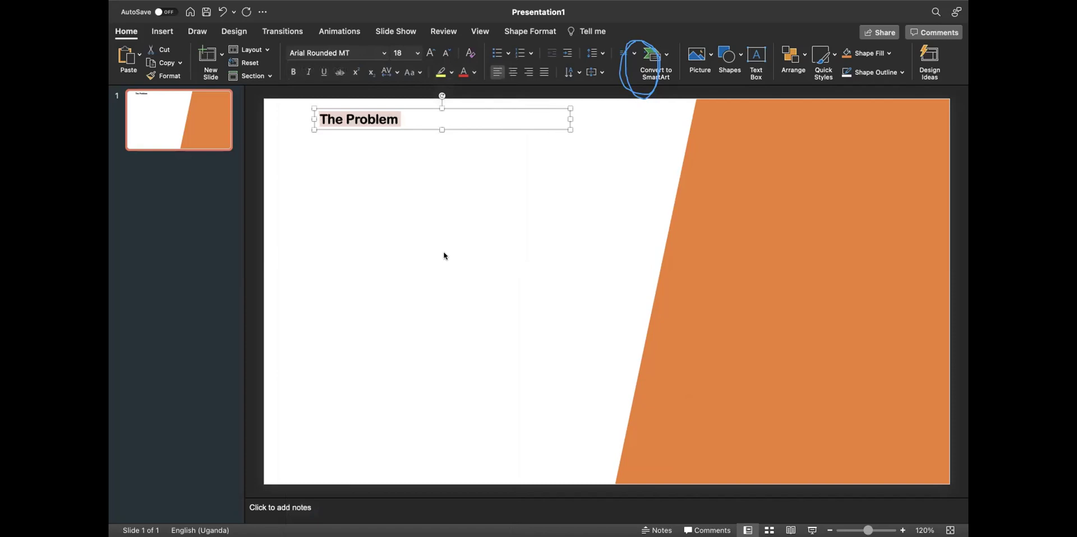
pyautogui.click(417, 53)
pyautogui.click(408, 252)
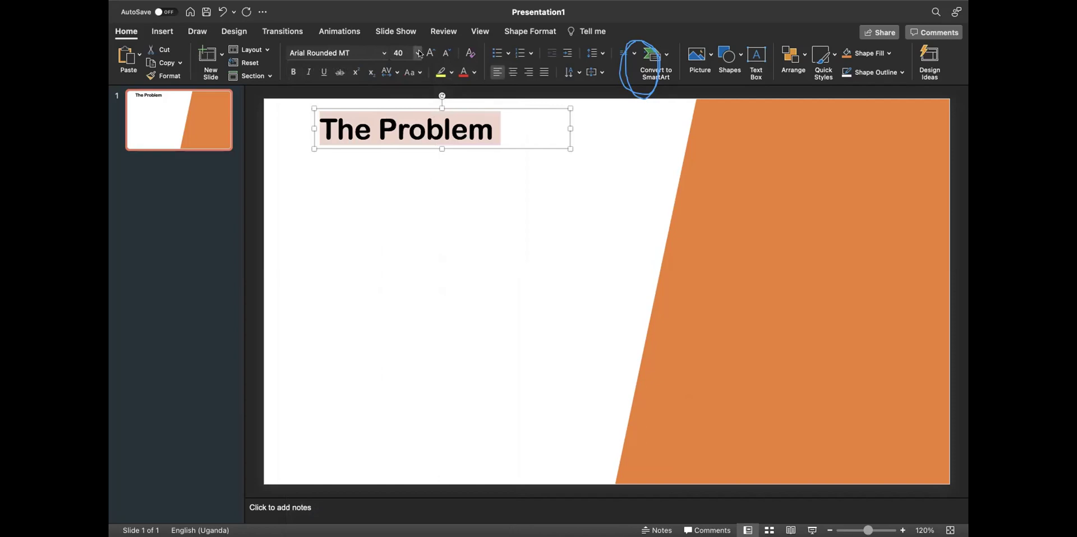
pyautogui.click(417, 52)
pyautogui.click(405, 266)
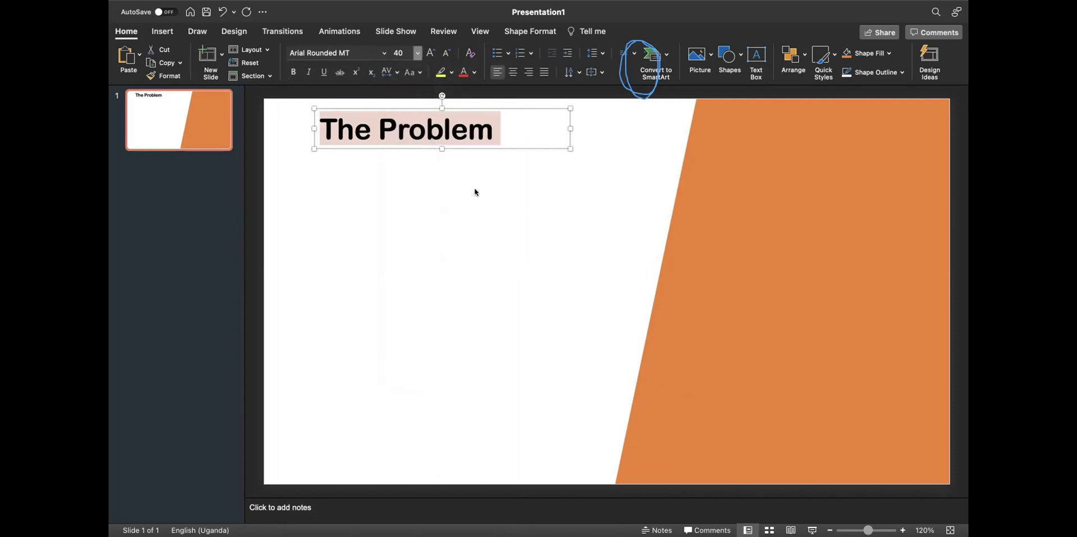
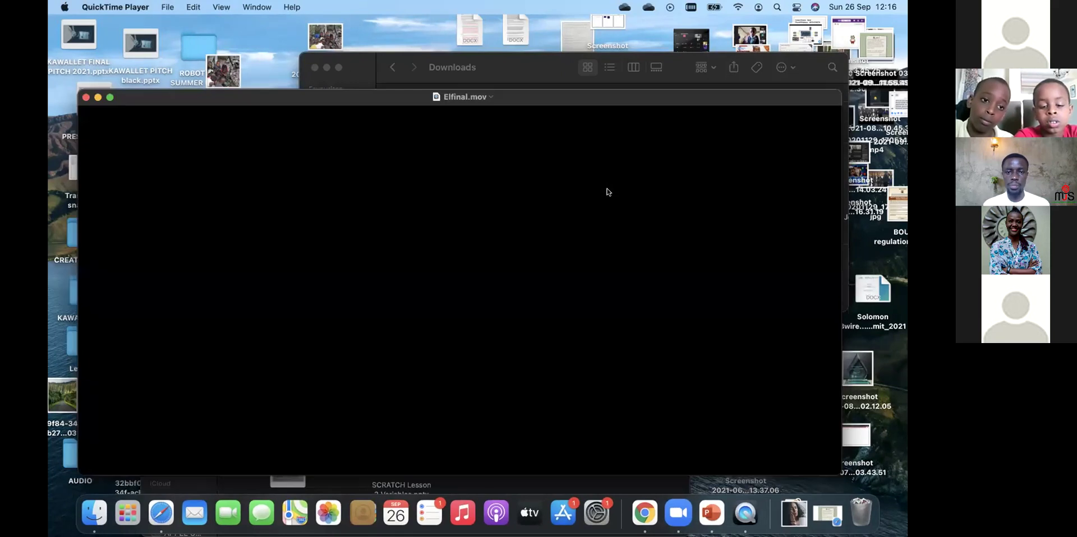
# Step: View the Elfinal.mov video in full screen and play its beginning back in the window
pyautogui.click(110, 98)
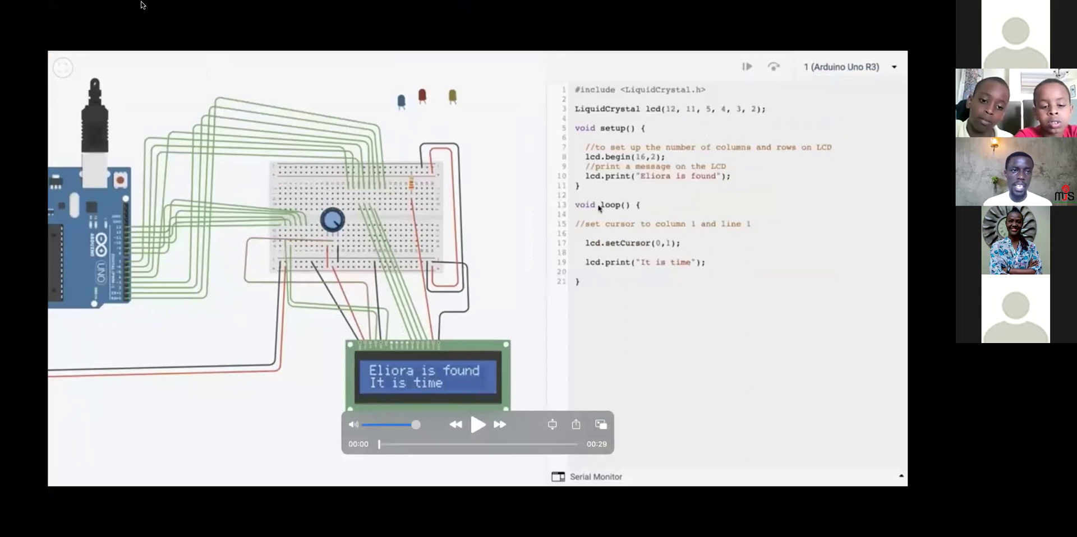
pyautogui.moveTo(133, 10)
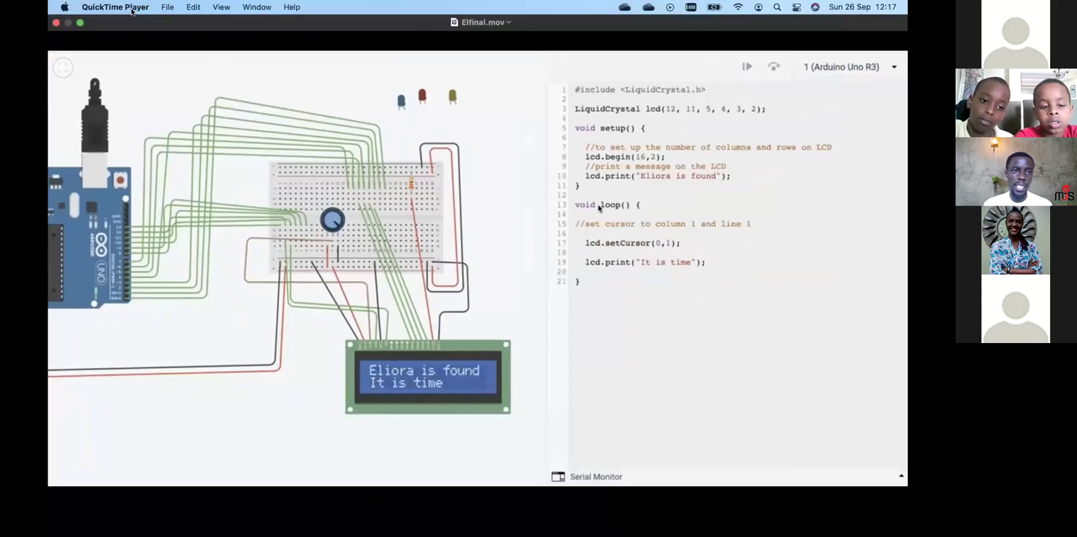
pyautogui.click(81, 22)
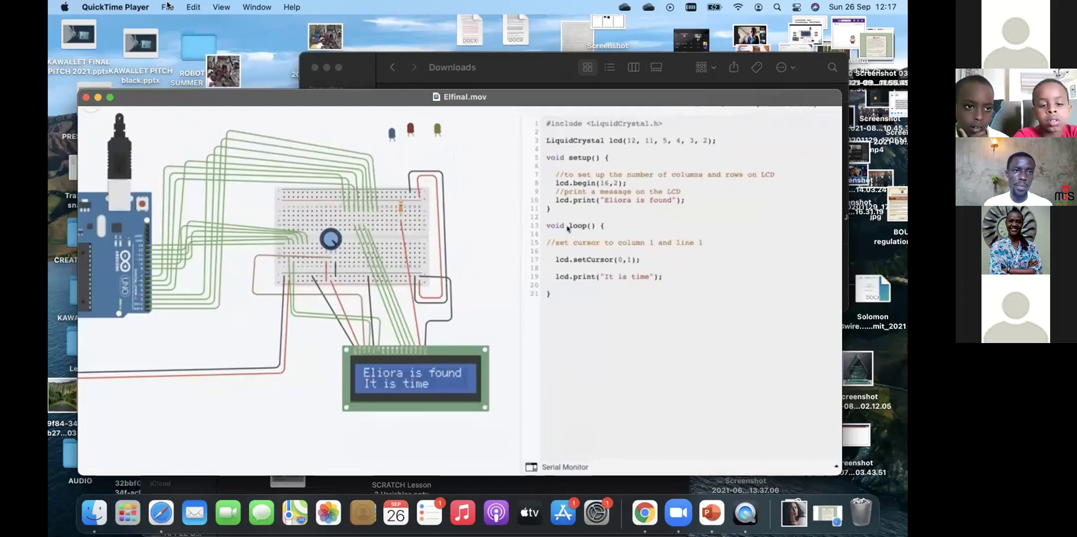
pyautogui.click(169, 6)
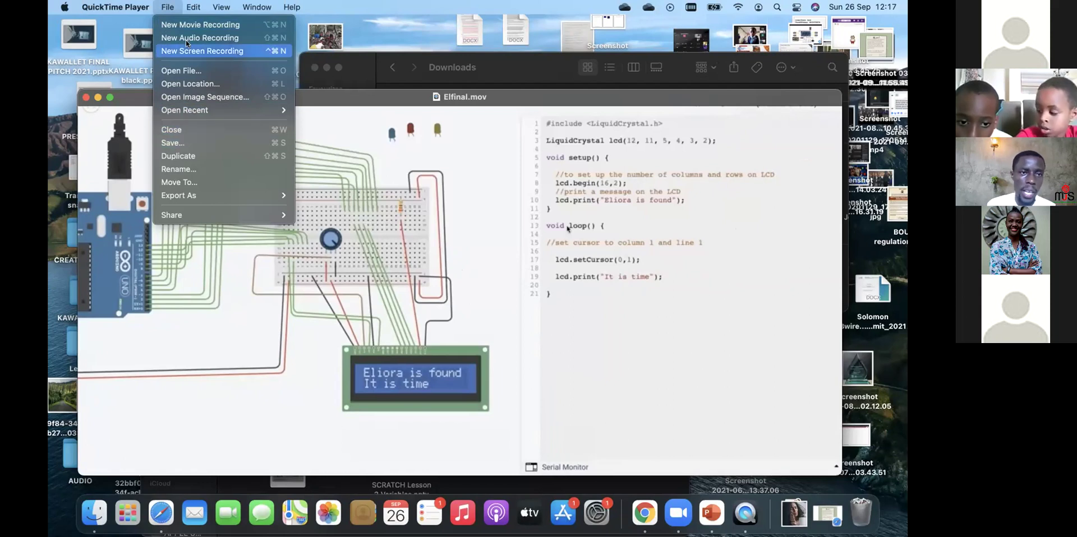
pyautogui.moveTo(193, 6)
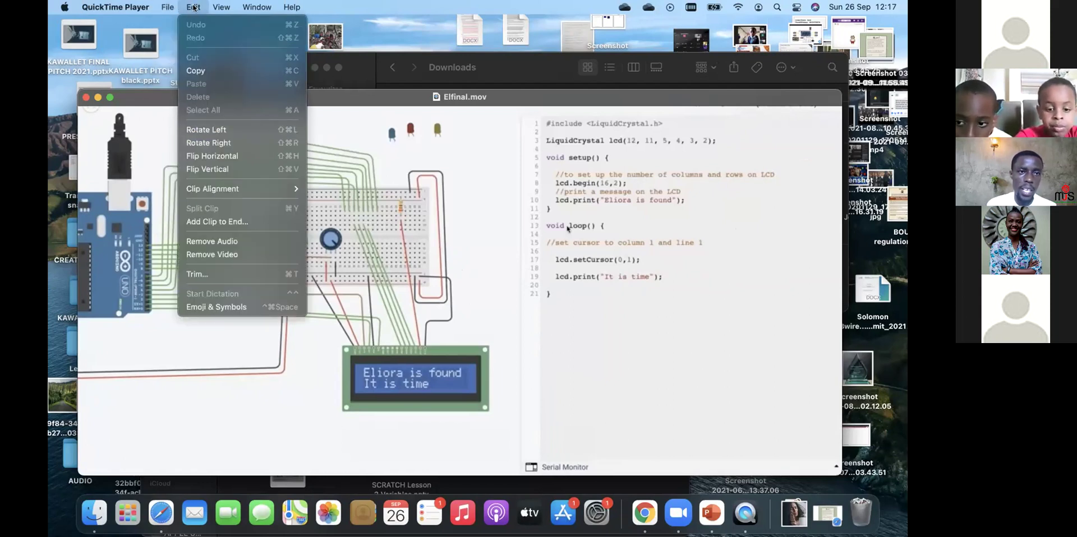
pyautogui.click(236, 245)
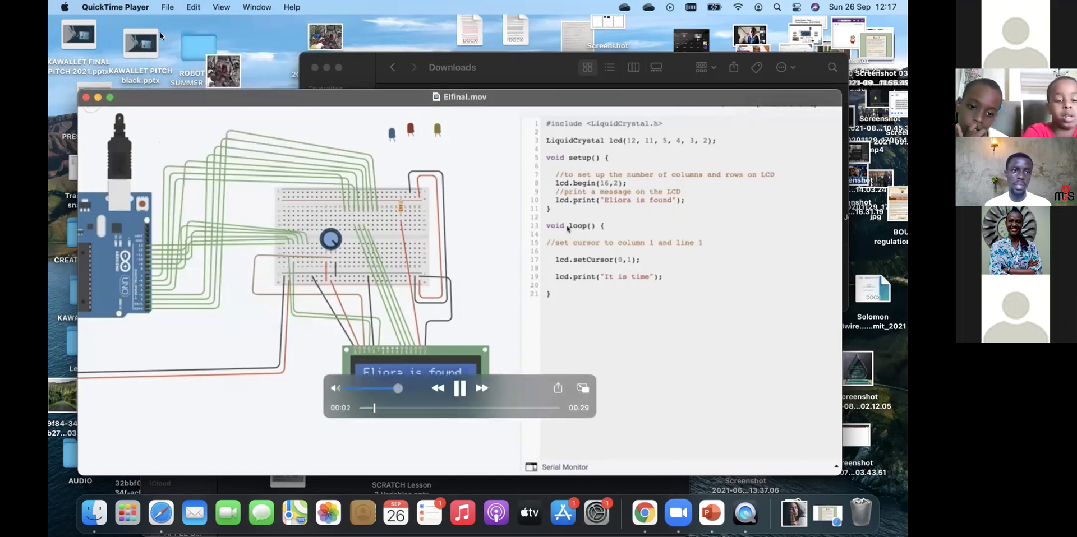
# Step: Close the Elfinal.mov video and quit QuickTime Player
pyautogui.click(85, 98)
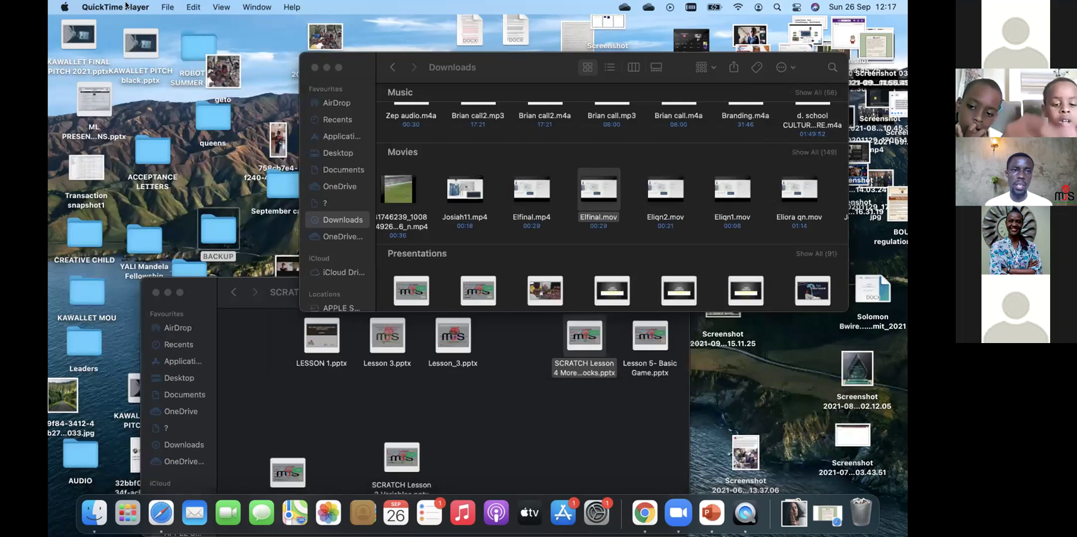
pyautogui.click(127, 7)
pyautogui.click(115, 109)
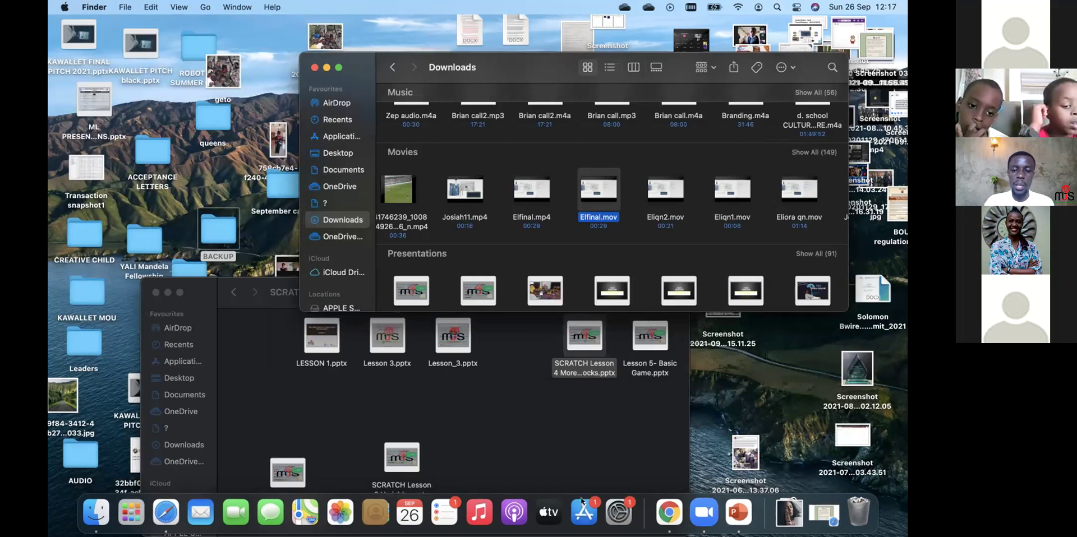
# Step: Switch to Chrome and open google.com in a new tab
pyautogui.click(668, 512)
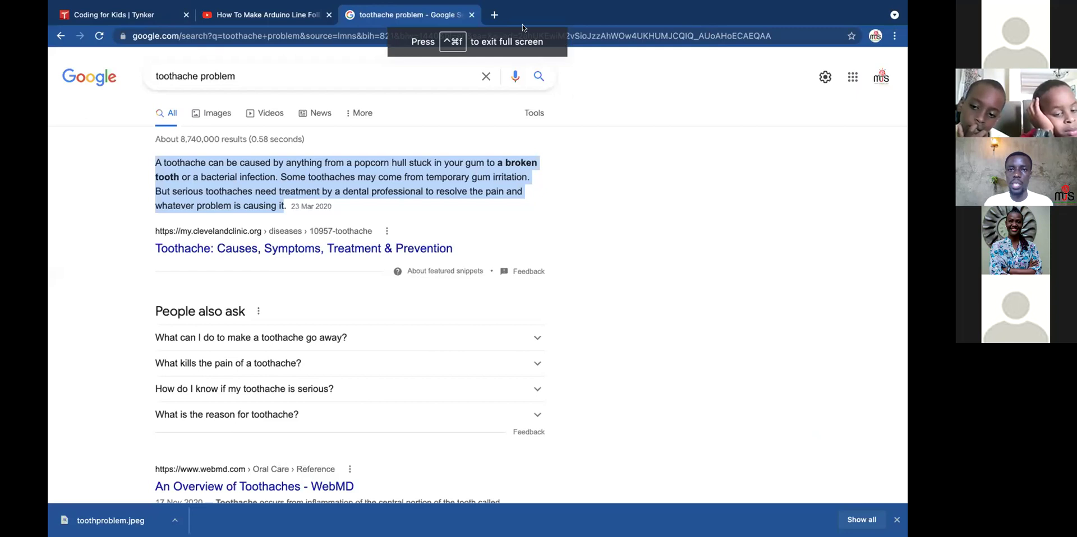
pyautogui.click(492, 15)
pyautogui.write('g')
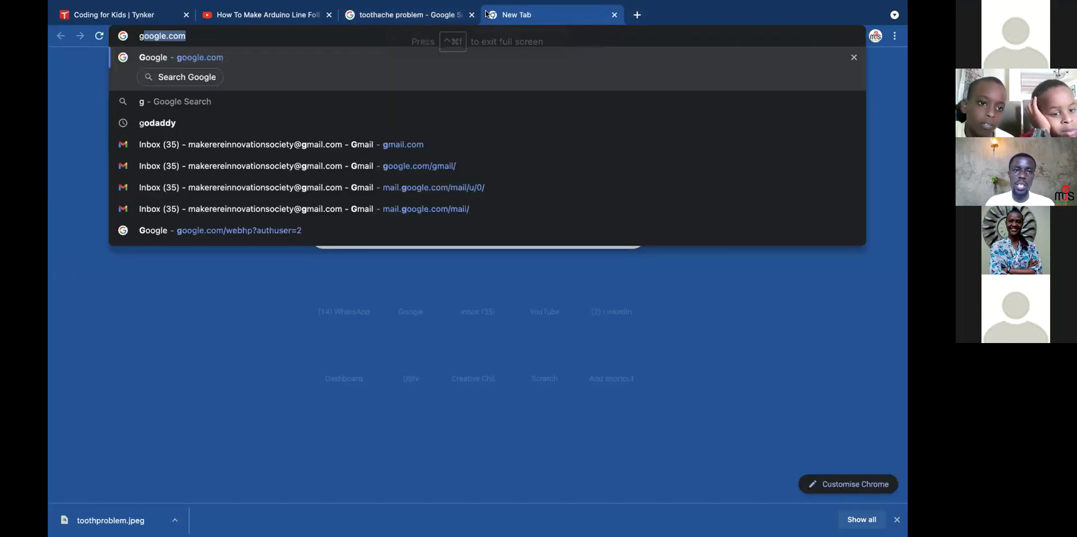
pyautogui.press('Return')
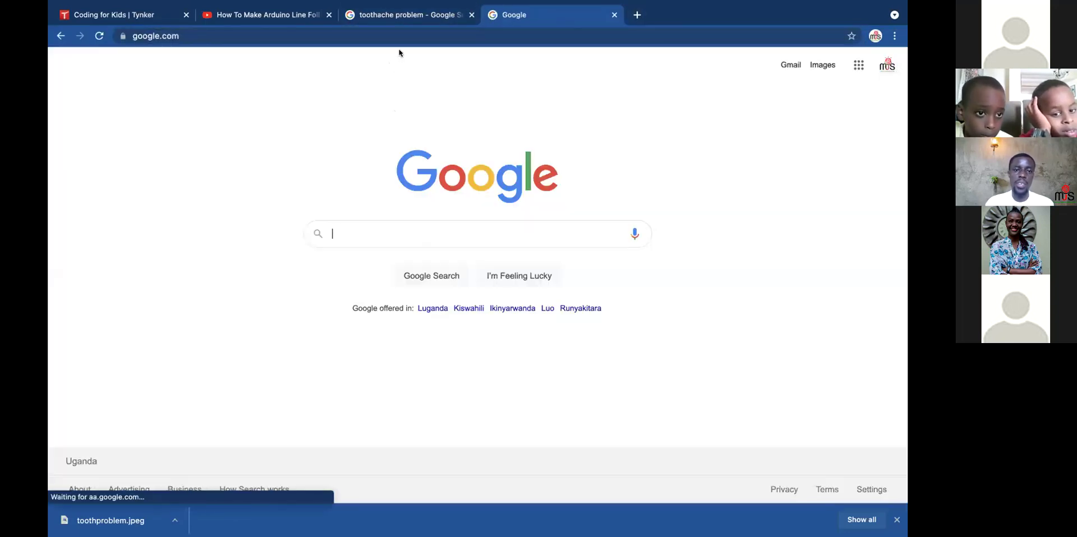
# Step: Search Google for "remove sound from video"
pyautogui.click(355, 247)
pyautogui.write('remove sou')
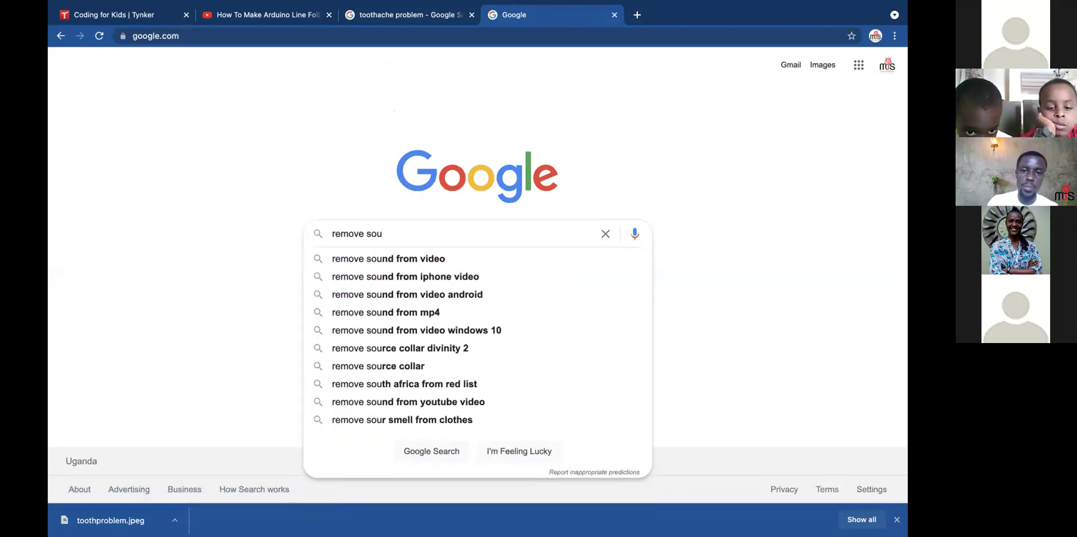
pyautogui.click(412, 258)
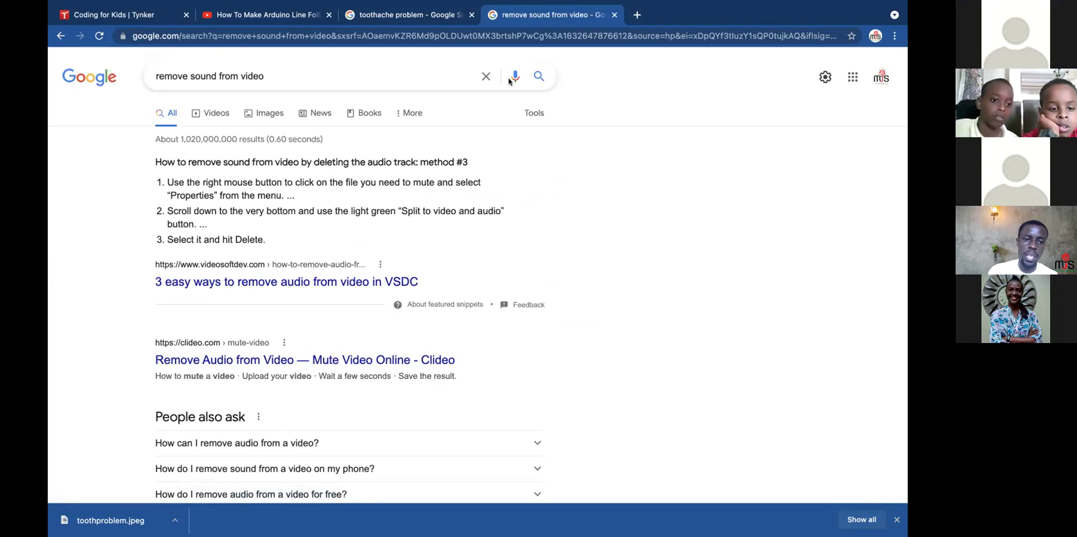
# Step: Look through the search results and open Clideo's "Remove Audio from Video" page
pyautogui.scroll(-2, 327, 359)
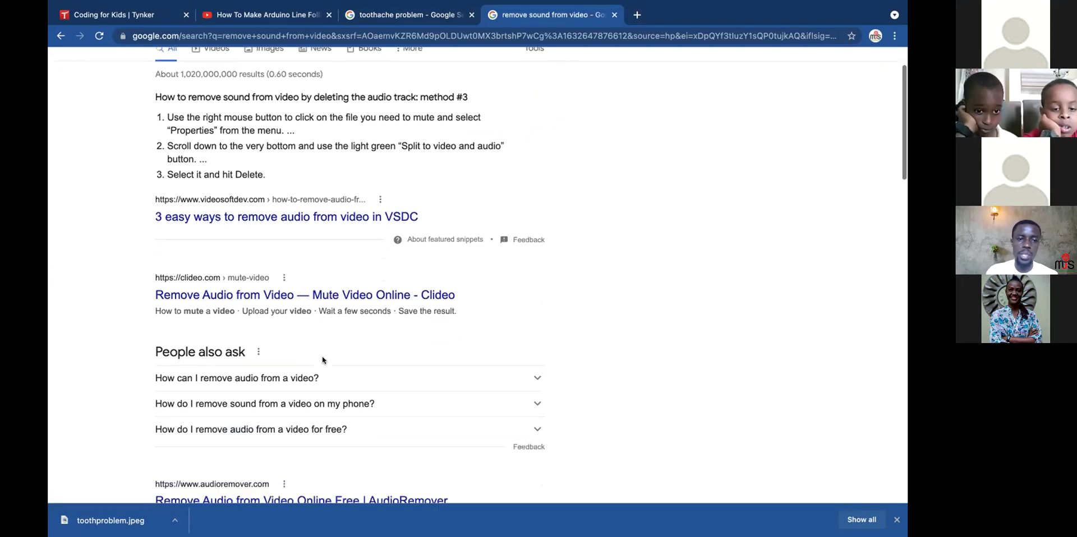
pyautogui.scroll(-4, 227, 292)
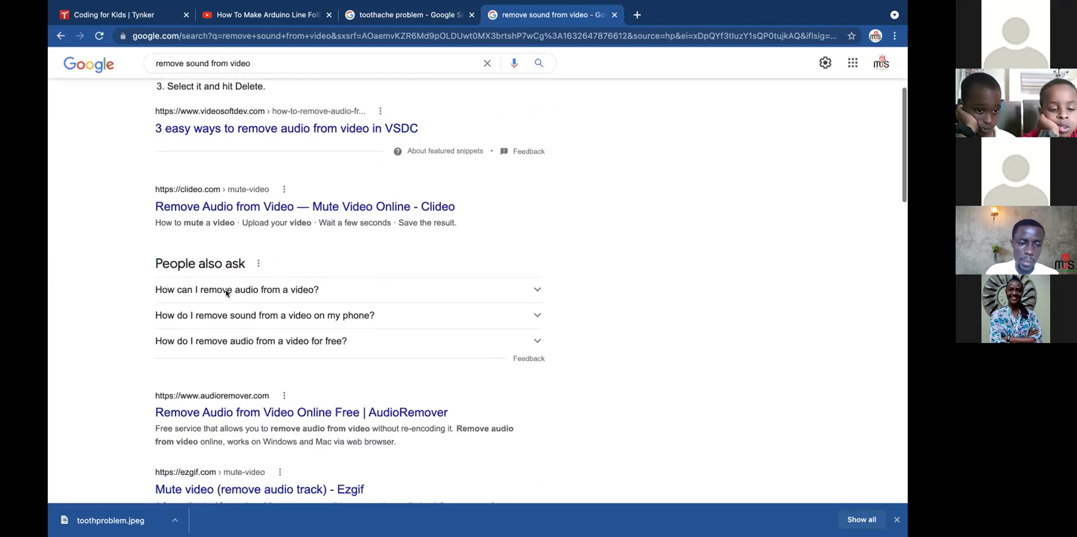
pyautogui.scroll(-8, 227, 293)
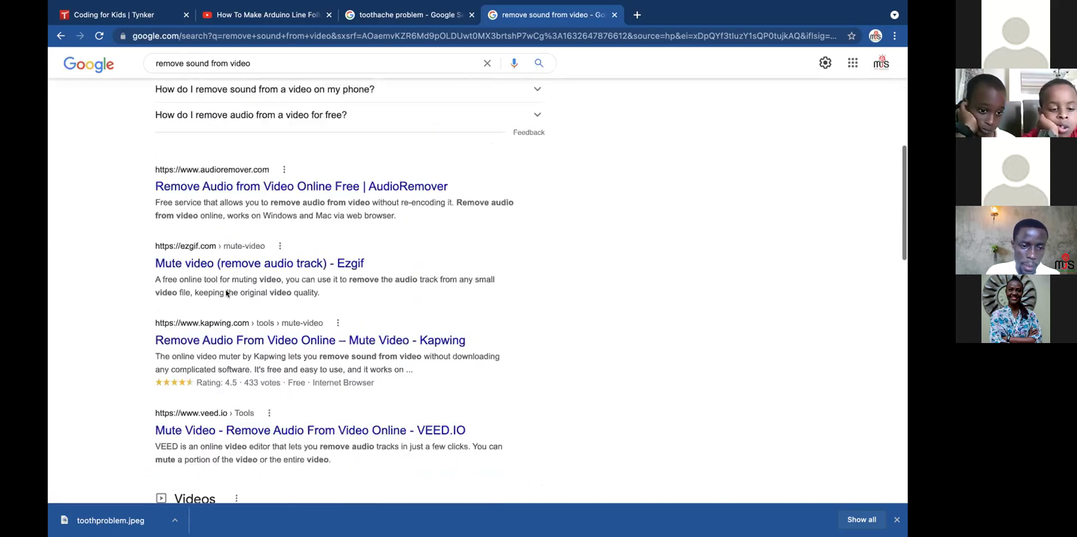
pyautogui.scroll(-6, 226, 293)
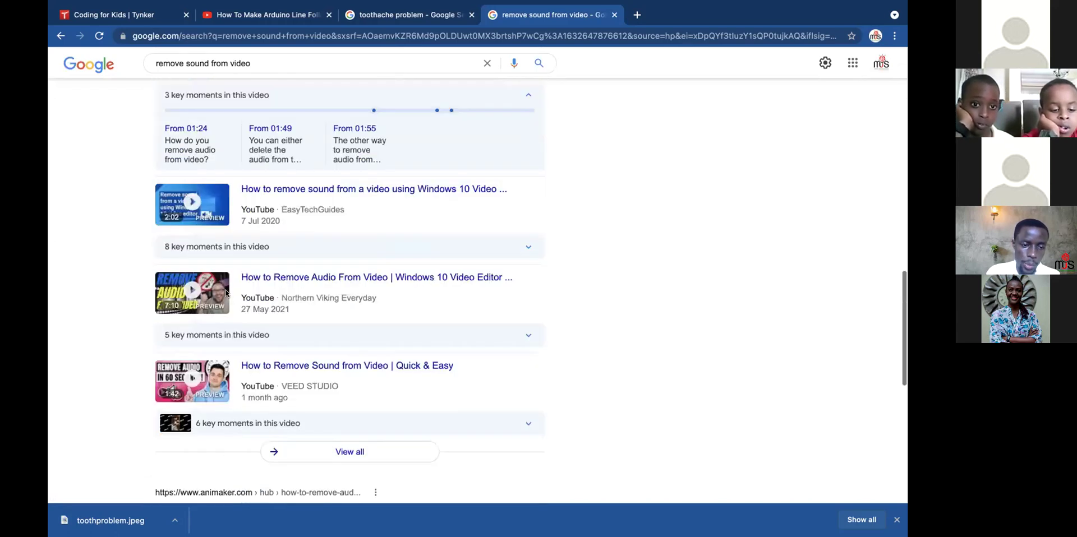
pyautogui.scroll(15, 227, 292)
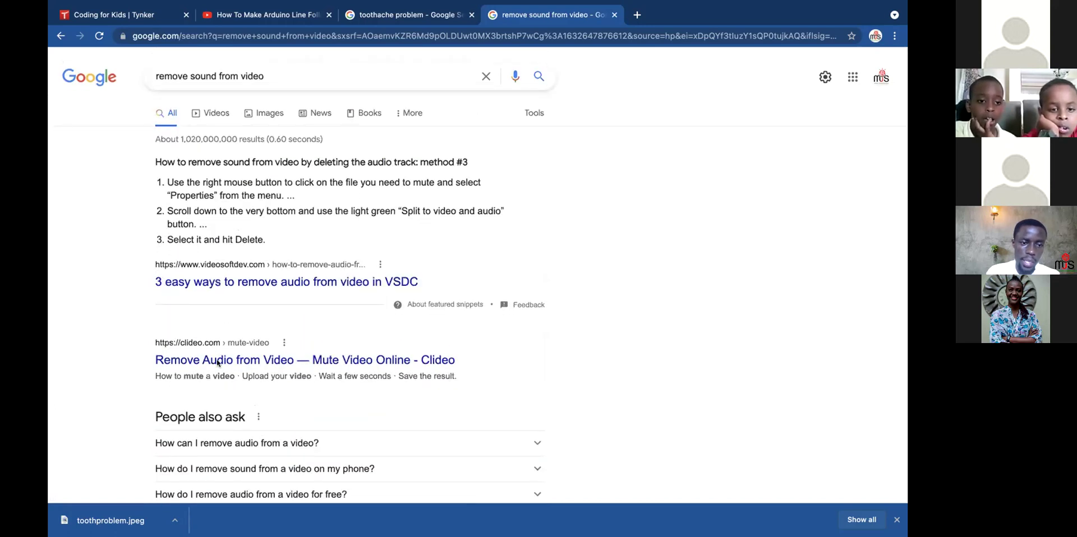
pyautogui.click(222, 360)
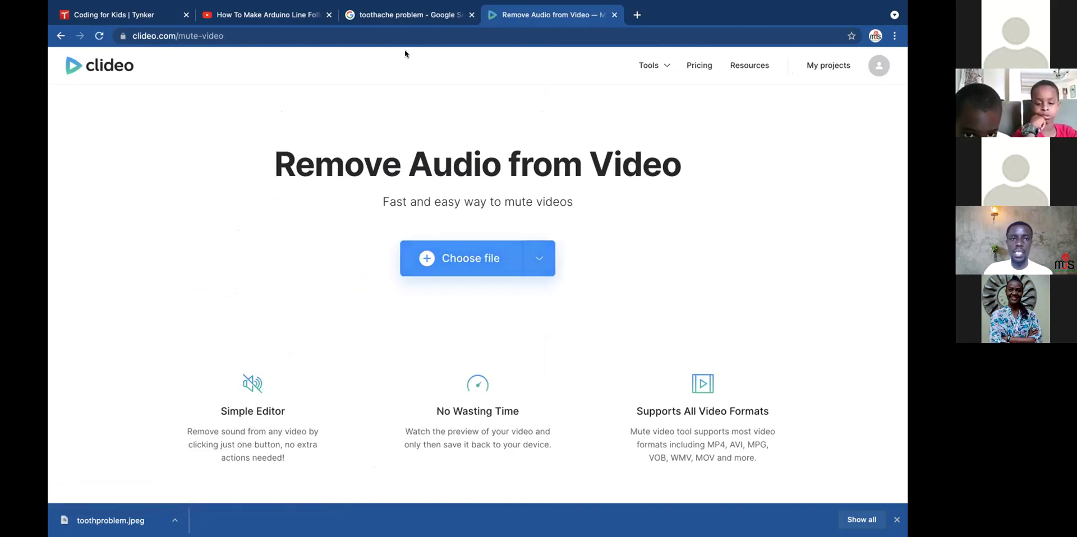
# Step: Upload the 80s-2.mp4 video from the Downloads folder to Clideo's audio removal tool
pyautogui.click(275, 31)
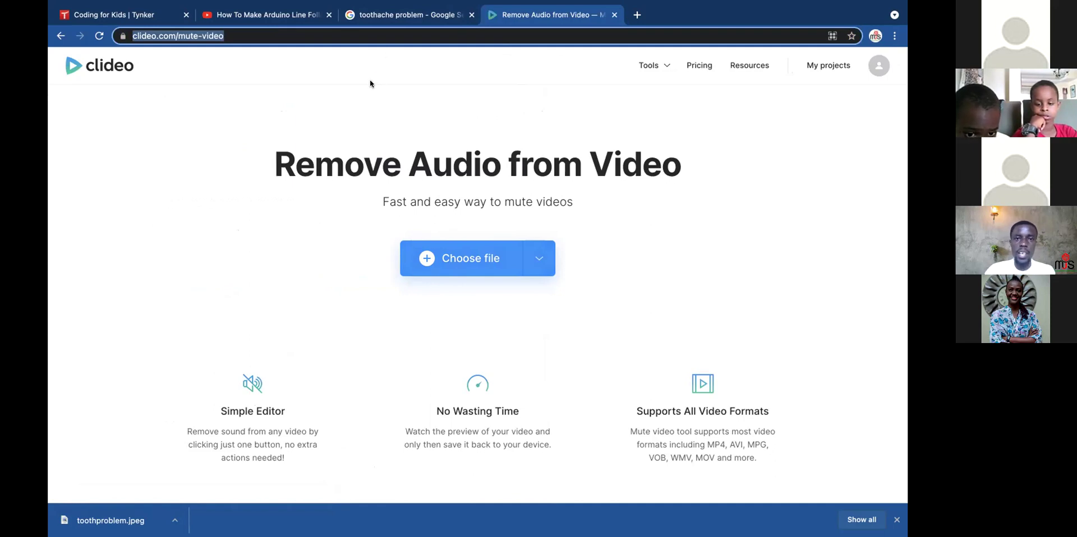
pyautogui.click(484, 270)
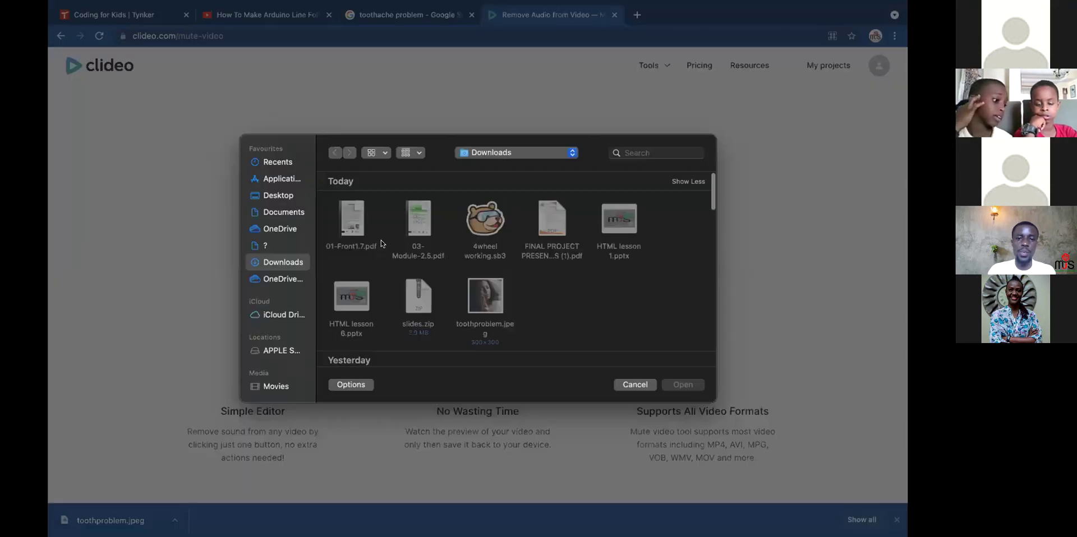
pyautogui.scroll(-2, 386, 244)
pyautogui.scroll(-8, 386, 244)
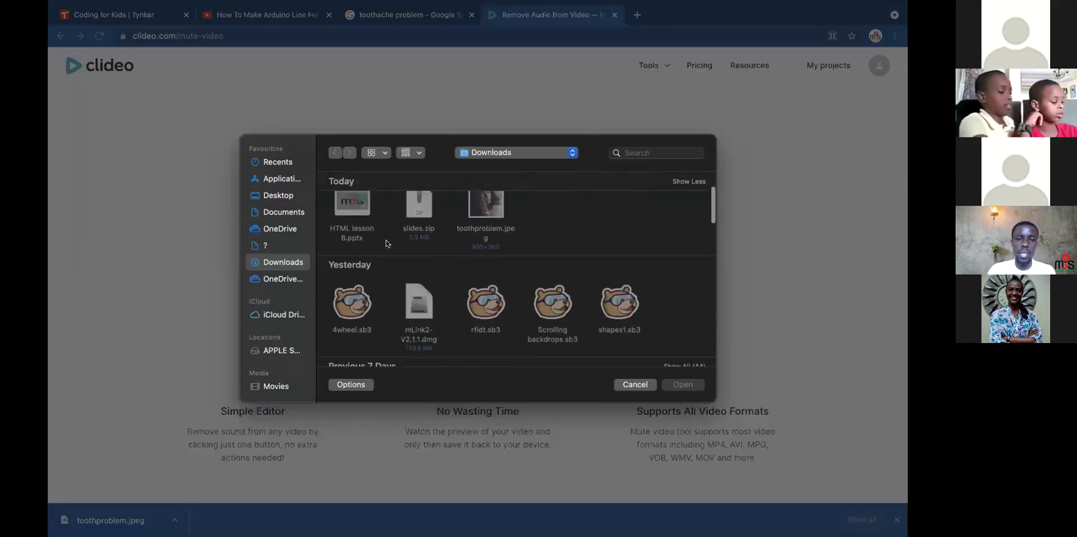
pyautogui.scroll(-1, 386, 244)
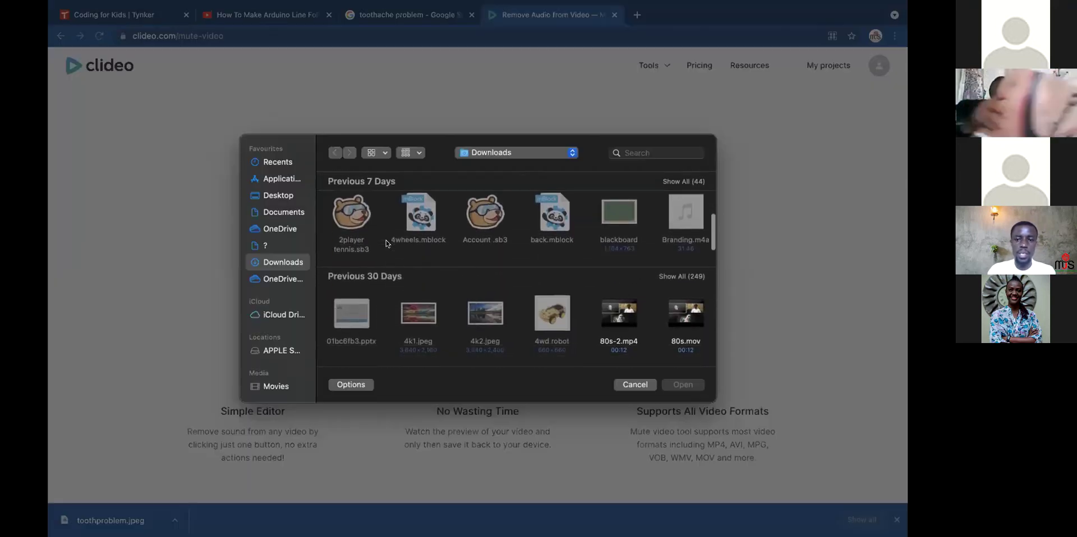
pyautogui.doubleClick(598, 317)
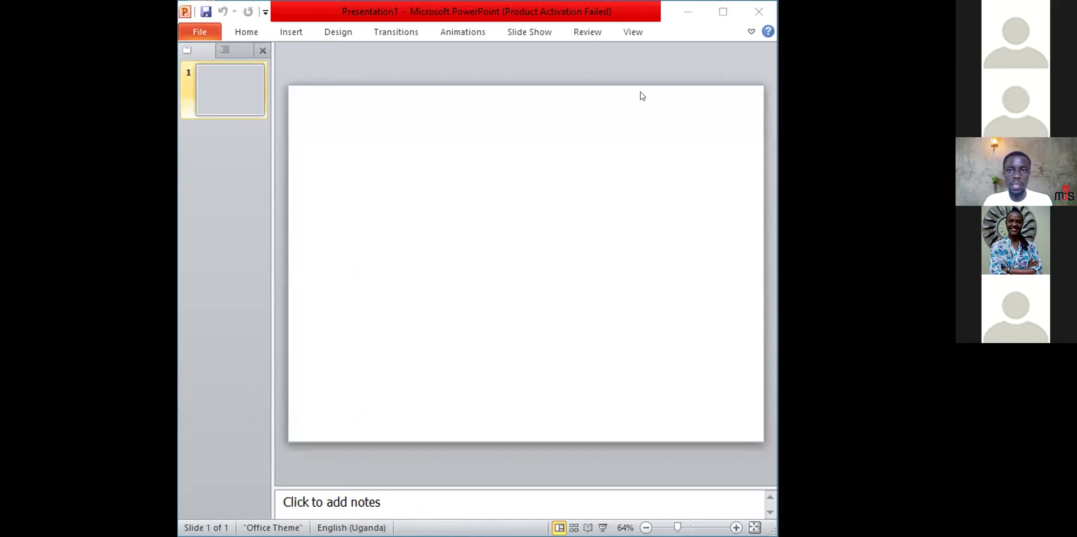
# Step: Switch to PowerPoint, maximize the window of the blank presentation and close it
pyautogui.scroll(1, 290, 138)
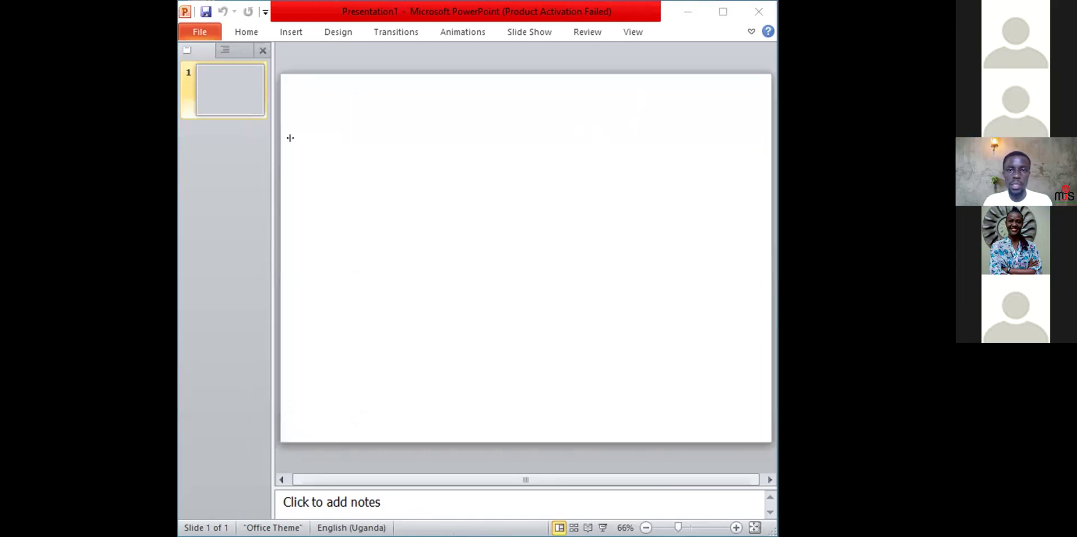
pyautogui.click(253, 32)
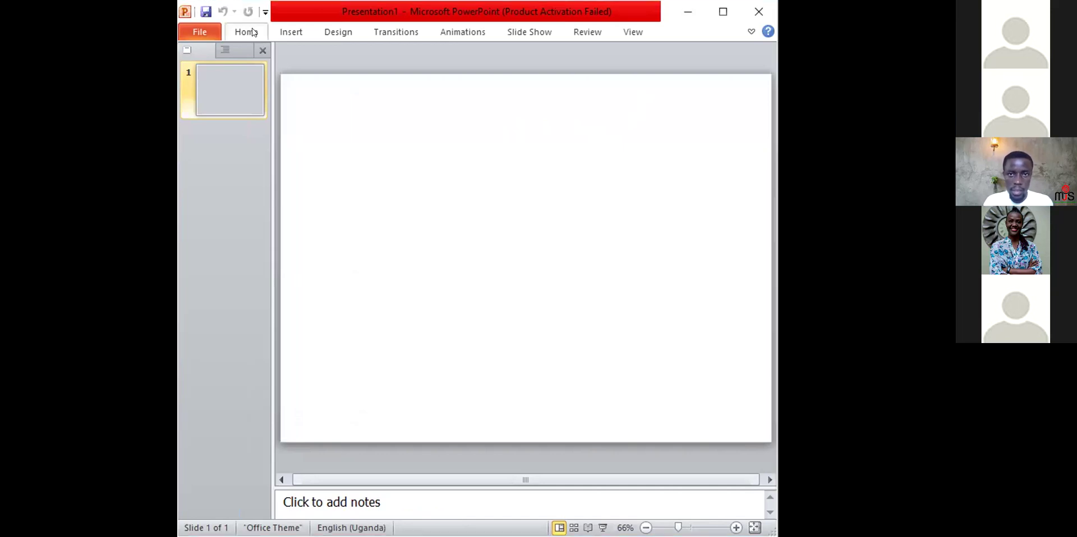
pyautogui.click(253, 32)
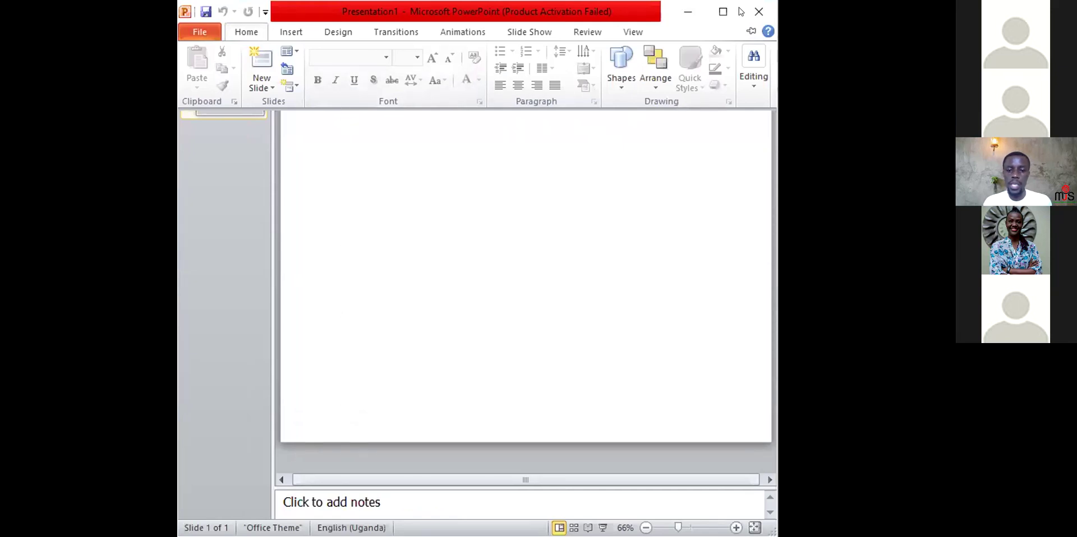
pyautogui.click(722, 11)
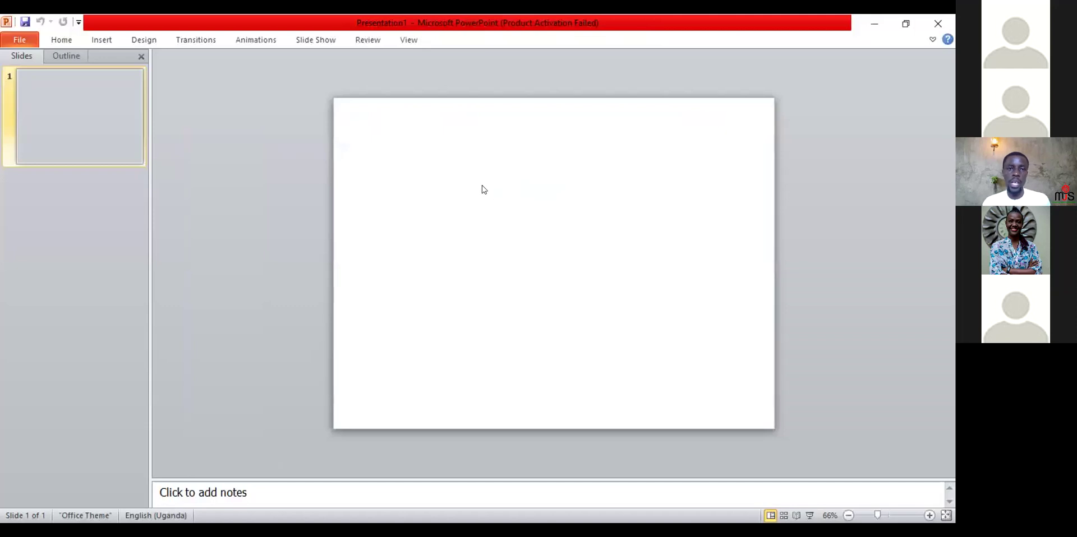
pyautogui.click(931, 23)
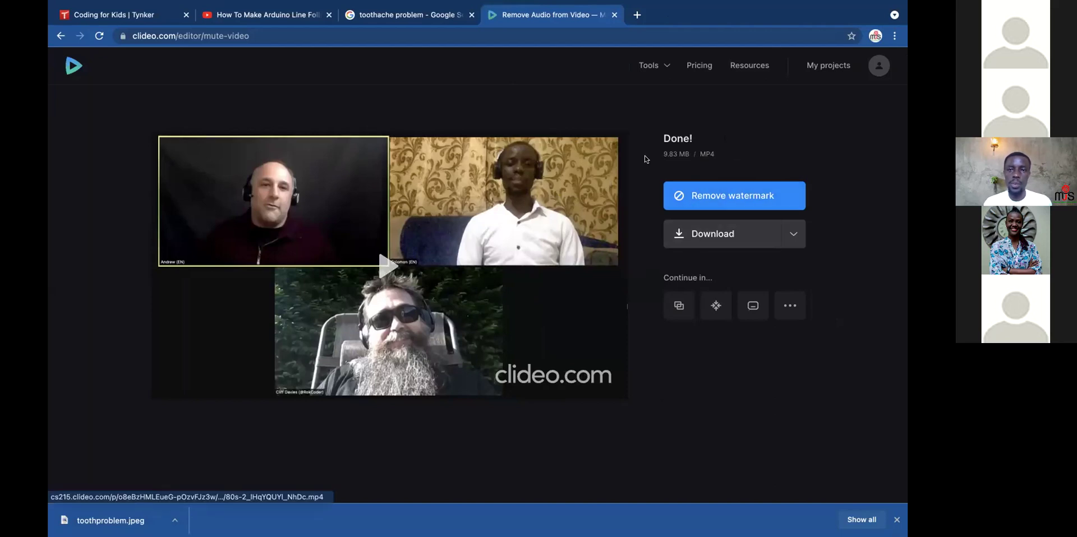
# Step: Back in Chrome, close the Clideo tab and open google.com in a new tab
pyautogui.click(616, 16)
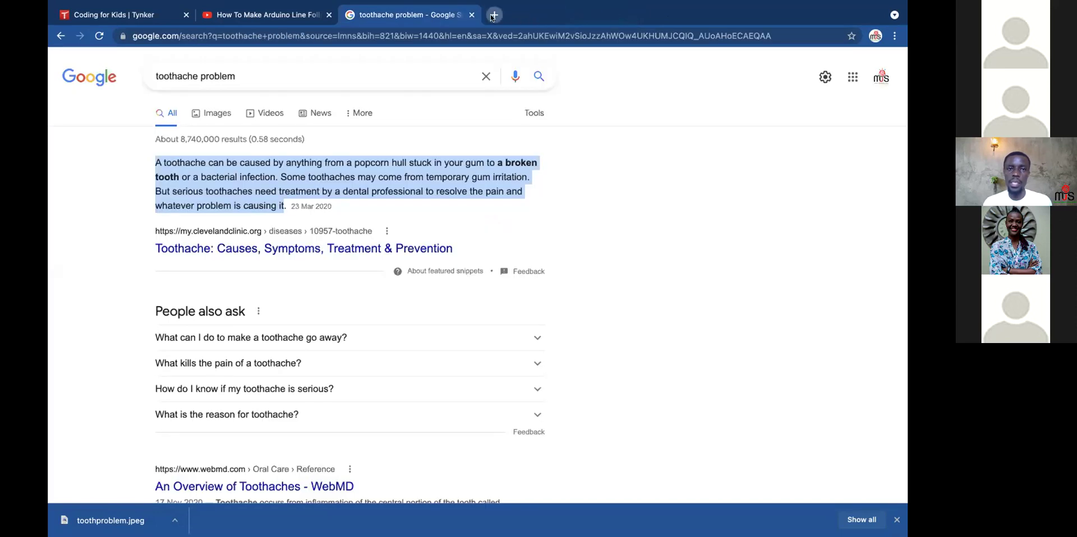
pyautogui.click(492, 17)
pyautogui.write('google.com')
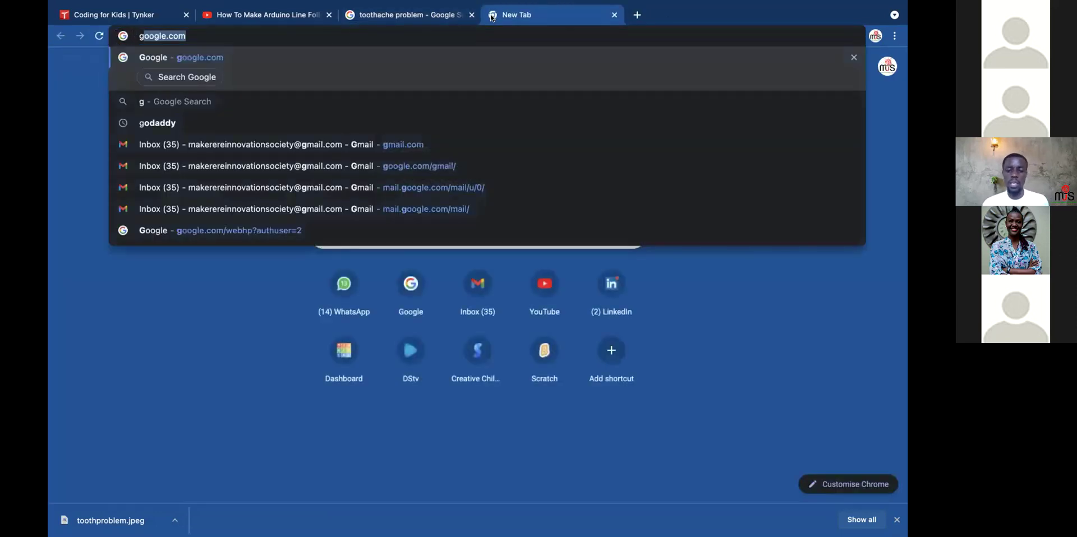
pyautogui.press('Return')
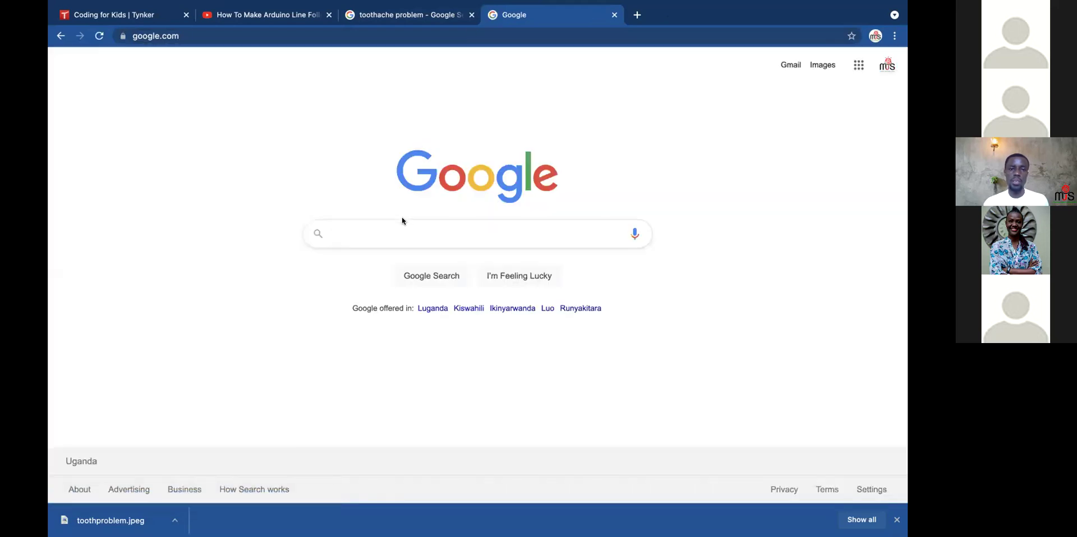
# Step: Search Google for "office online" and open the "Office 365 Login | Microsoft Office" result
pyautogui.click(396, 224)
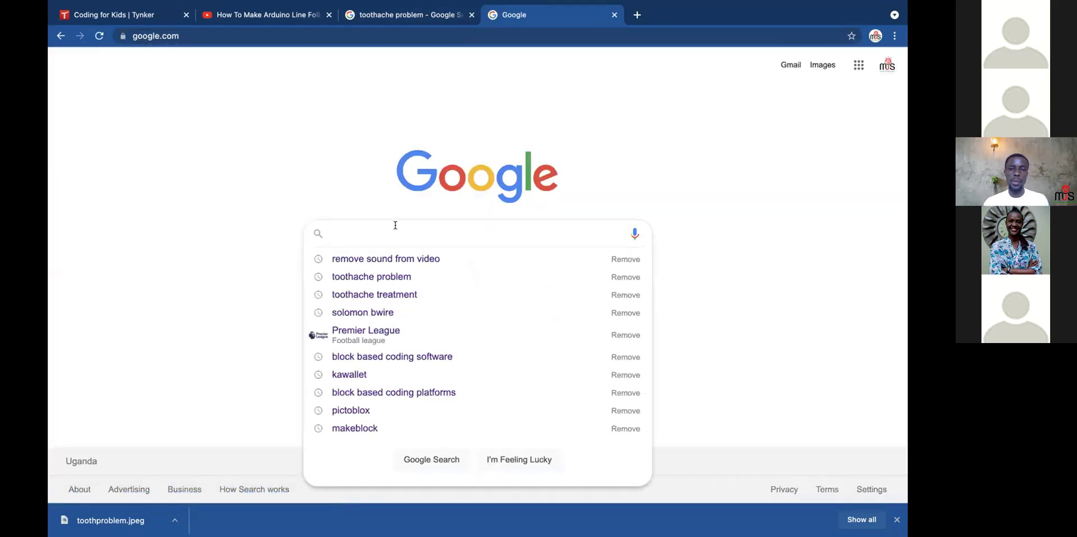
pyautogui.write('offi')
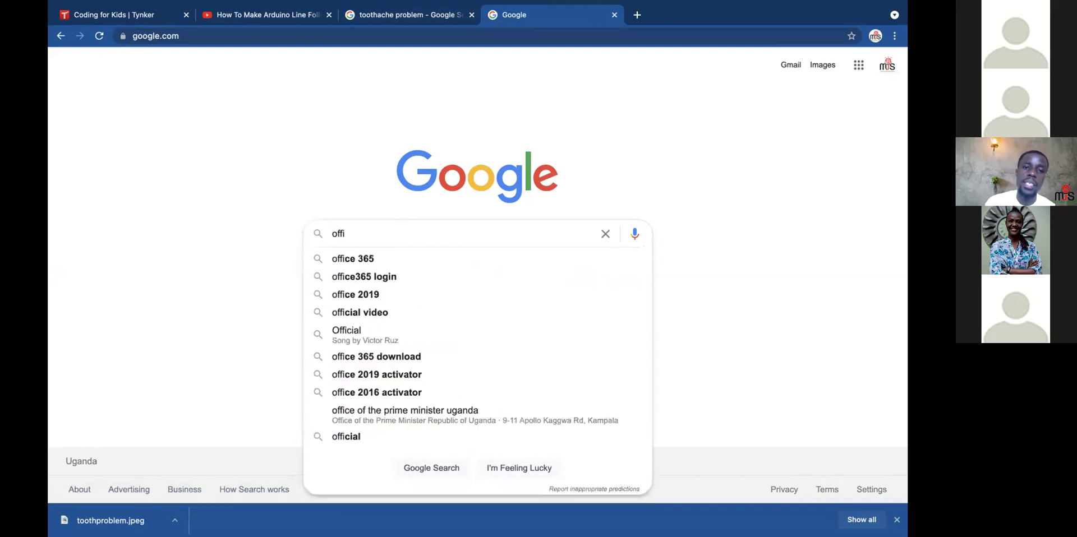
pyautogui.write('ce online')
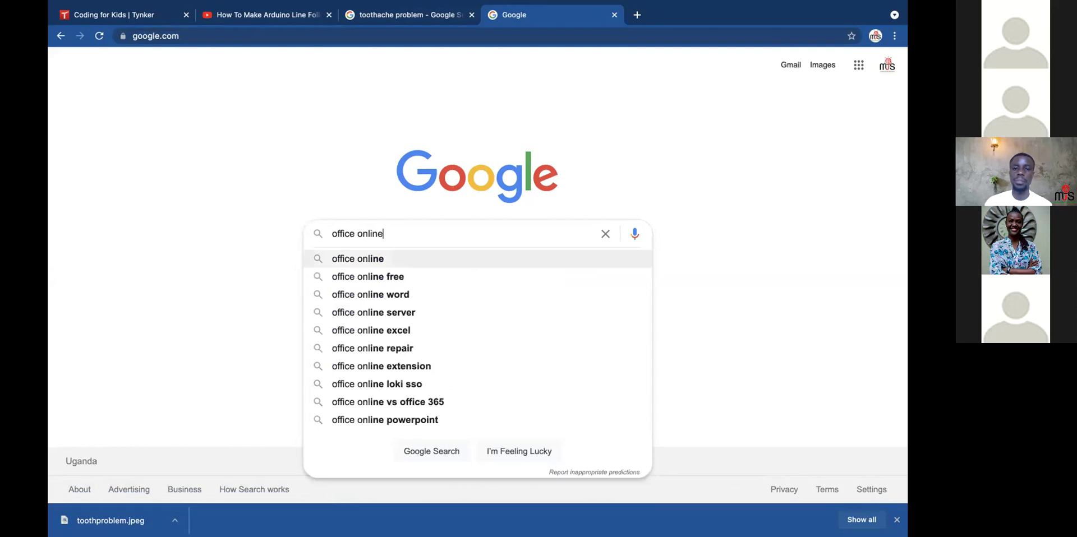
pyautogui.press('Return')
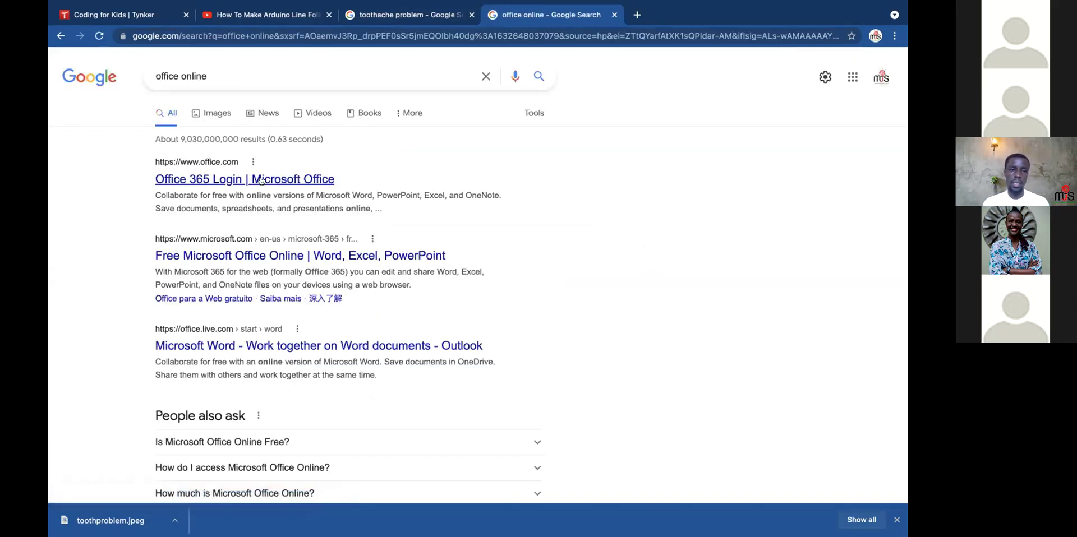
pyautogui.click(261, 180)
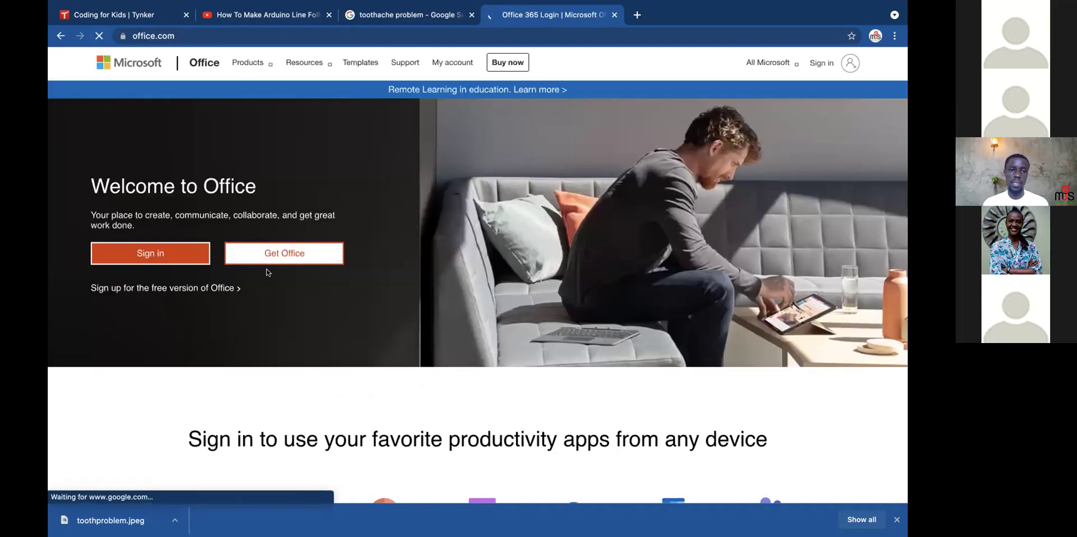
# Step: Return to the search results and open the office.live.com Microsoft Word result in a new tab
pyautogui.click(62, 36)
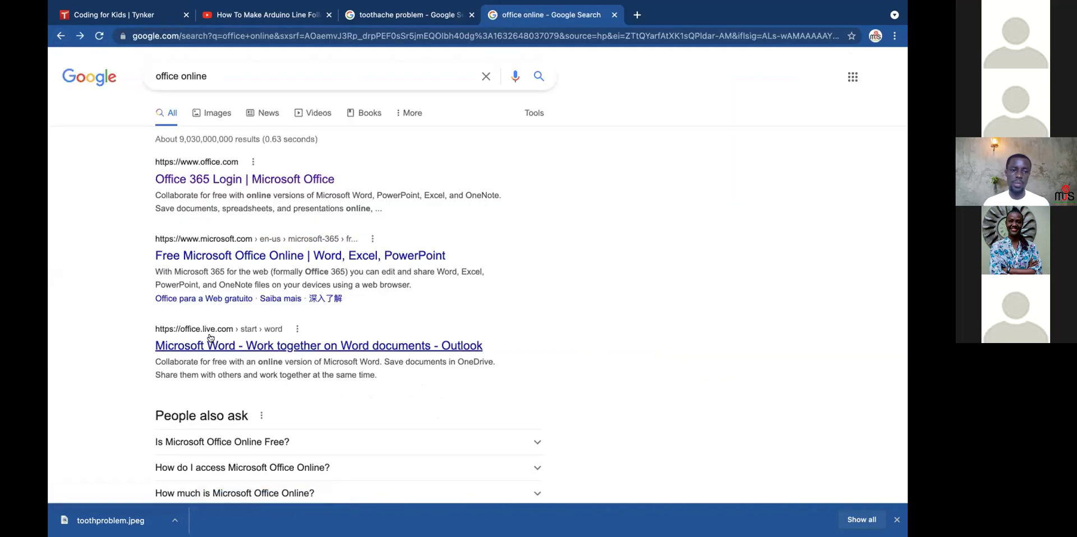
pyautogui.rightClick(212, 348)
pyautogui.click(593, 383)
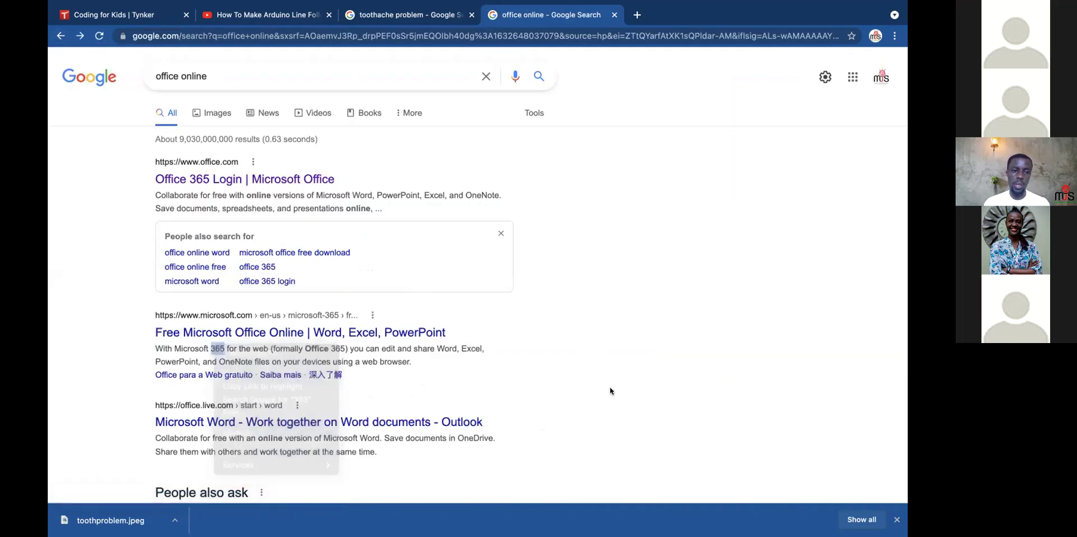
pyautogui.rightClick(305, 424)
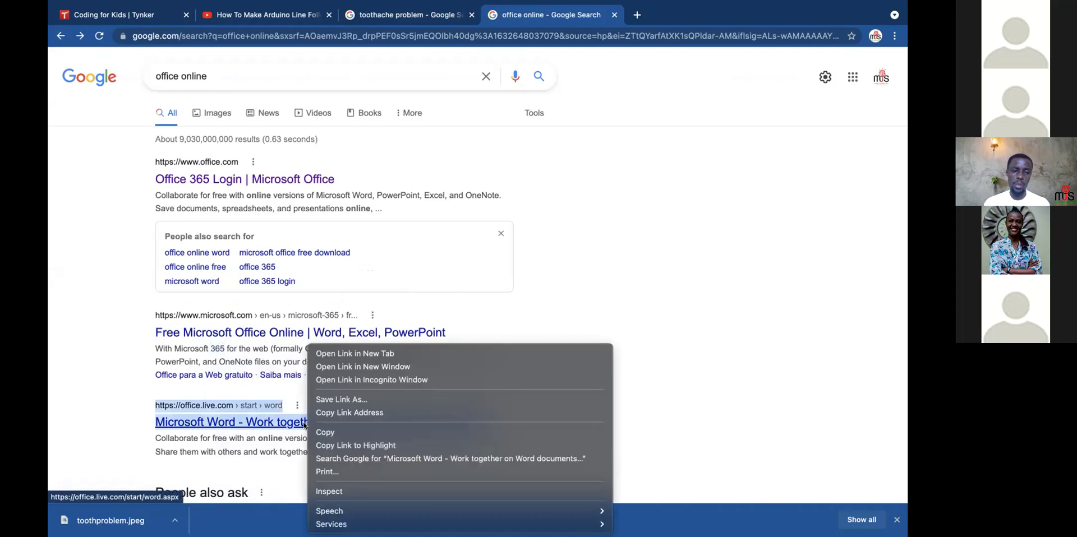
pyautogui.click(348, 355)
pyautogui.scroll(-2, 349, 354)
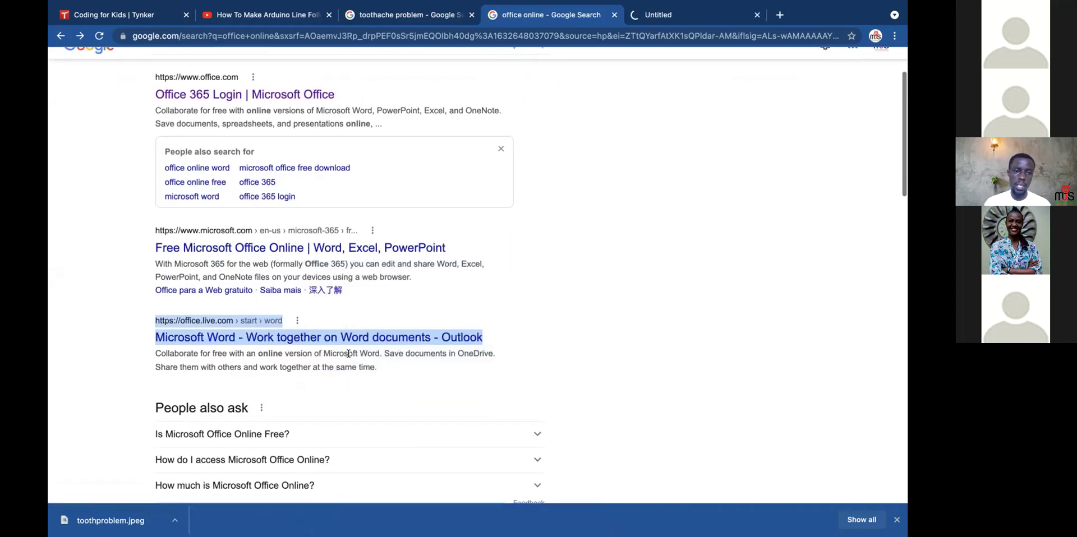
pyautogui.scroll(2, 348, 354)
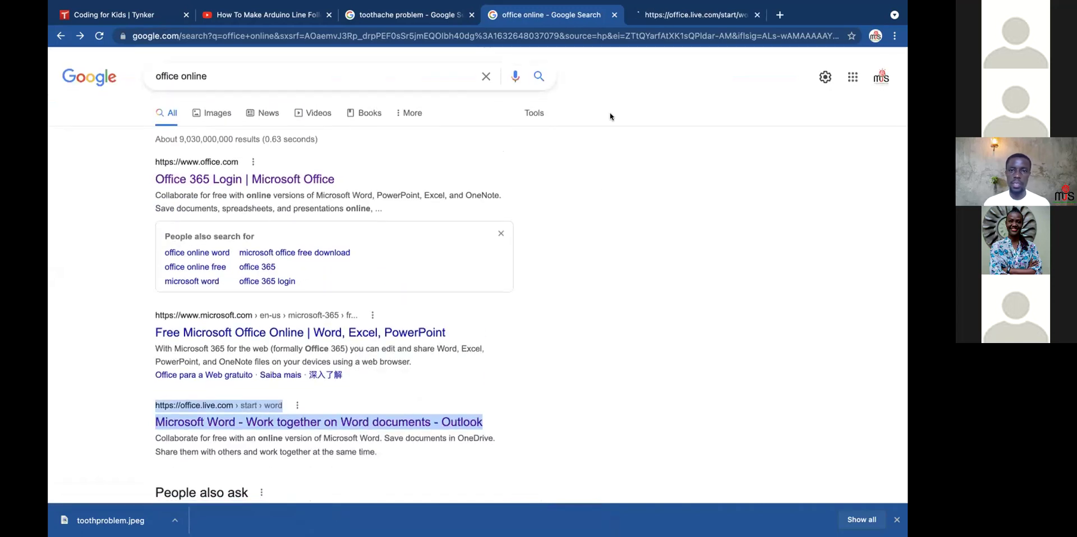
pyautogui.click(663, 17)
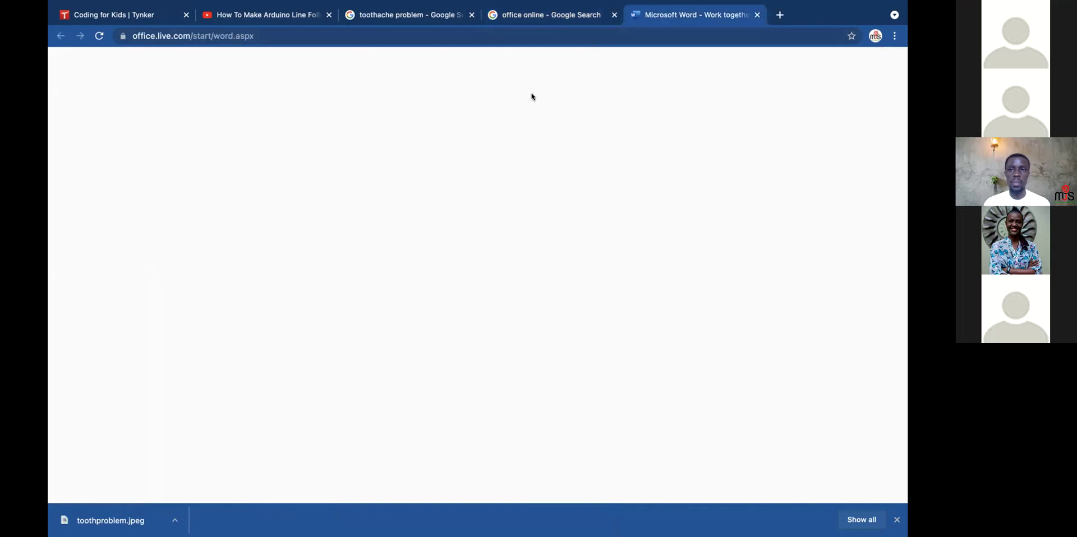
# Step: Open the "Free Microsoft Office Online" result in another new tab and return to the Microsoft Word tab
pyautogui.click(536, 16)
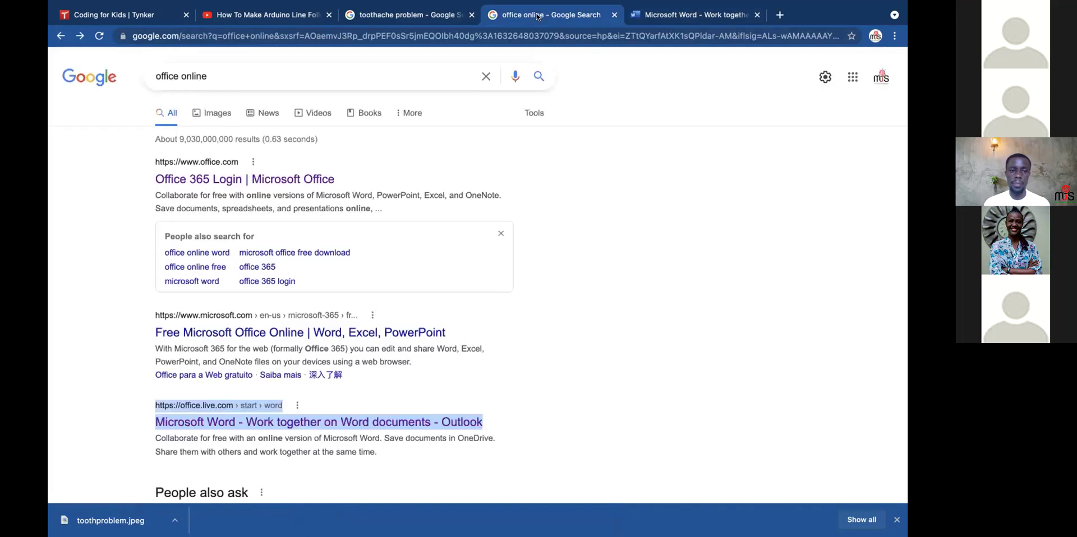
pyautogui.rightClick(311, 334)
pyautogui.click(330, 340)
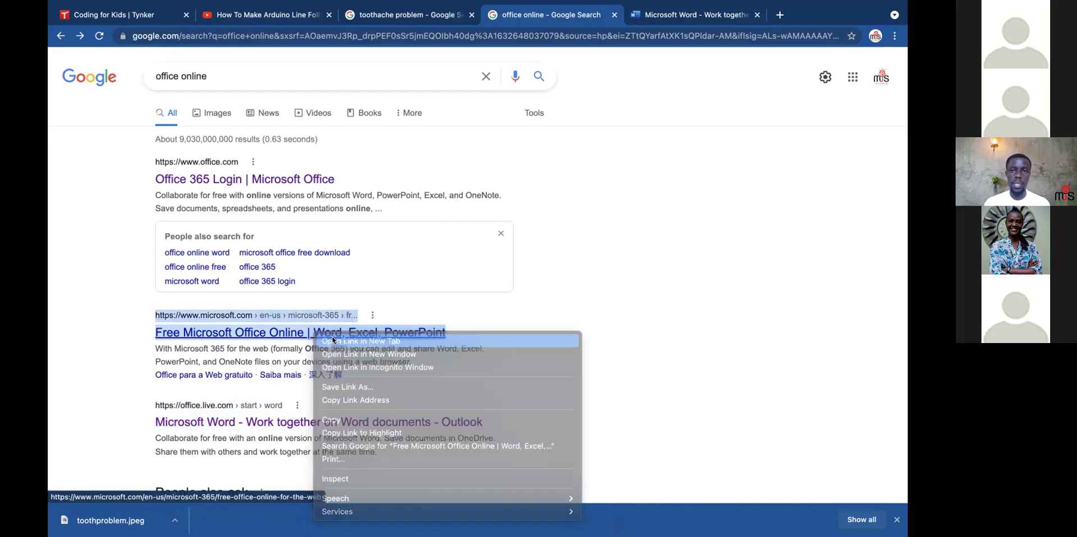
pyautogui.click(634, 17)
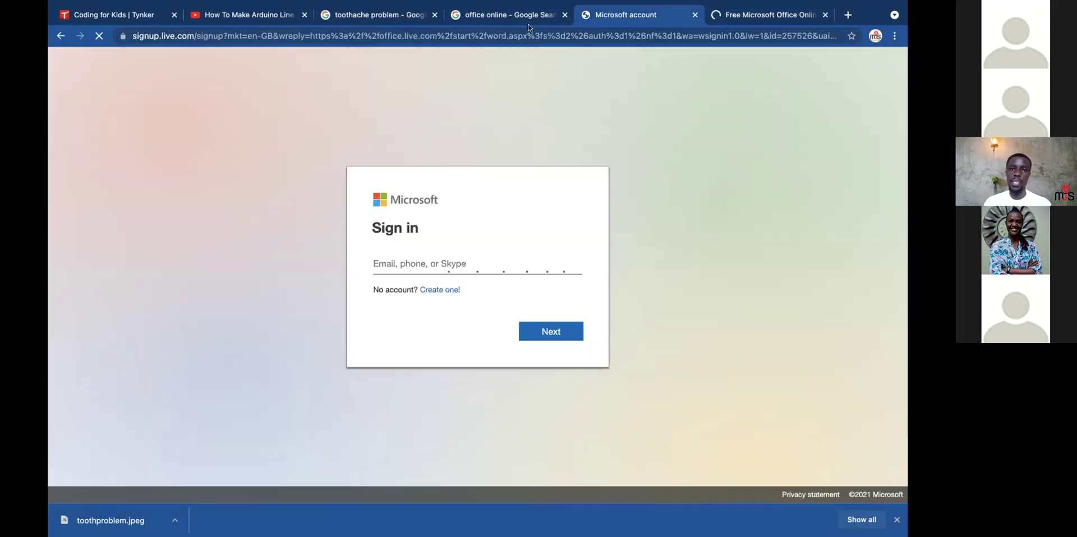
# Step: View the Free Microsoft Office Online page, close its tab in Chrome, and switch back to the PowerPoint presentation
pyautogui.click(450, 31)
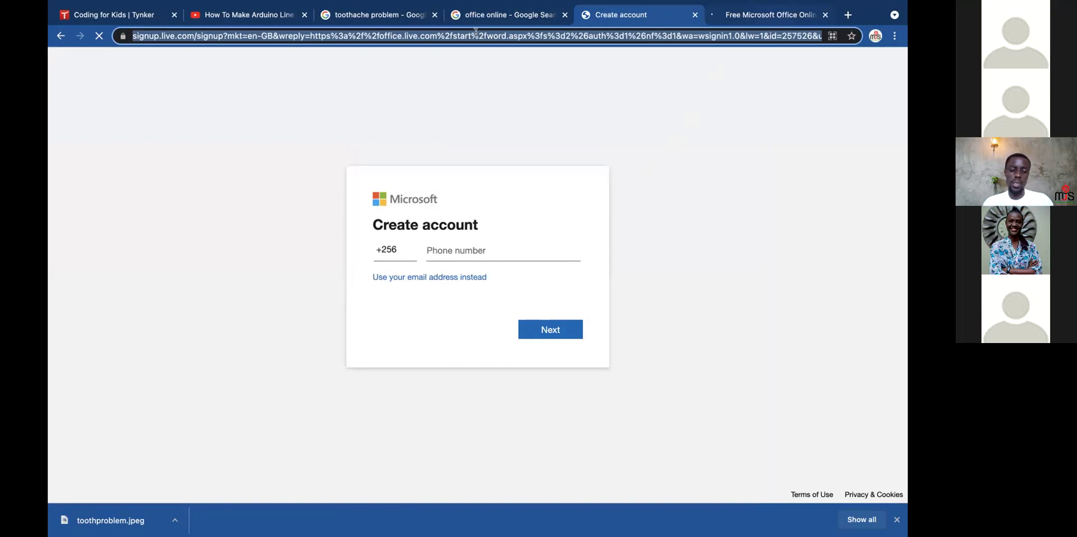
pyautogui.hotkey('ctrl', 'Tab')
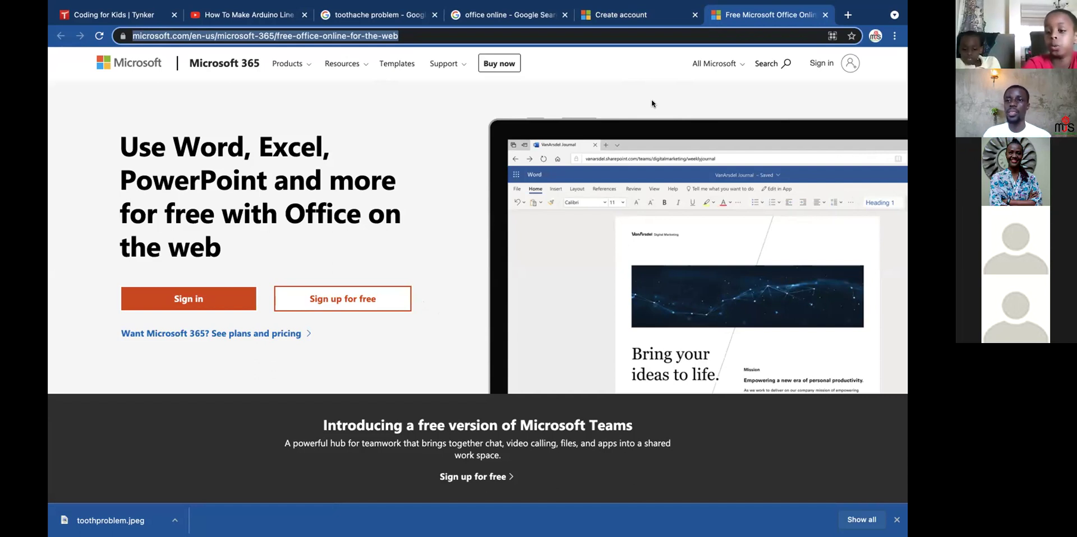
pyautogui.click(824, 14)
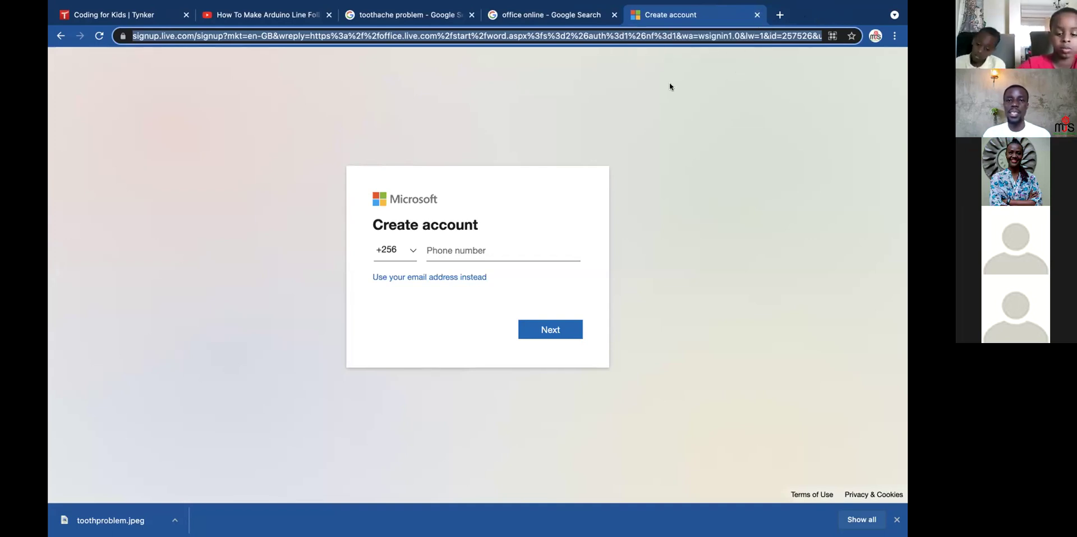
pyautogui.hotkey('ctrl', 'Left')
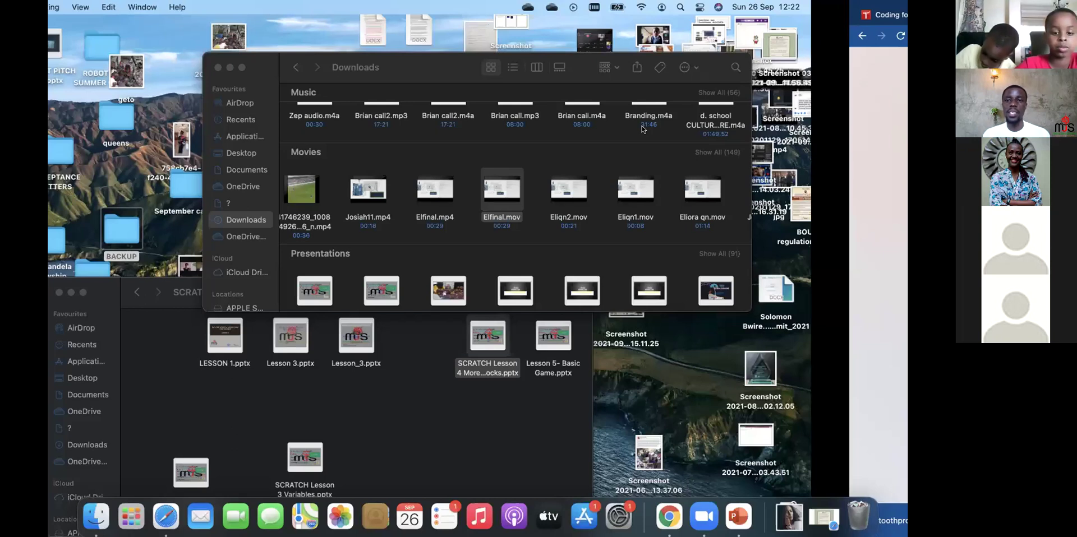
pyautogui.hotkey('ctrl', 'Left')
pyautogui.press('Escape')
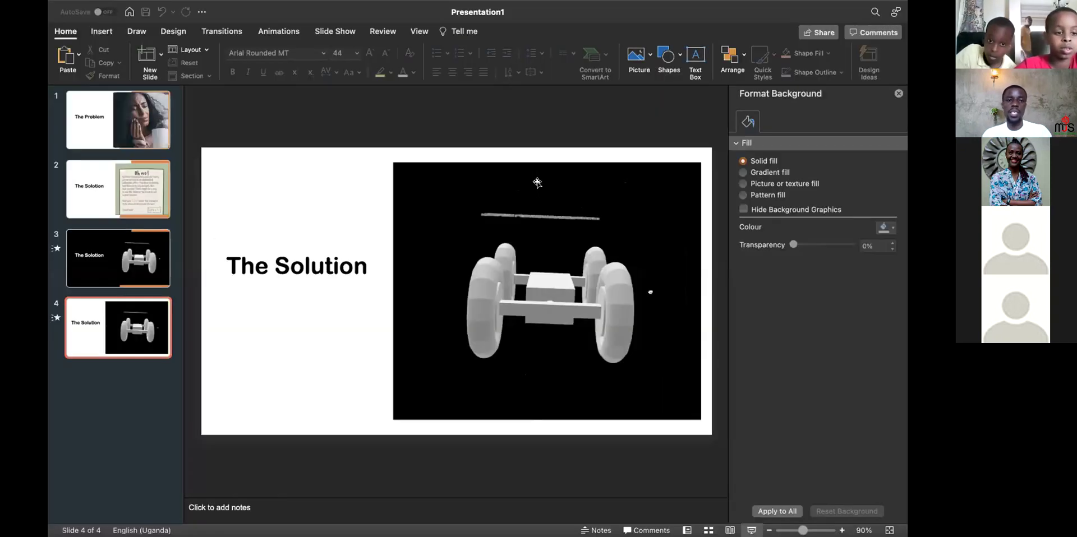
# Step: On the "The Problem" slide, move the photo down past the slide's lower edge to uncover the orange shape
pyautogui.click(128, 134)
pyautogui.click(504, 242)
pyautogui.moveTo(503, 242); pyautogui.dragTo(435, 531)
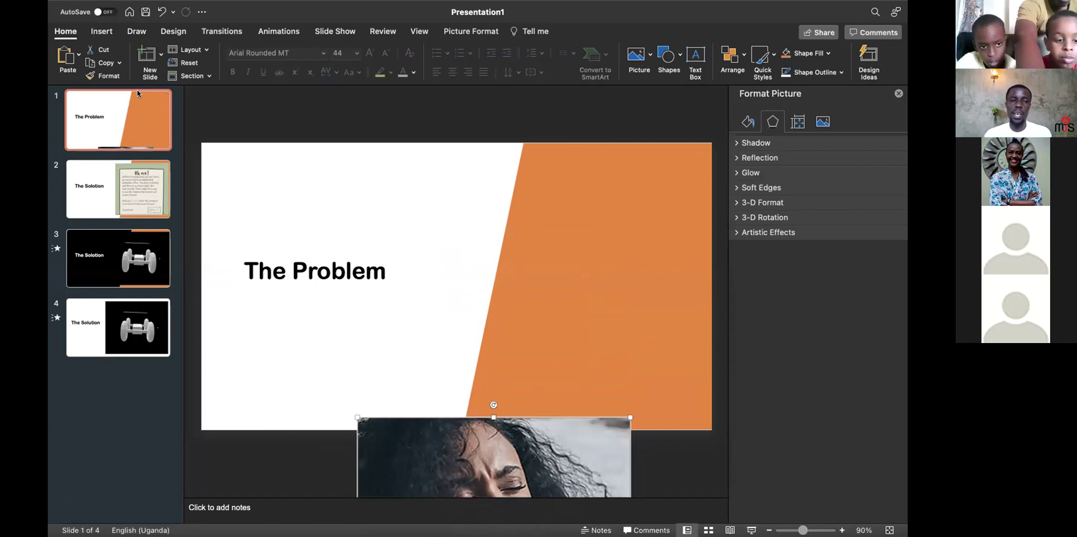
# Step: Insert a new slide after the "The Problem" slide and select its title placeholder
pyautogui.rightClick(109, 104)
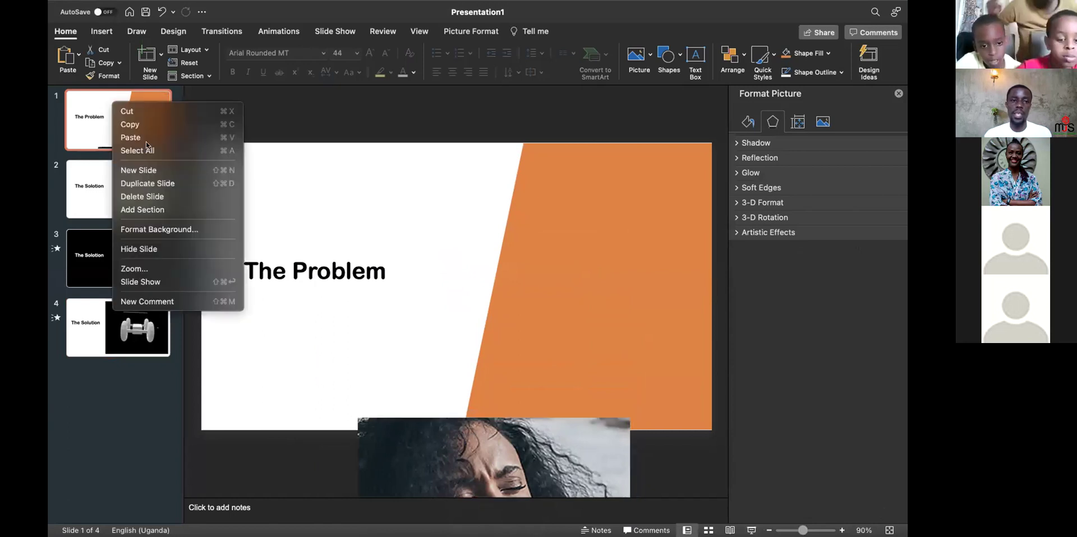
pyautogui.click(156, 171)
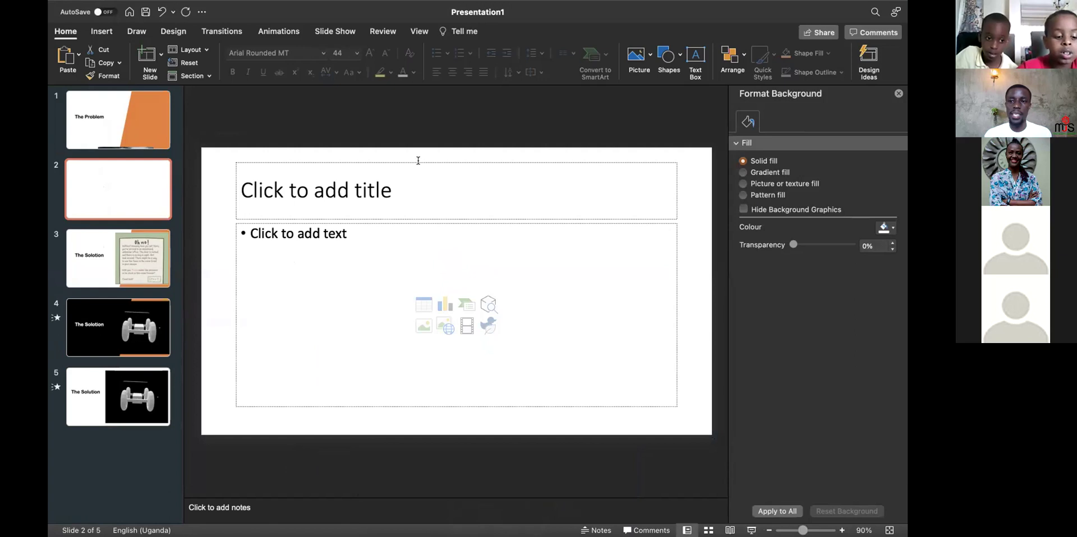
pyautogui.click(409, 161)
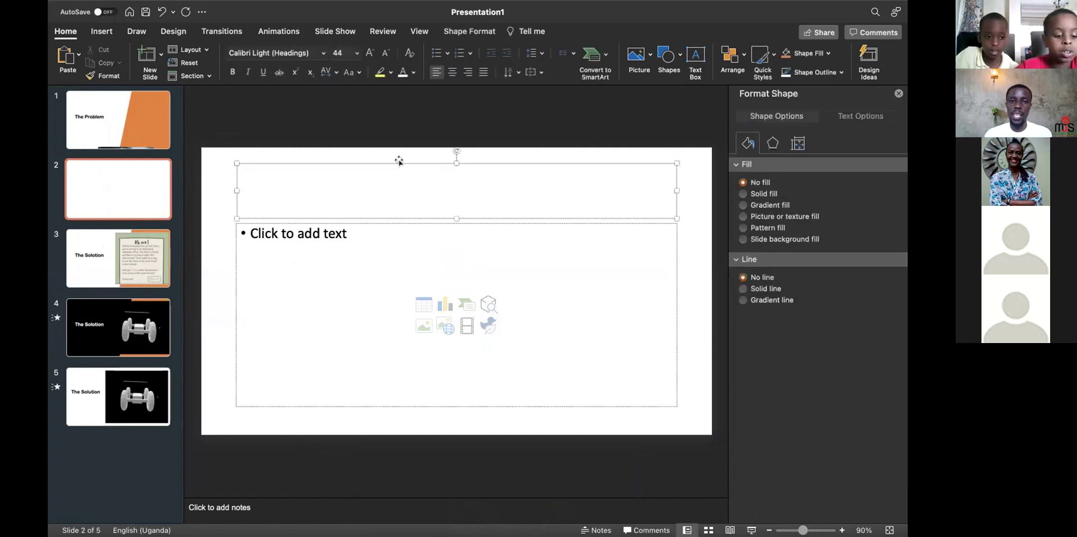
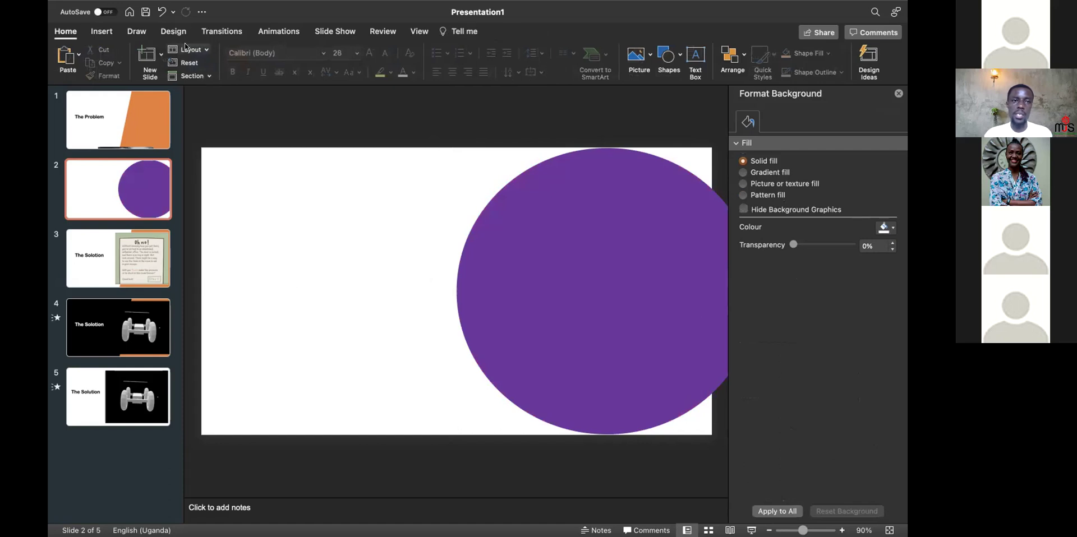
# Step: Draw a rectangle about 7.65 cm wide and 19.05 cm high over the purple circle, ending at the slide's right edge
pyautogui.click(109, 29)
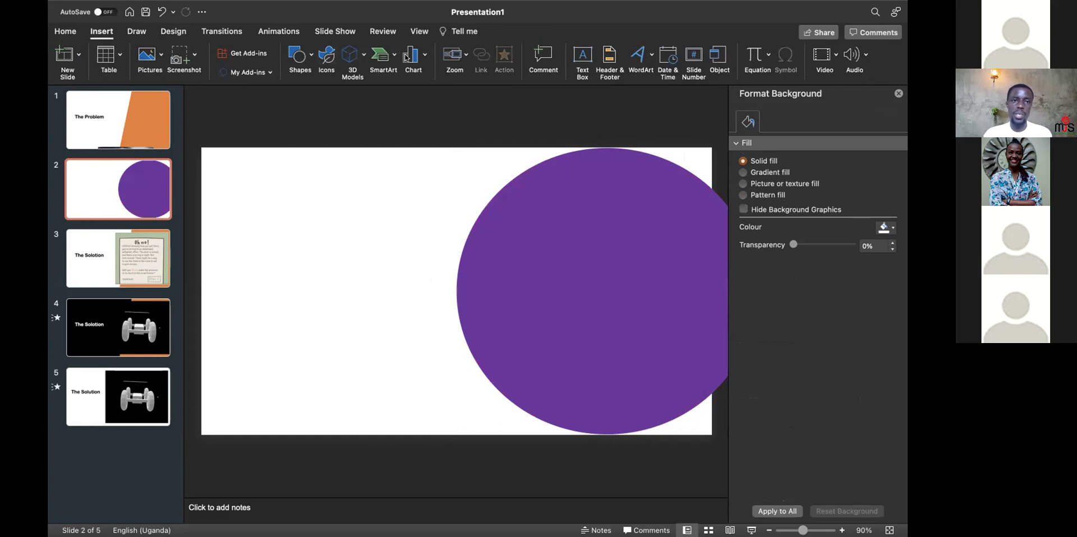
pyautogui.click(309, 56)
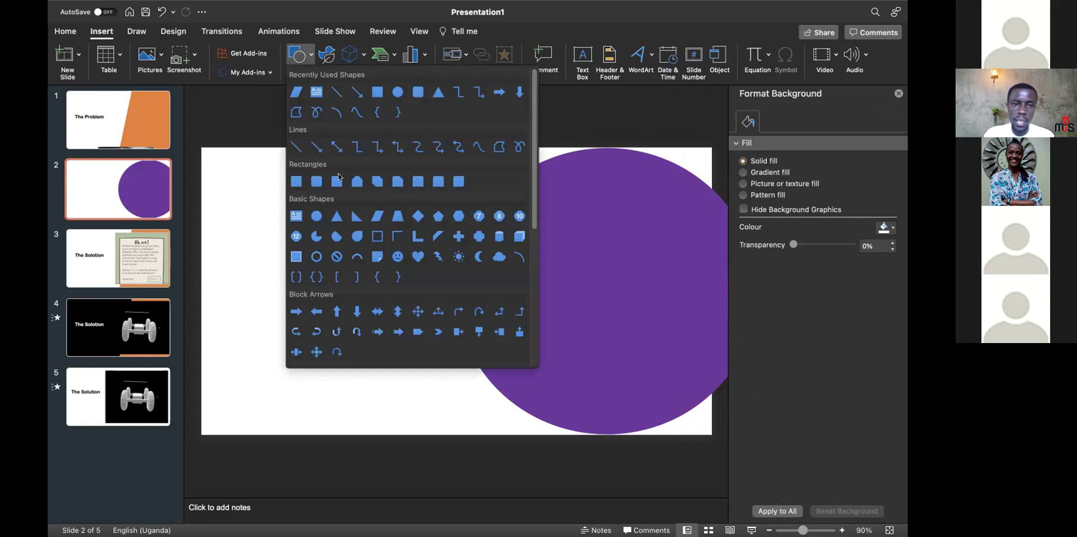
pyautogui.click(296, 181)
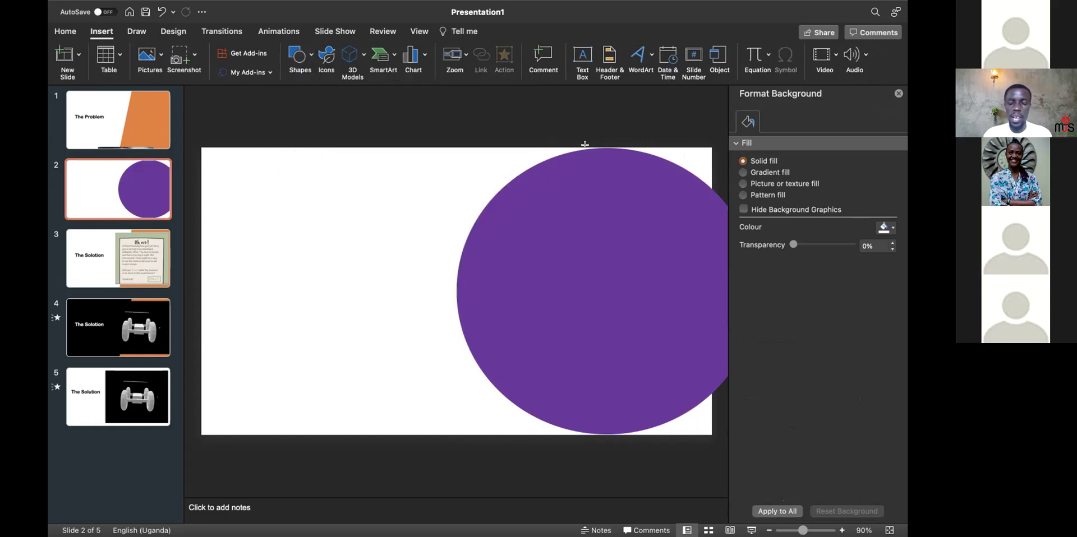
pyautogui.moveTo(594, 145); pyautogui.dragTo(709, 434)
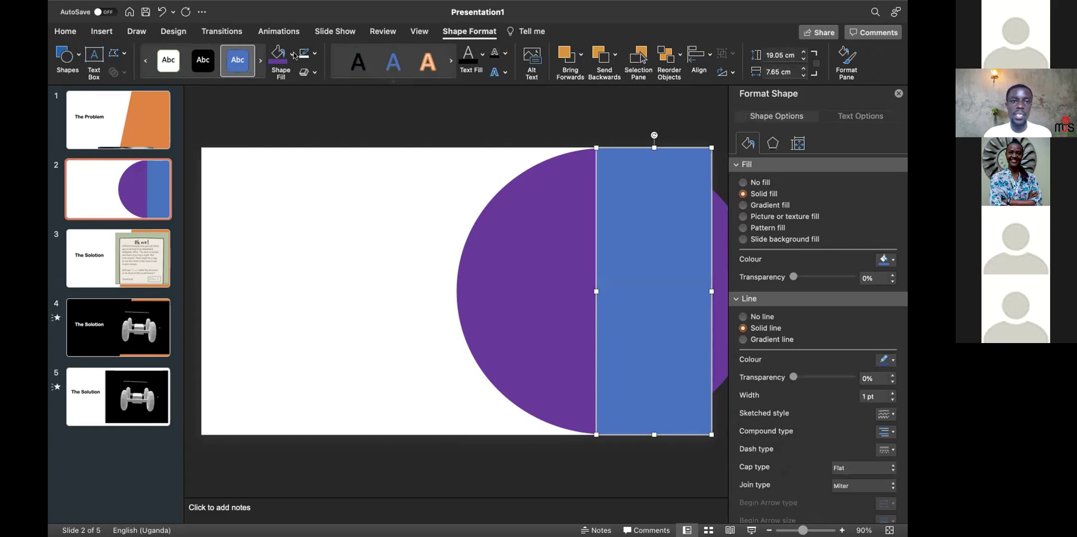
# Step: Remove the rectangle's outline and fill it with the same purple as the circle
pyautogui.click(314, 53)
pyautogui.click(323, 75)
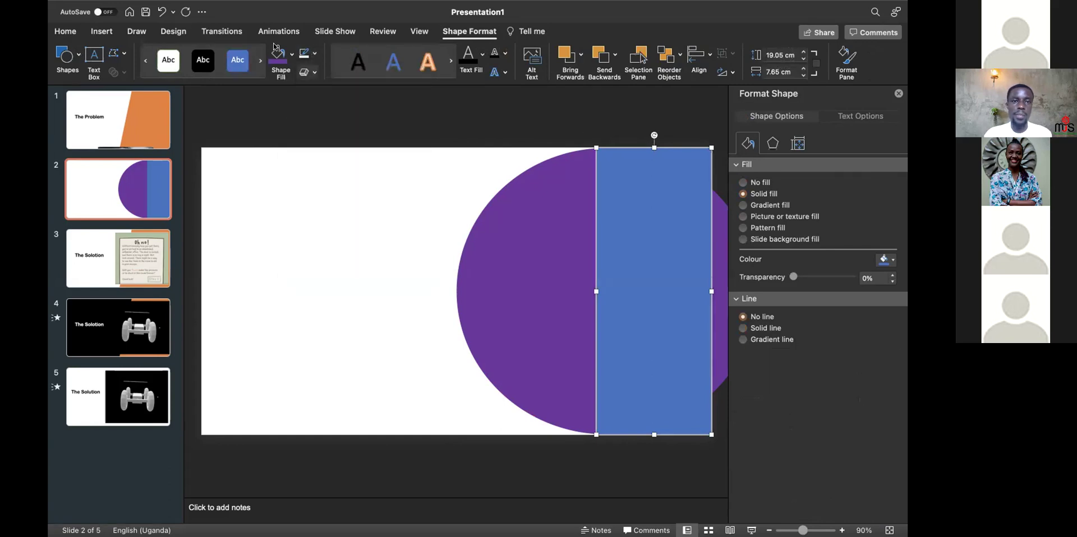
pyautogui.click(278, 54)
pyautogui.click(361, 244)
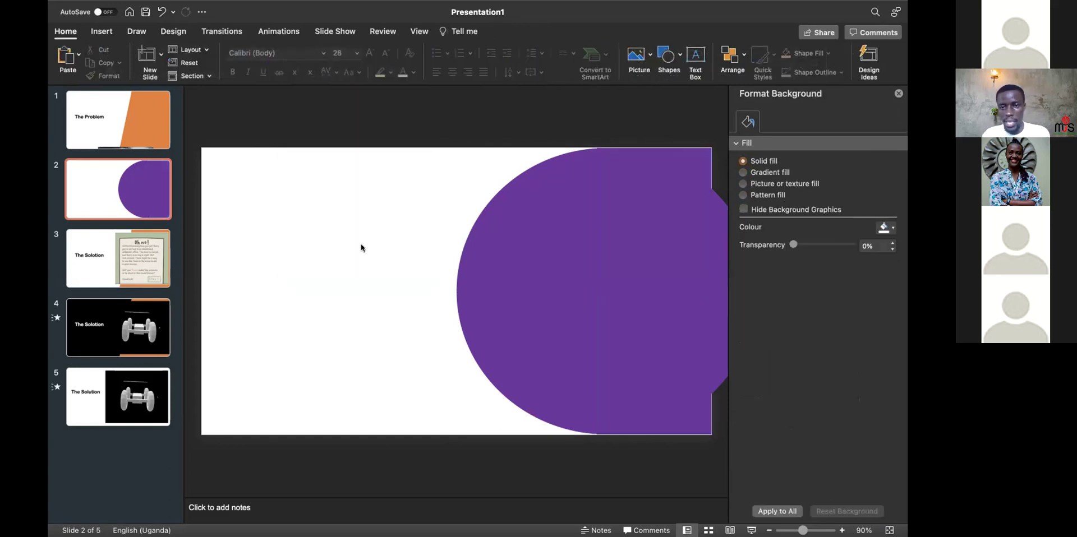
# Step: Stretch the purple circle slightly past the slide's upper and lower edges to a height of about 19.61 cm, and start the slide show
pyautogui.click(542, 205)
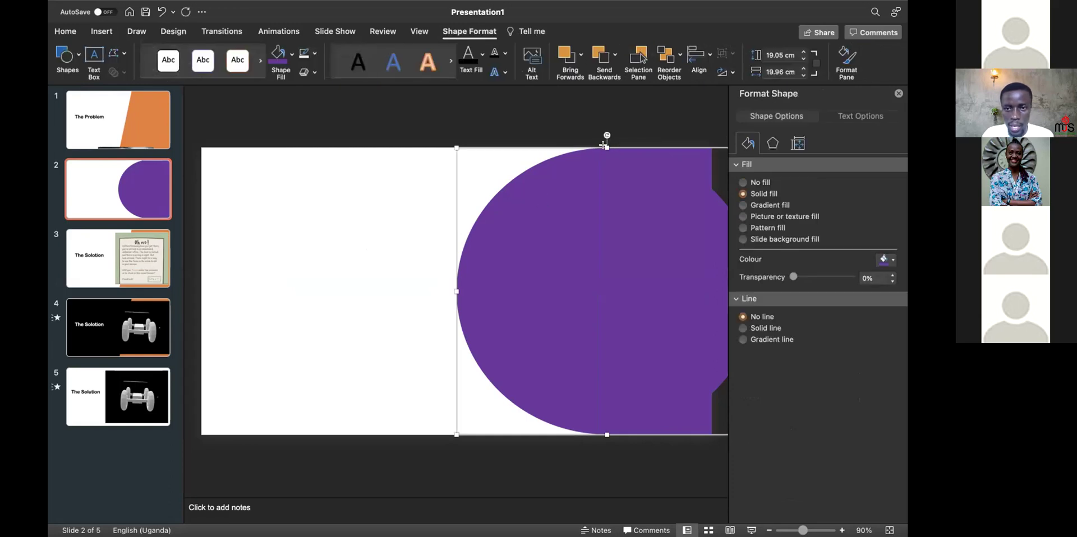
pyautogui.moveTo(606, 145); pyautogui.dragTo(605, 141)
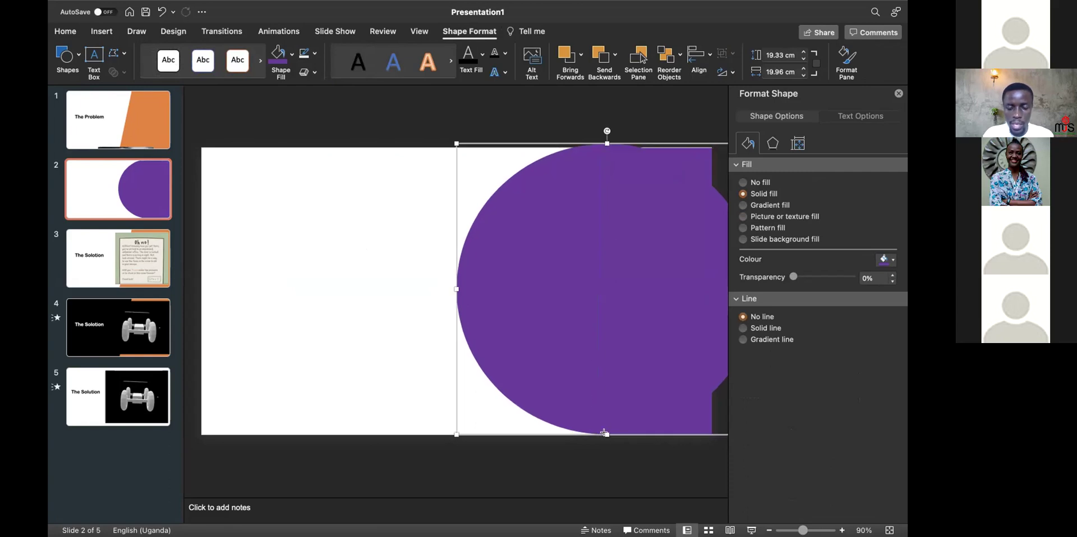
pyautogui.moveTo(604, 434); pyautogui.dragTo(605, 439)
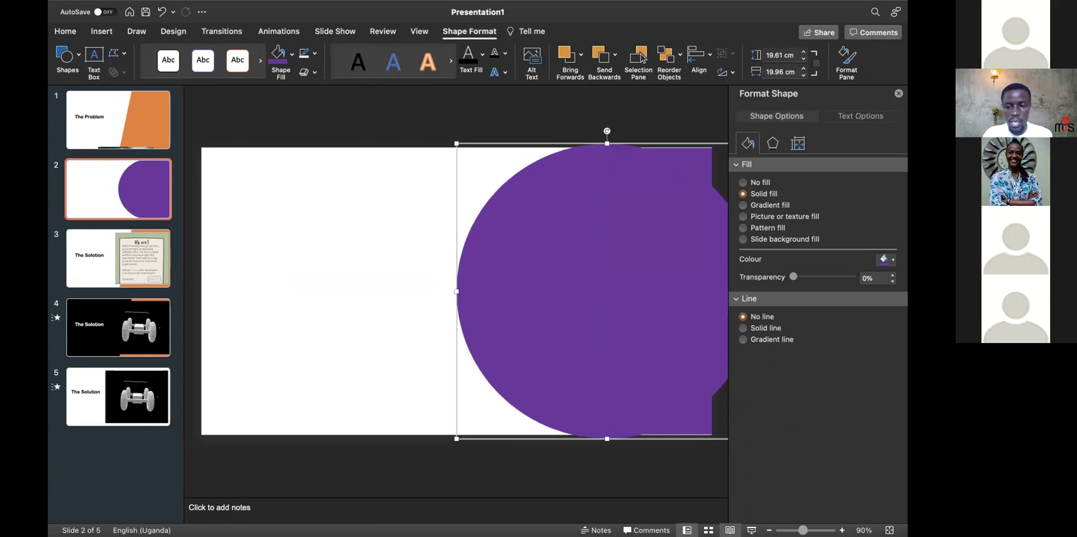
pyautogui.click(751, 530)
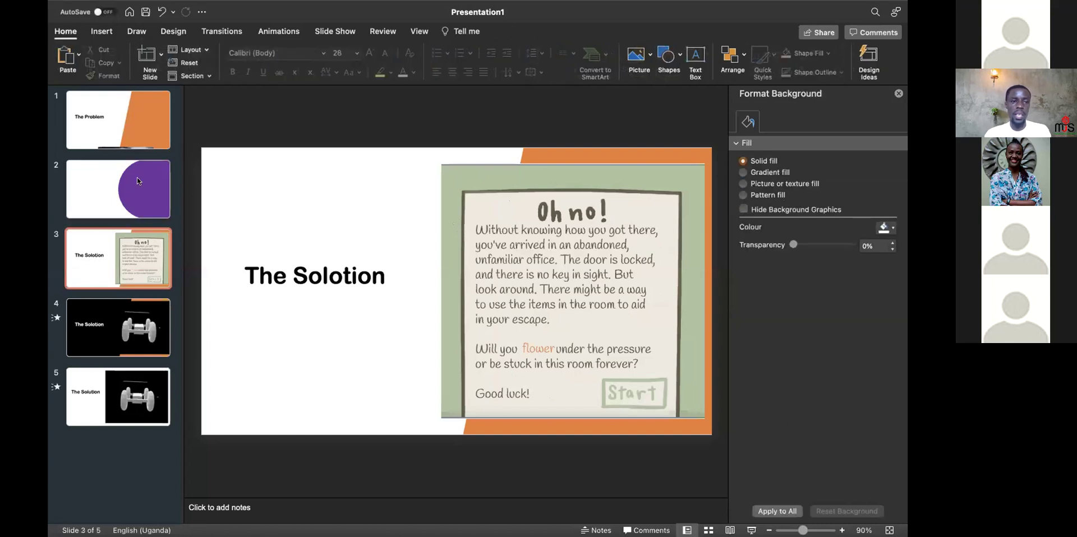
# Step: Delete the slide with the purple circle
pyautogui.click(138, 181)
pyautogui.rightClick(139, 179)
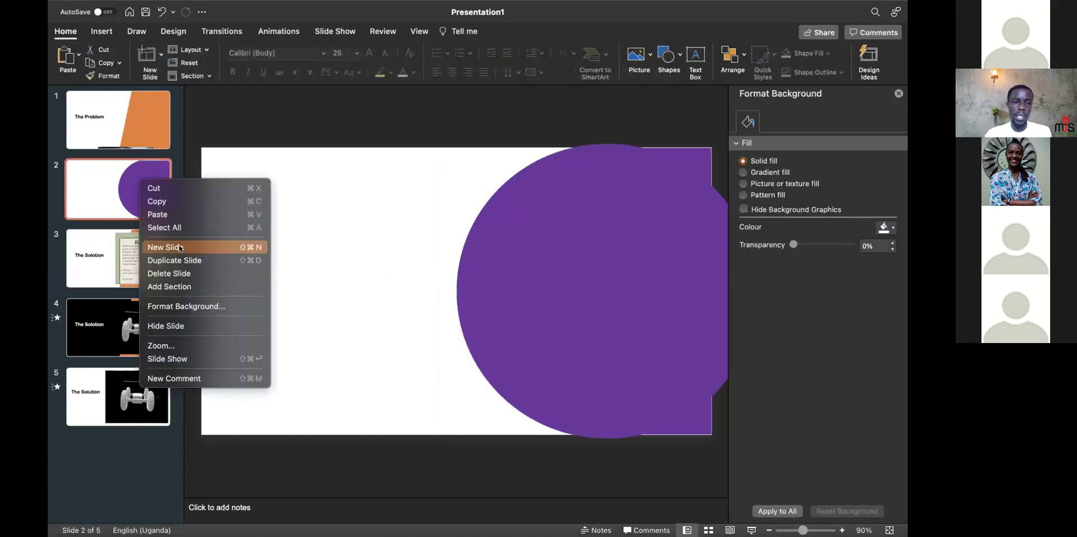
pyautogui.click(169, 273)
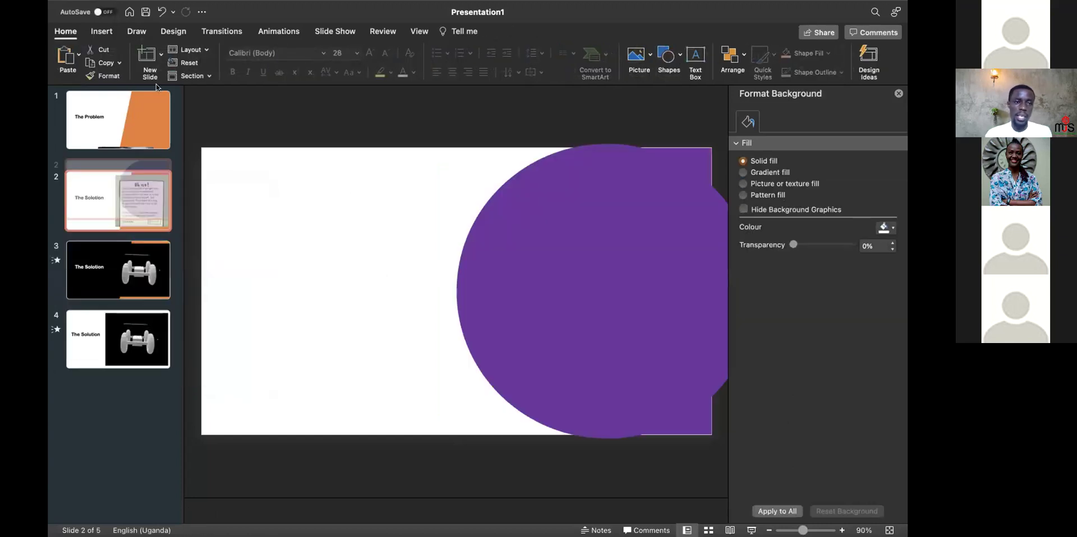
# Step: On the "The Problem" slide, move the photo back up over the orange shape beside the title
pyautogui.click(131, 112)
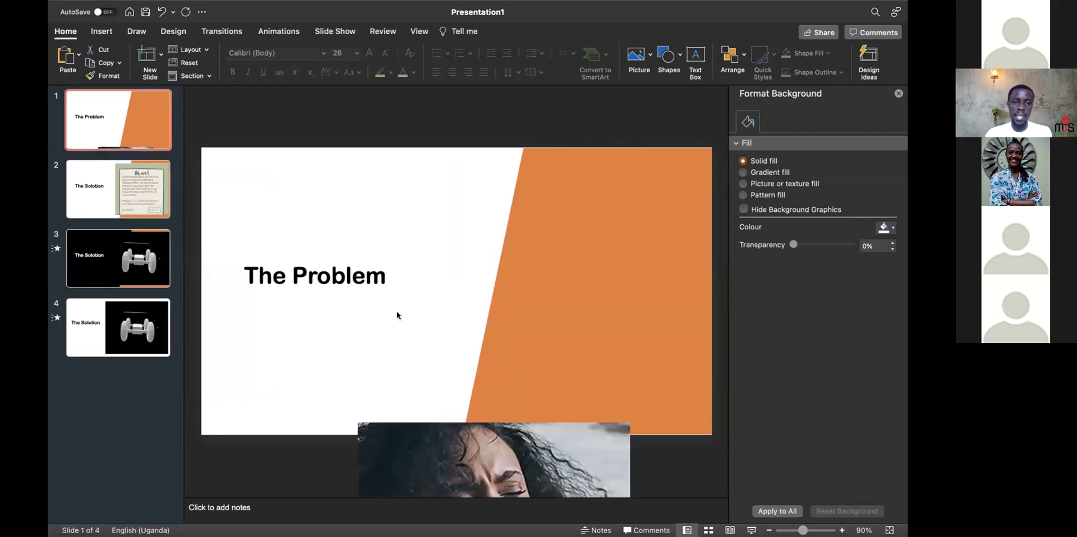
pyautogui.moveTo(433, 424); pyautogui.dragTo(511, 158)
pyautogui.click(330, 141)
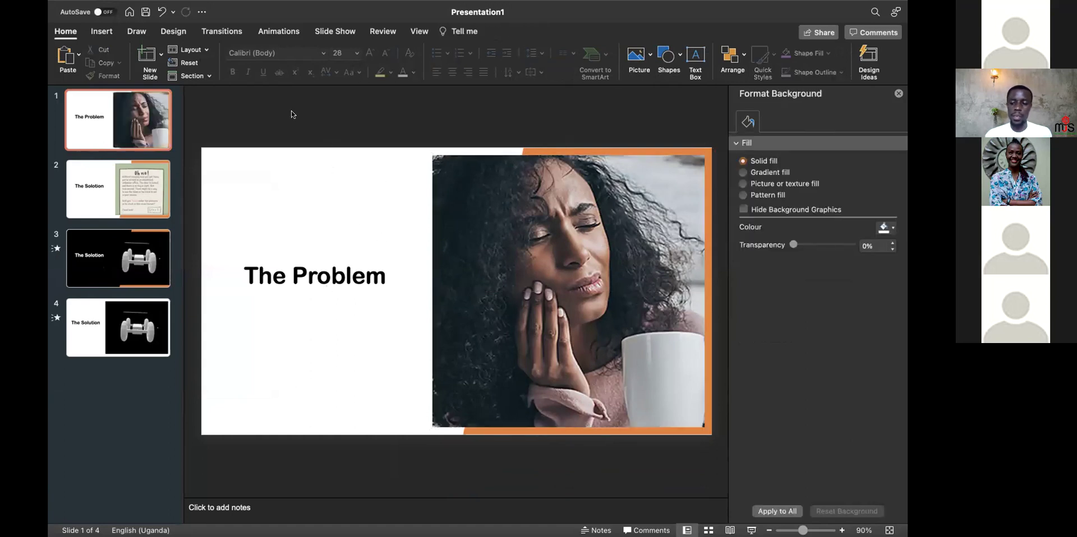
# Step: Review the slides from "The Problem" through the last "The Solution" slide, back to the first, and forward again
pyautogui.press('pagedown')
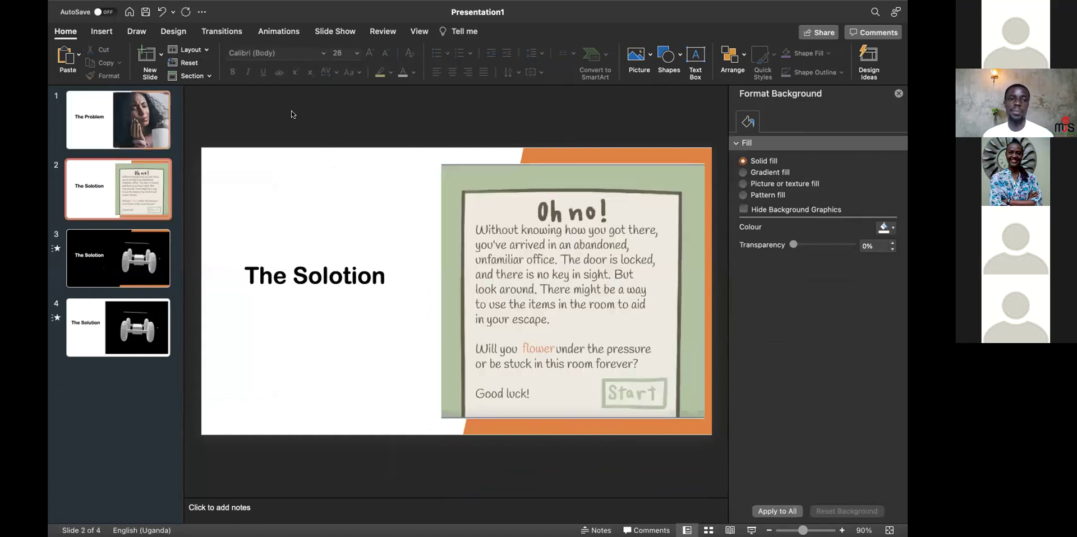
pyautogui.press('pagedown')
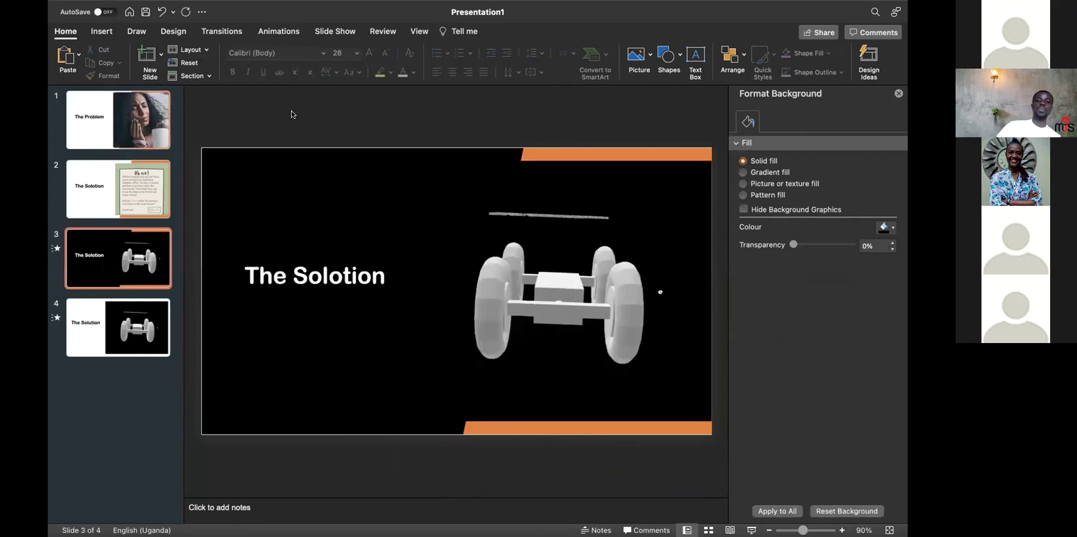
pyautogui.press('pagedown')
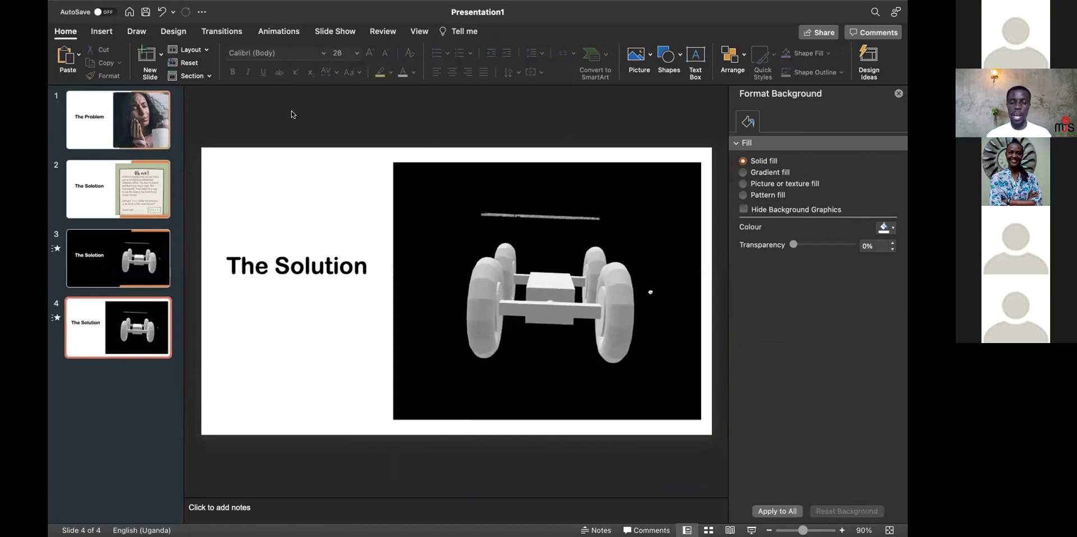
pyautogui.press('pageup')
pyautogui.press('pageup')
pyautogui.press('pageup')
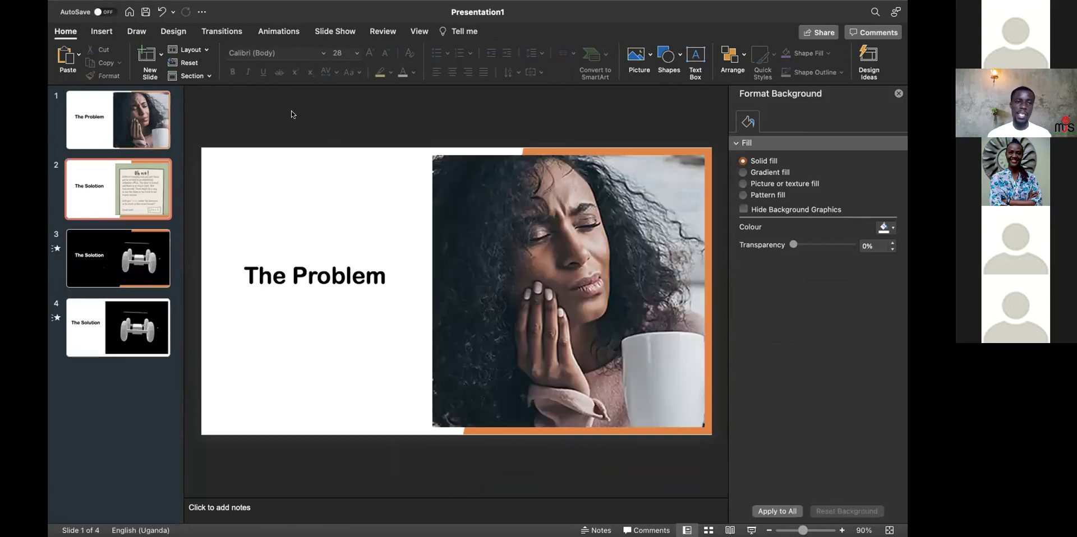
pyautogui.press('pagedown')
pyautogui.press('pagedown')
pyautogui.press('pagedown')
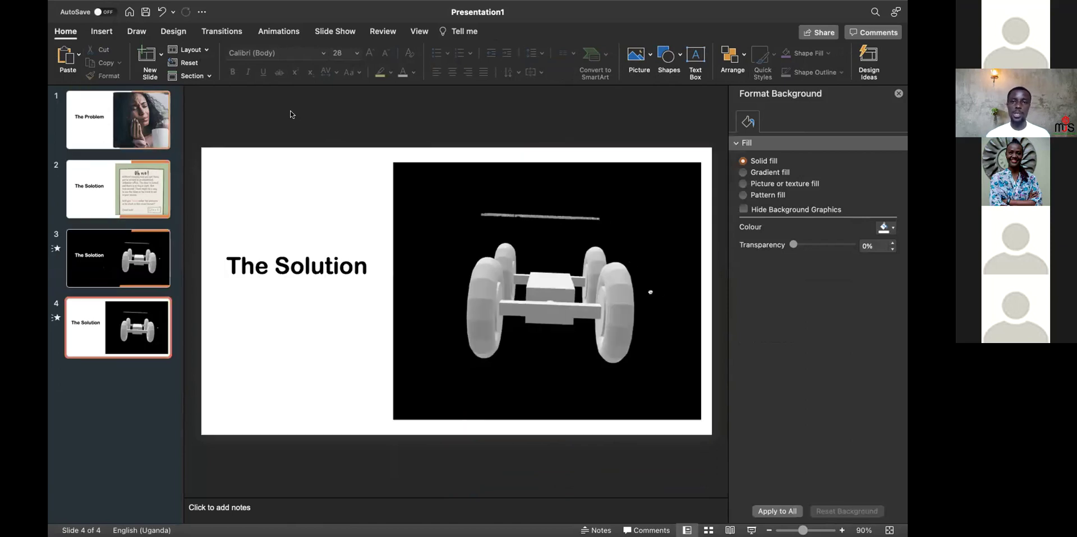
# Step: Switch to Chrome and open gmail.com in place of the Microsoft Create account page
pyautogui.press('super+Tab')
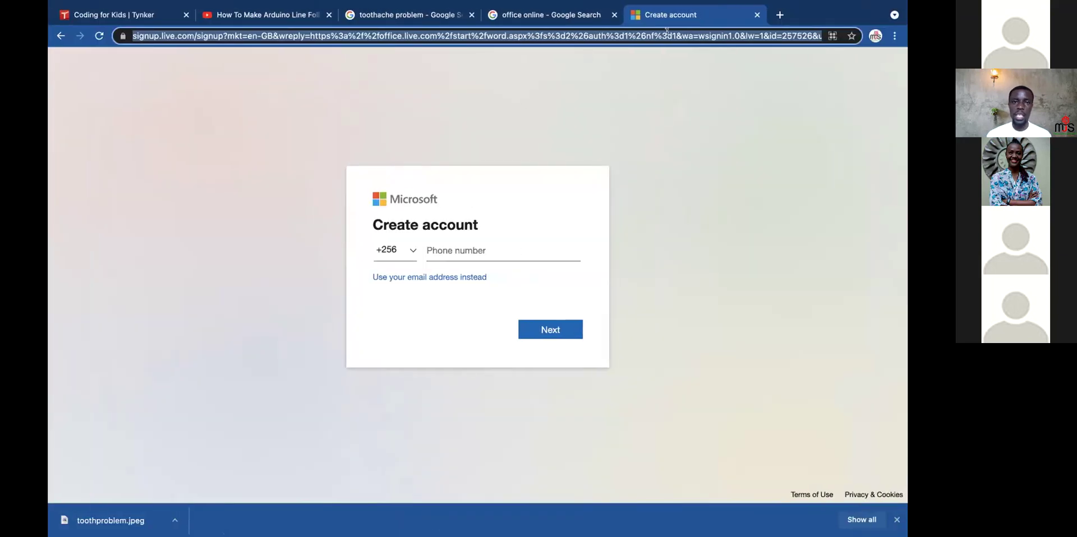
pyautogui.write('gm')
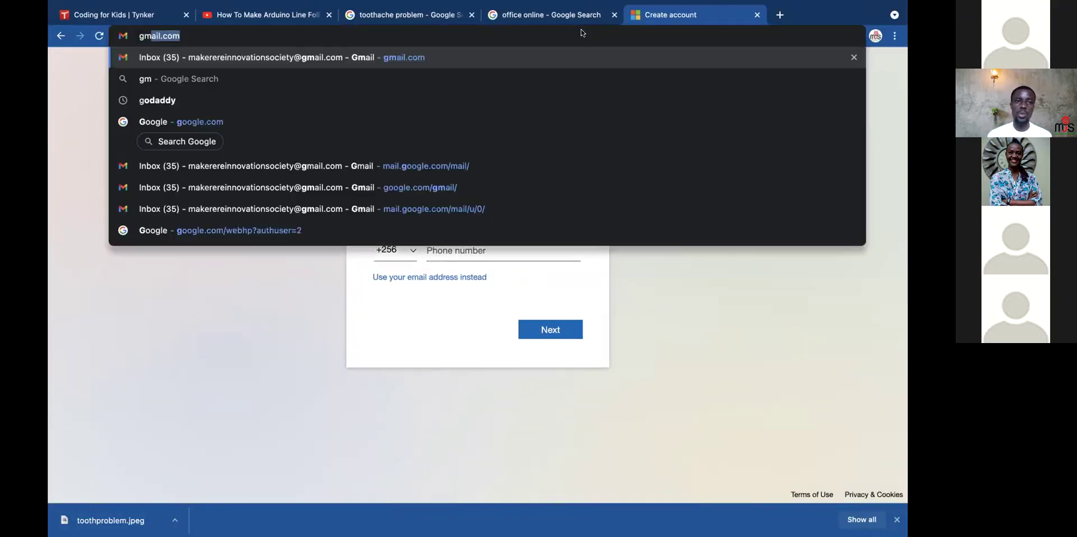
pyautogui.press('Return')
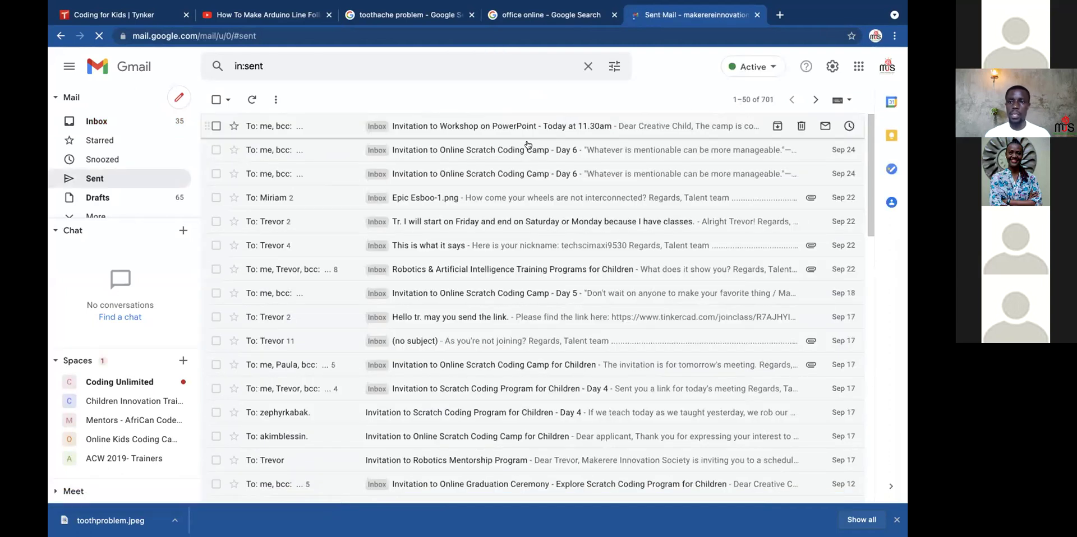
# Step: Open the sent "Invitation to Online Scratch Coding Camp - Day 6" email, view the next message, and return to the Sent list
pyautogui.click(745, 150)
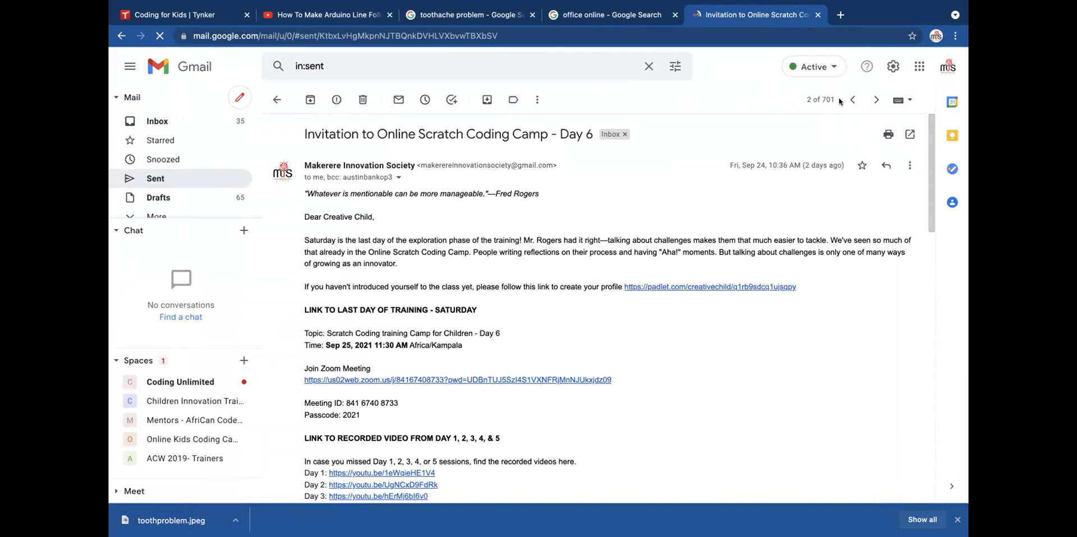
pyautogui.click(868, 99)
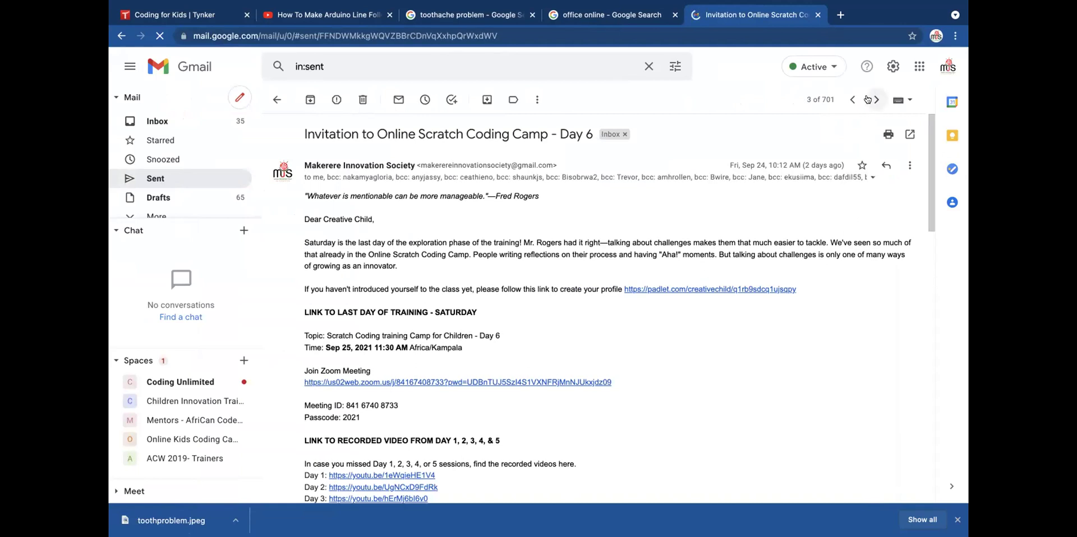
pyautogui.click(221, 173)
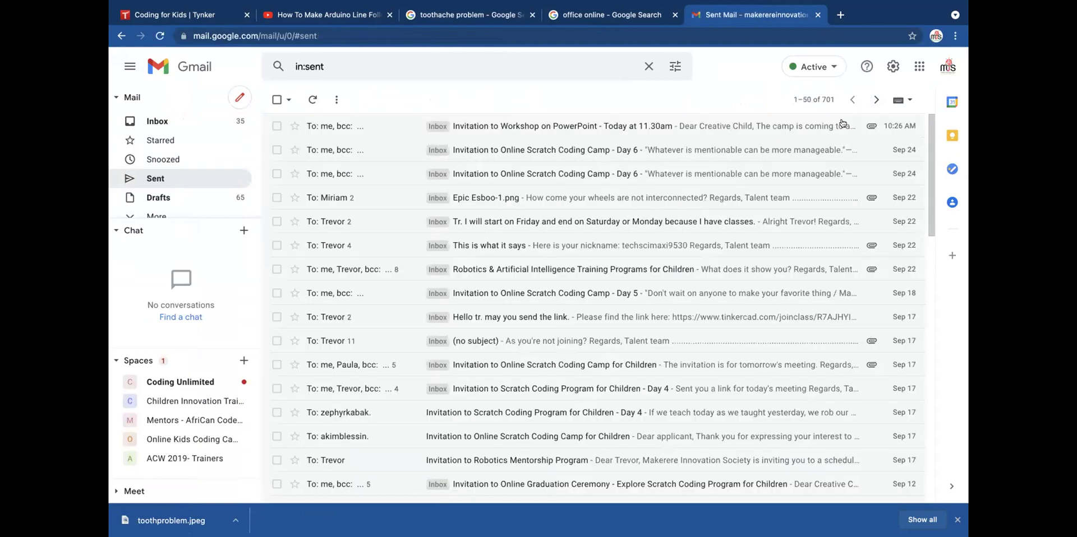
# Step: Open the next page of sent mail, then read the first message of "Invitation to Final Project Presentations - 30th August"
pyautogui.click(813, 99)
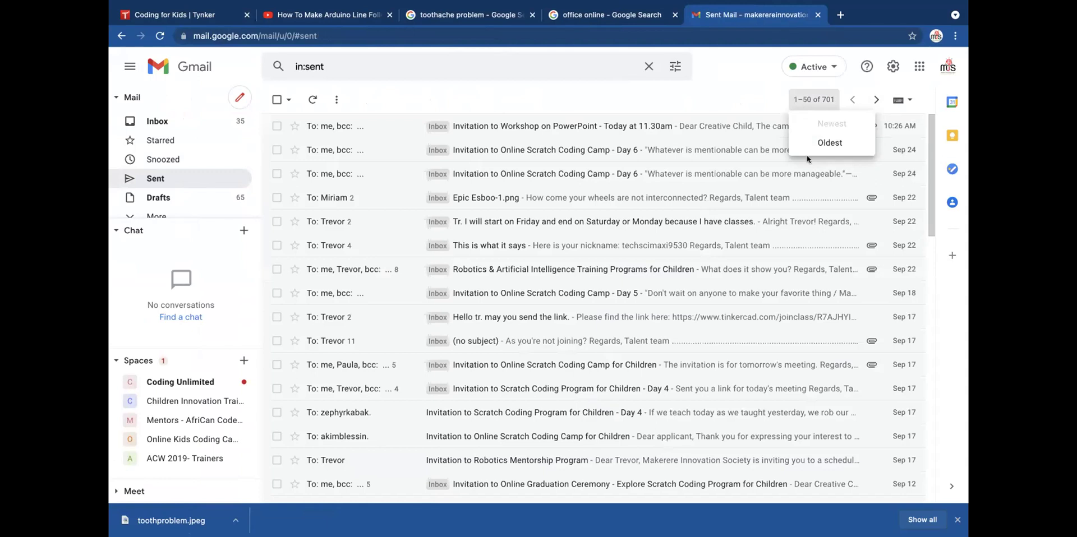
pyautogui.click(875, 100)
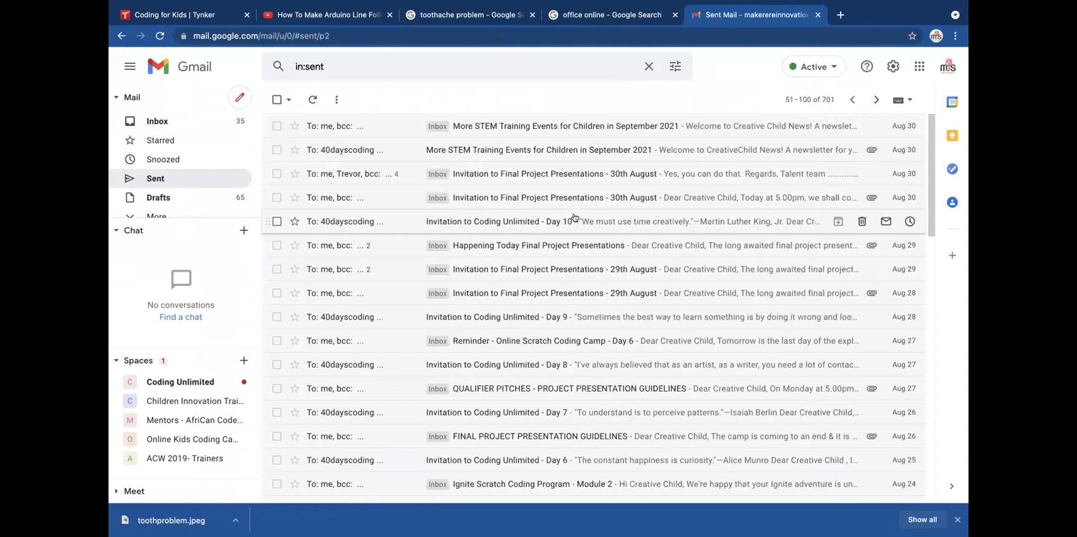
pyautogui.click(567, 179)
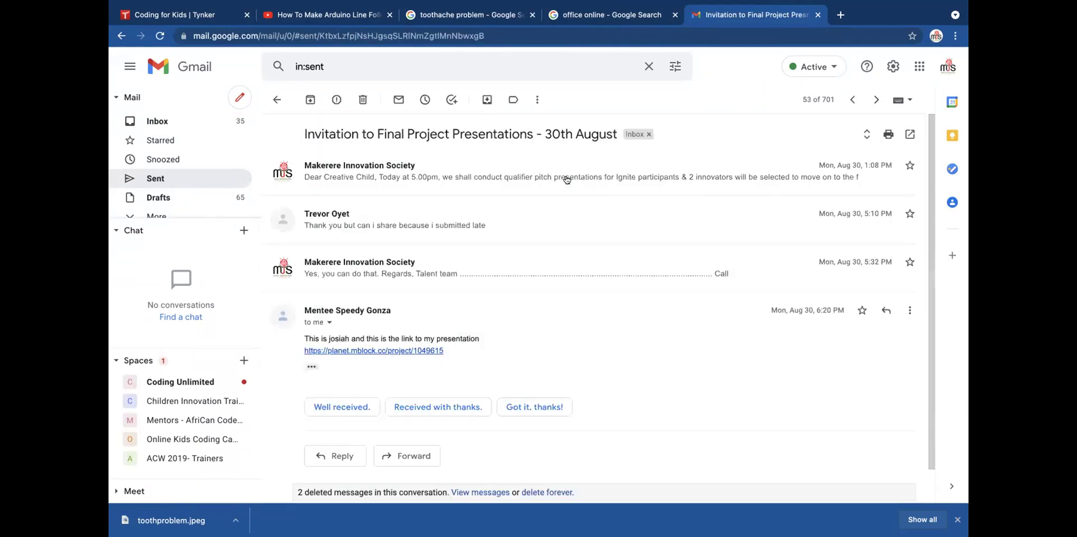
pyautogui.scroll(-1, 567, 180)
pyautogui.click(520, 151)
pyautogui.scroll(-6, 558, 233)
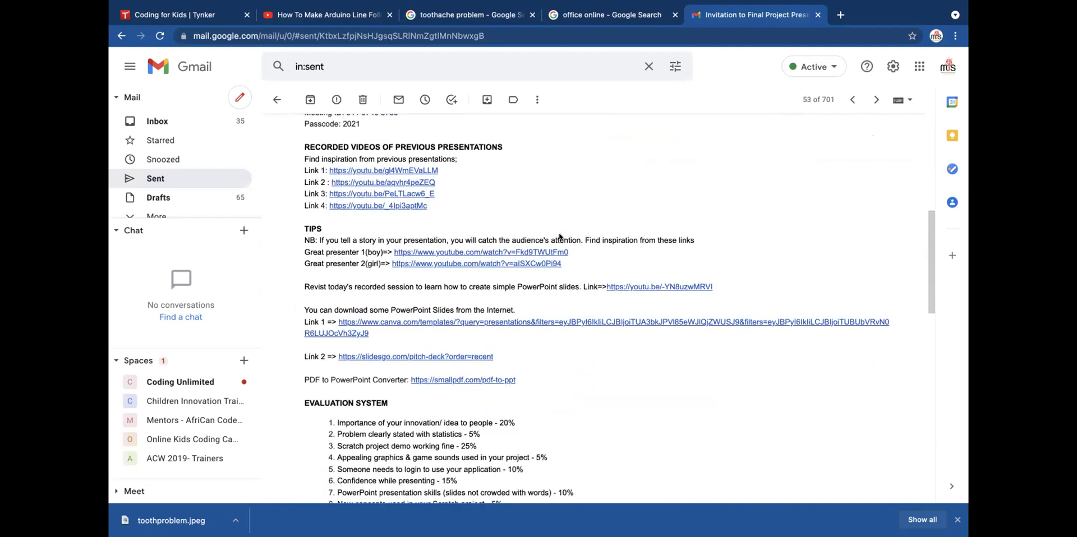
# Step: Highlight the slidesgo.com pitch-deck link and then the Canva presentation templates link in the email's slide download section
pyautogui.scroll(-1, 558, 235)
pyautogui.scroll(-1, 493, 268)
pyautogui.moveTo(496, 229); pyautogui.dragTo(338, 237)
pyautogui.click(495, 234)
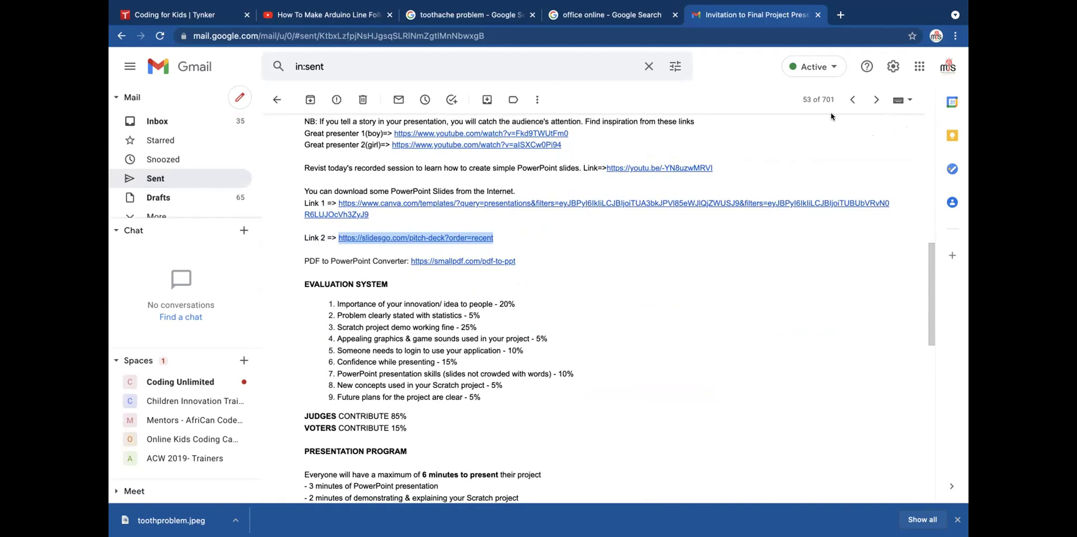
pyautogui.moveTo(372, 216); pyautogui.dragTo(334, 202)
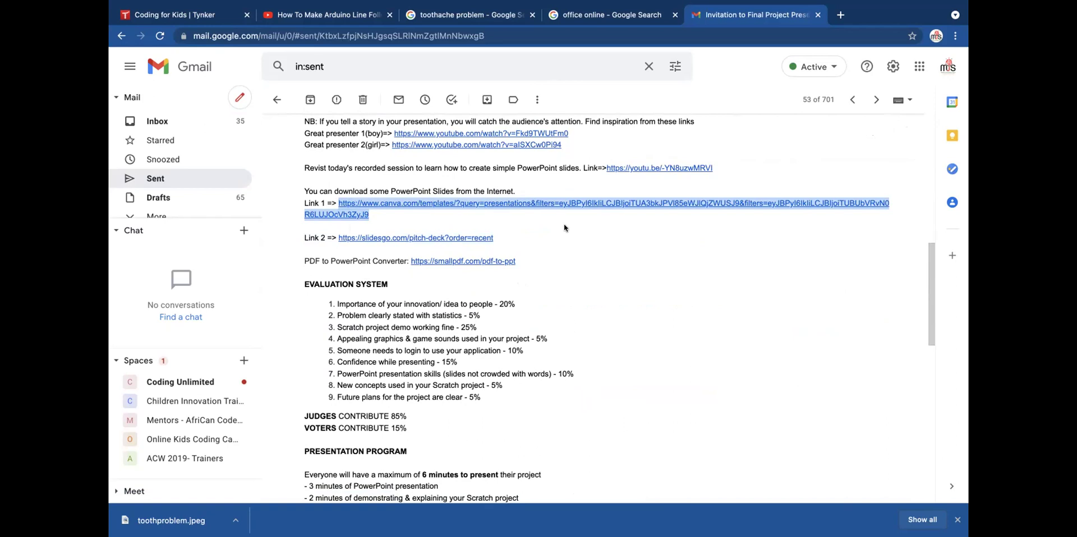
# Step: Switch to PowerPoint, play the slide show from "The Problem" through to the last slide, and exit it
pyautogui.hotkey('ctrl', 'Left')
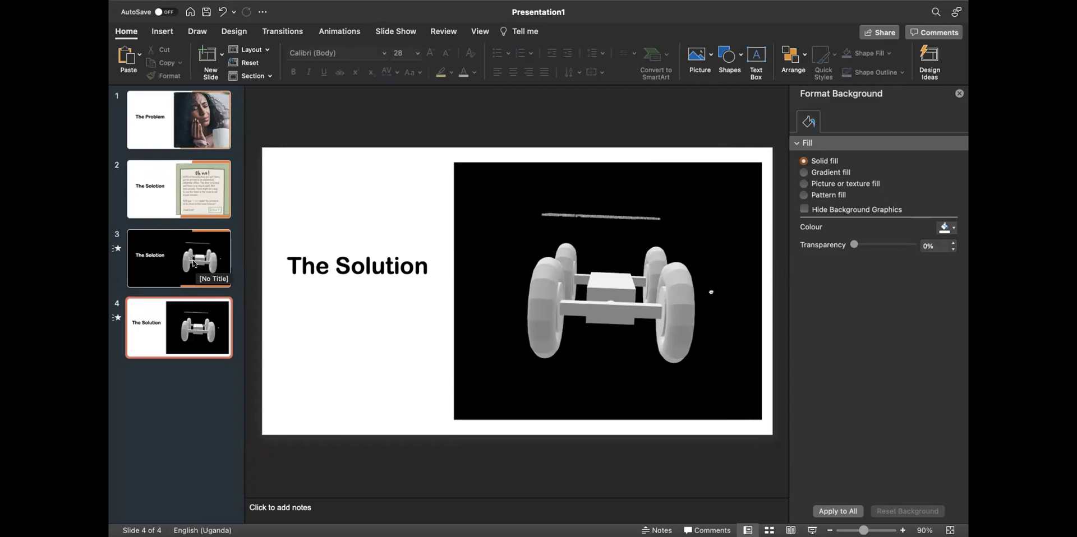
pyautogui.click(204, 129)
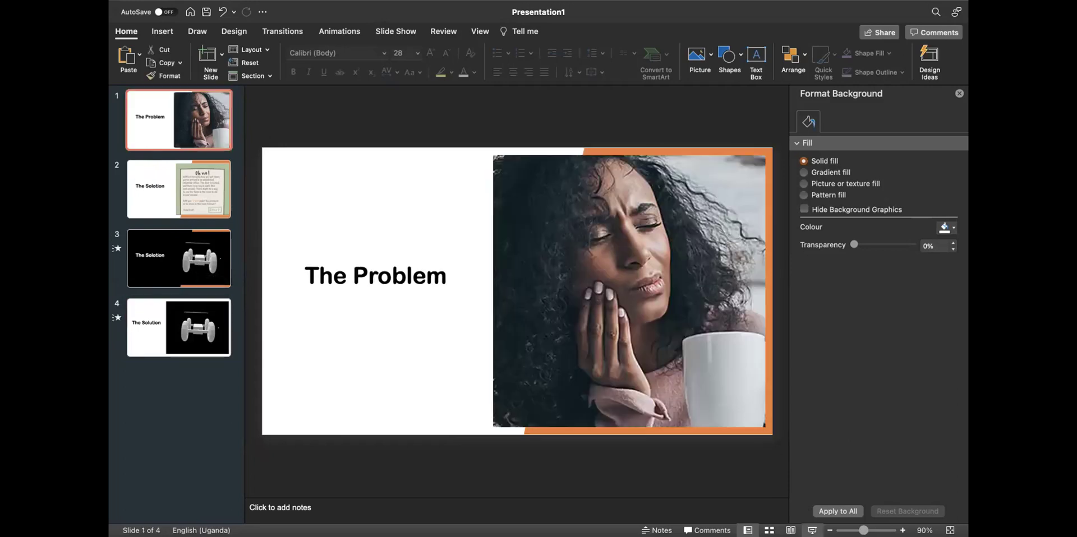
pyautogui.click(811, 530)
pyautogui.press('Right')
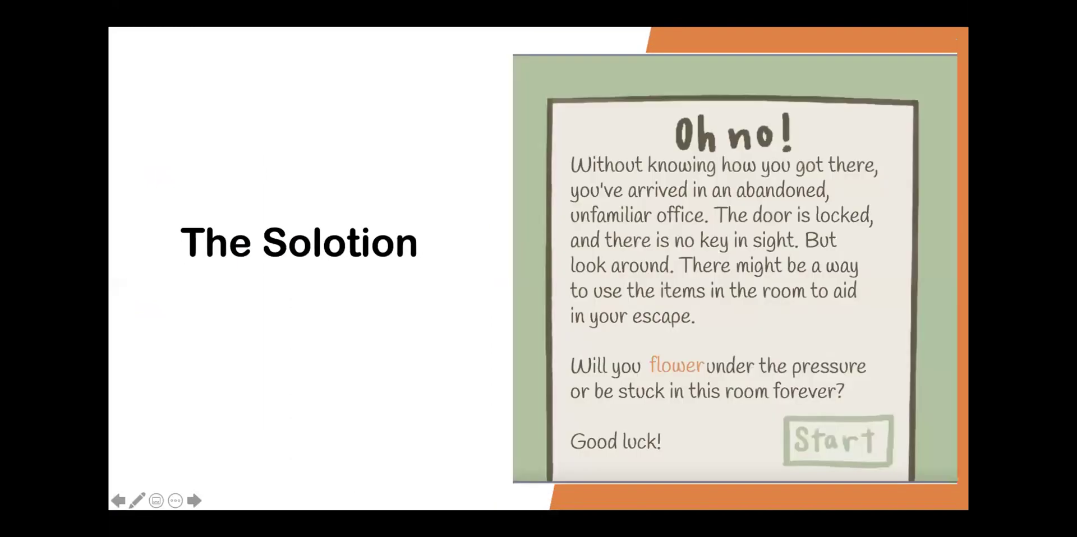
pyautogui.press('Right')
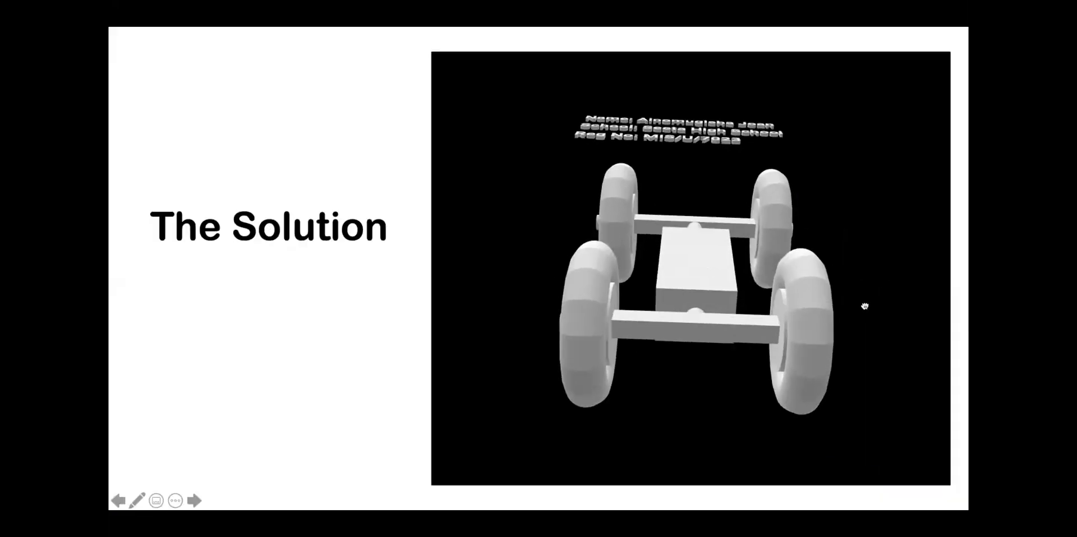
pyautogui.press('Escape')
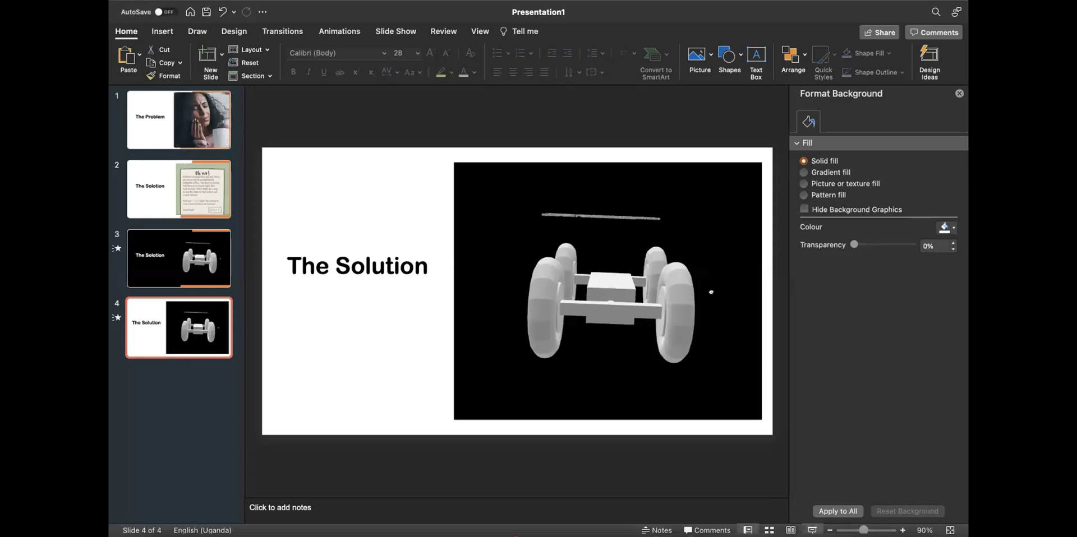
# Step: Apply the Cube transition to slide 4 and to slide 2
pyautogui.click(282, 31)
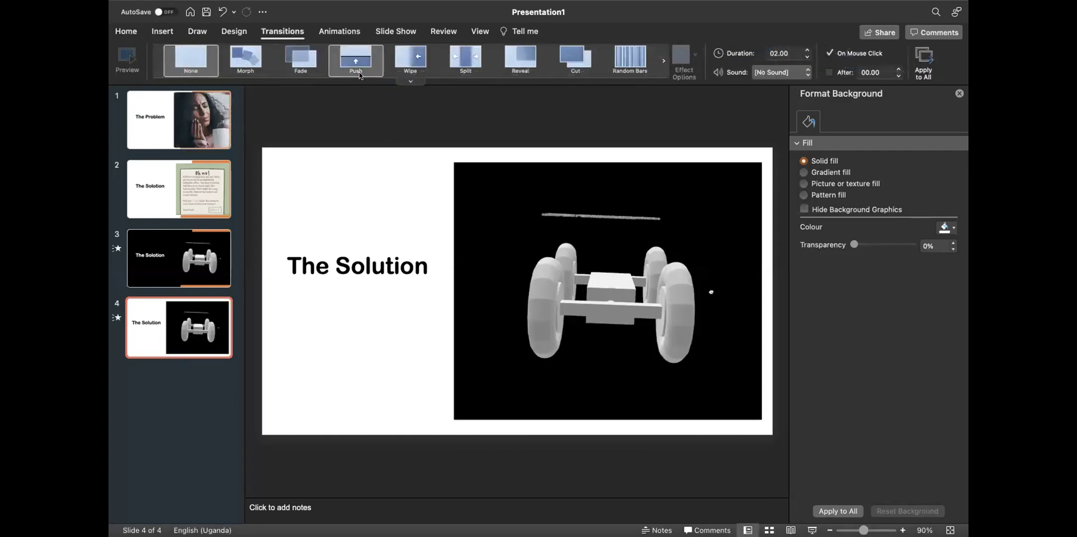
pyautogui.click(410, 83)
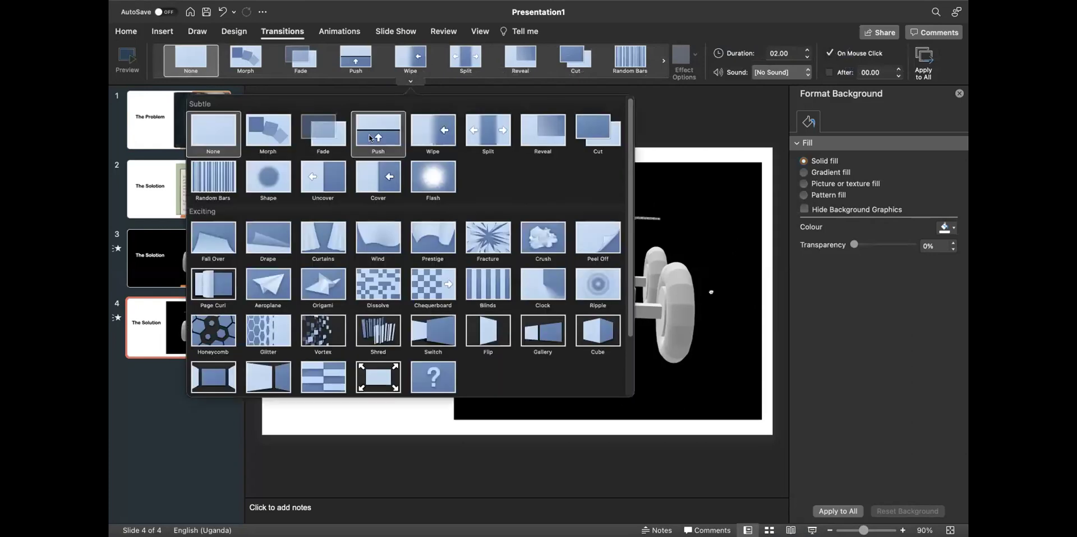
pyautogui.click(598, 333)
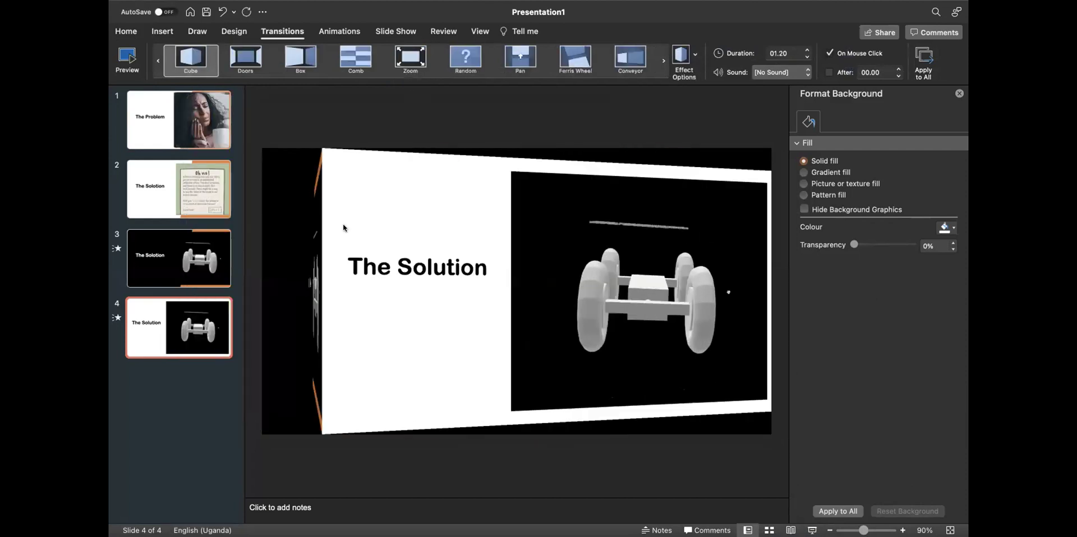
pyautogui.click(217, 190)
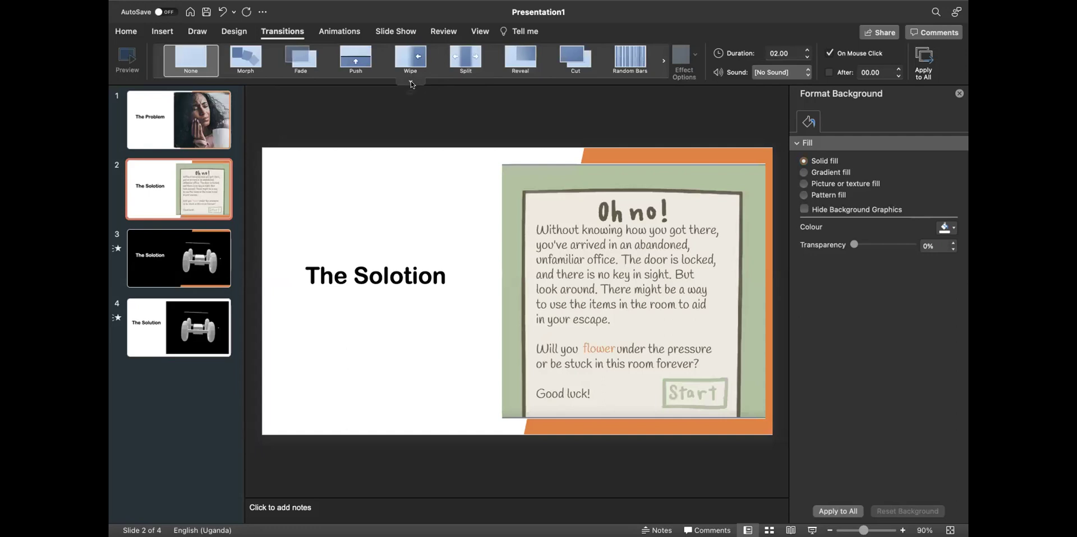
pyautogui.click(411, 83)
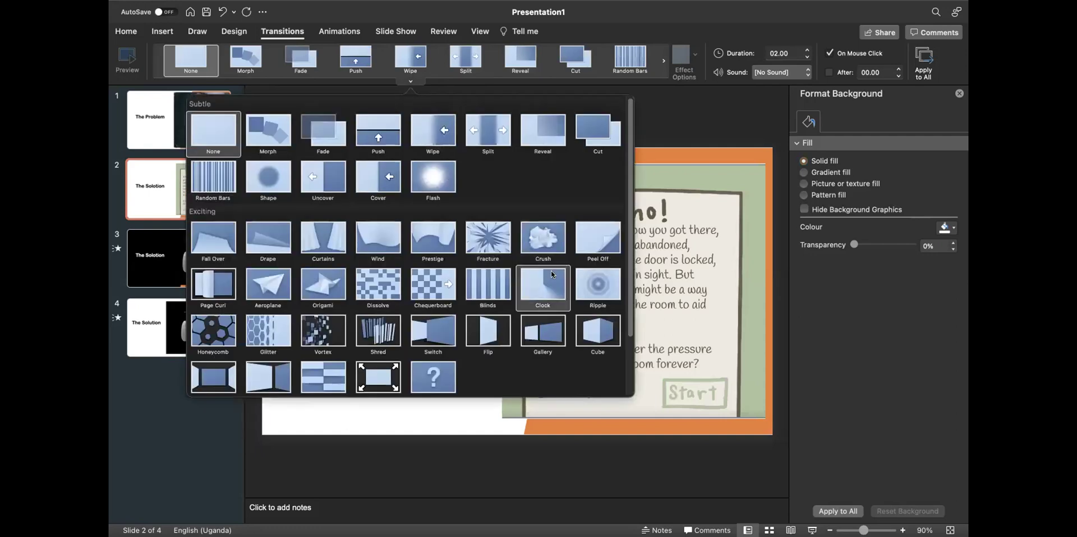
pyautogui.click(594, 337)
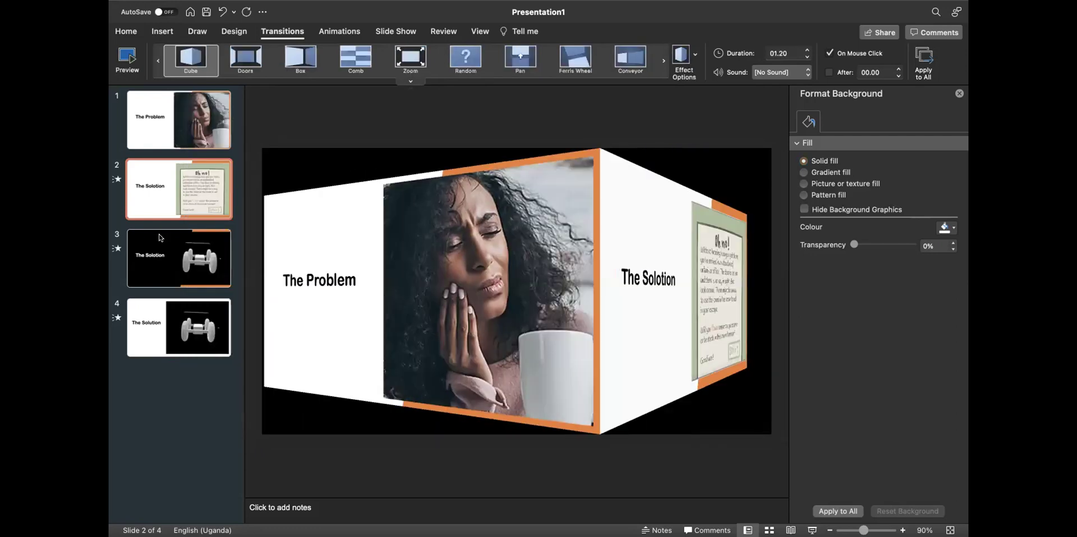
# Step: Apply the Cube transition to slide 3 and reapply it to slide 4
pyautogui.click(170, 262)
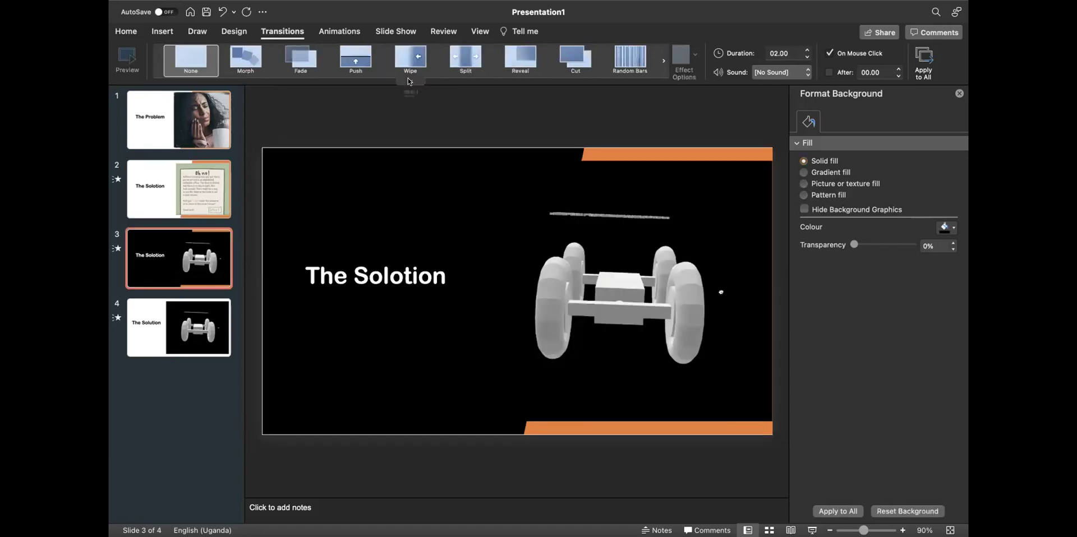
pyautogui.click(409, 81)
pyautogui.click(594, 332)
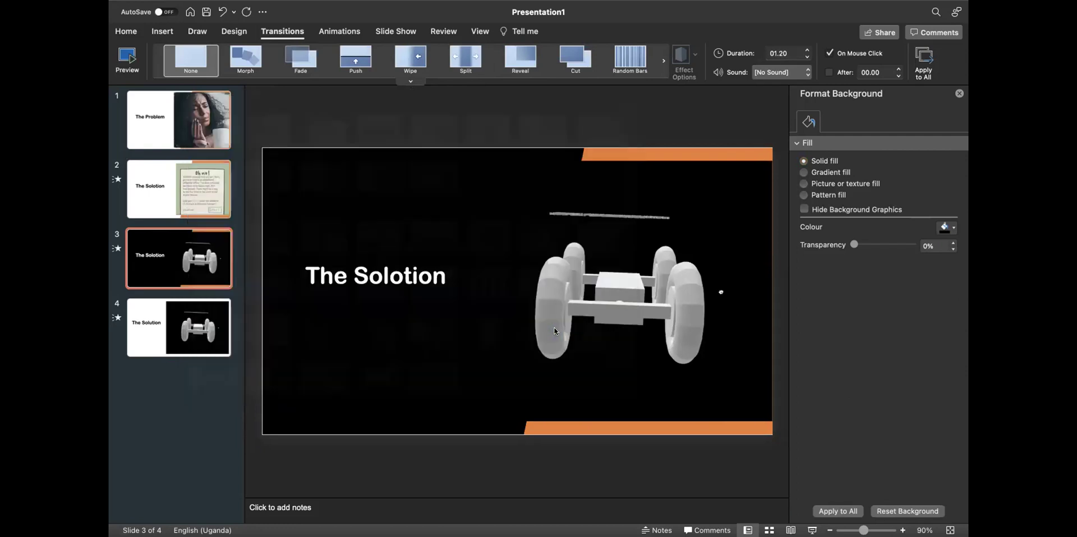
pyautogui.click(201, 326)
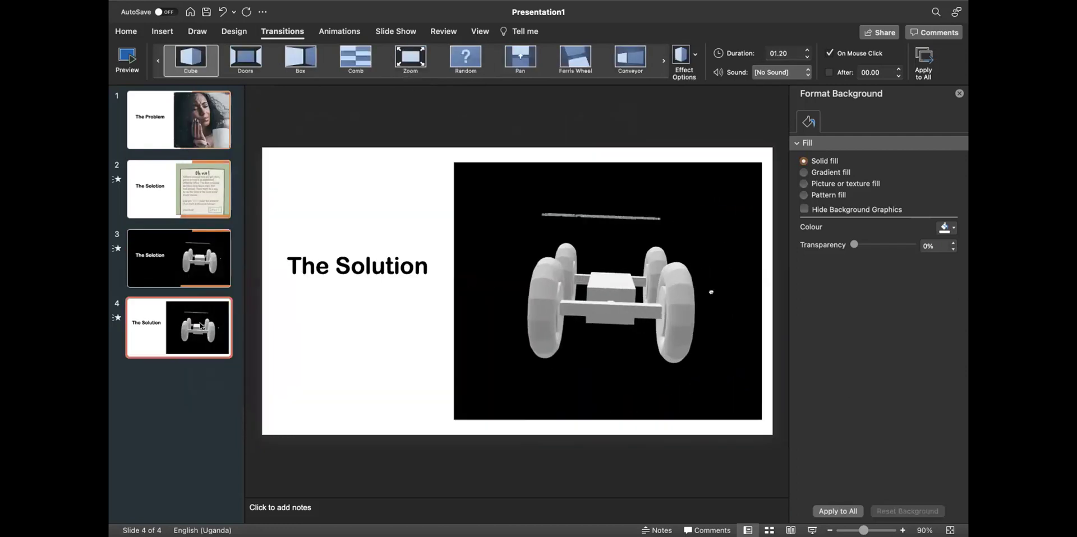
pyautogui.click(410, 81)
pyautogui.click(596, 333)
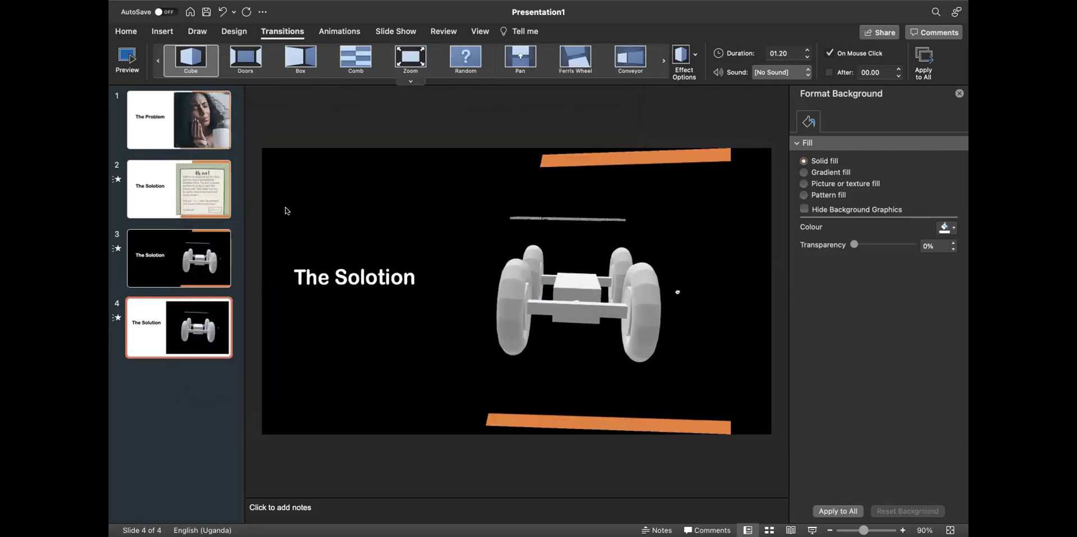
# Step: Play the slide show from slide 1 to the end to check the Cube transitions, stepping back once to replay the first one
pyautogui.click(192, 124)
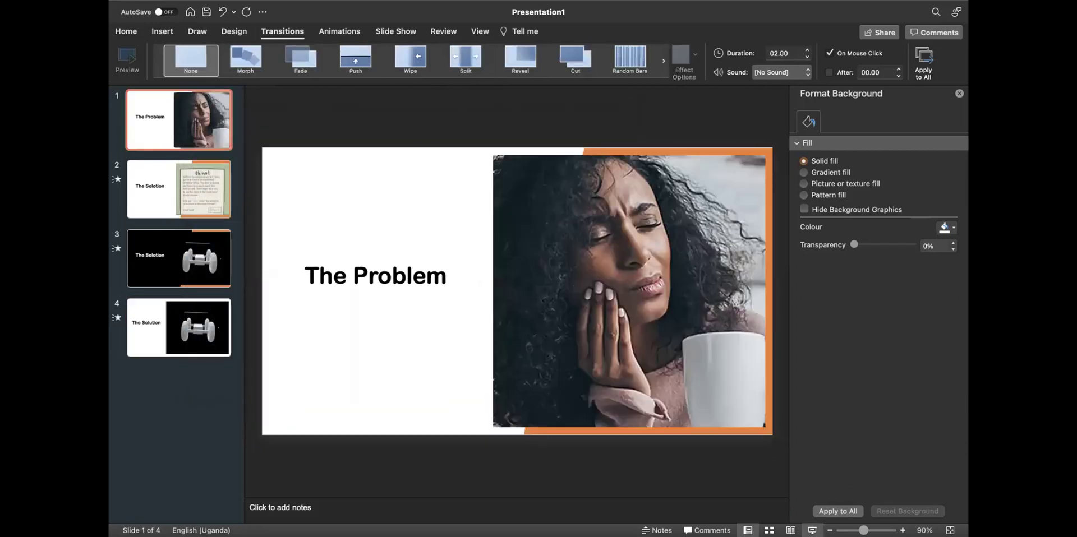
pyautogui.press('super+shift+Return')
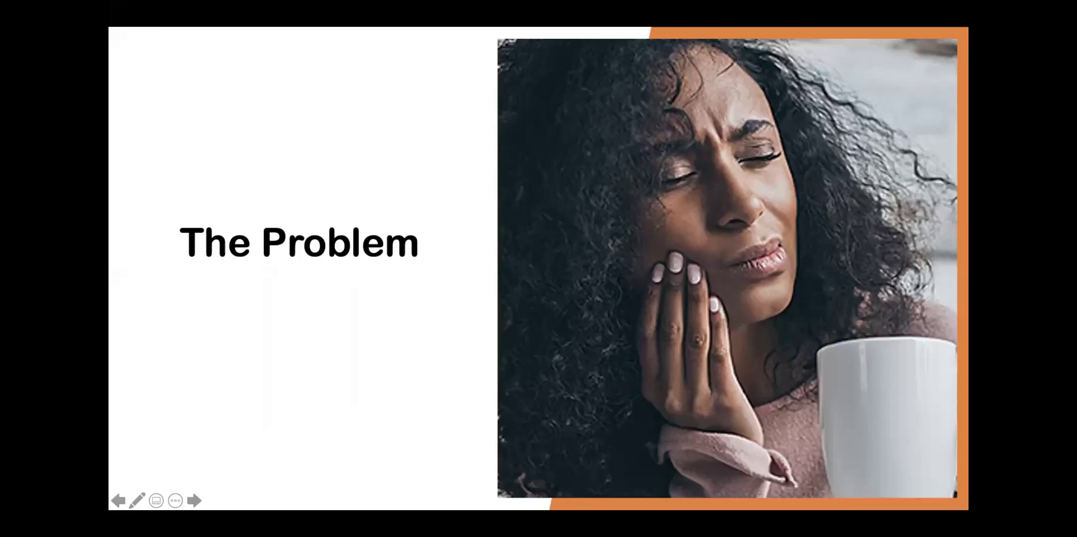
pyautogui.press('Right')
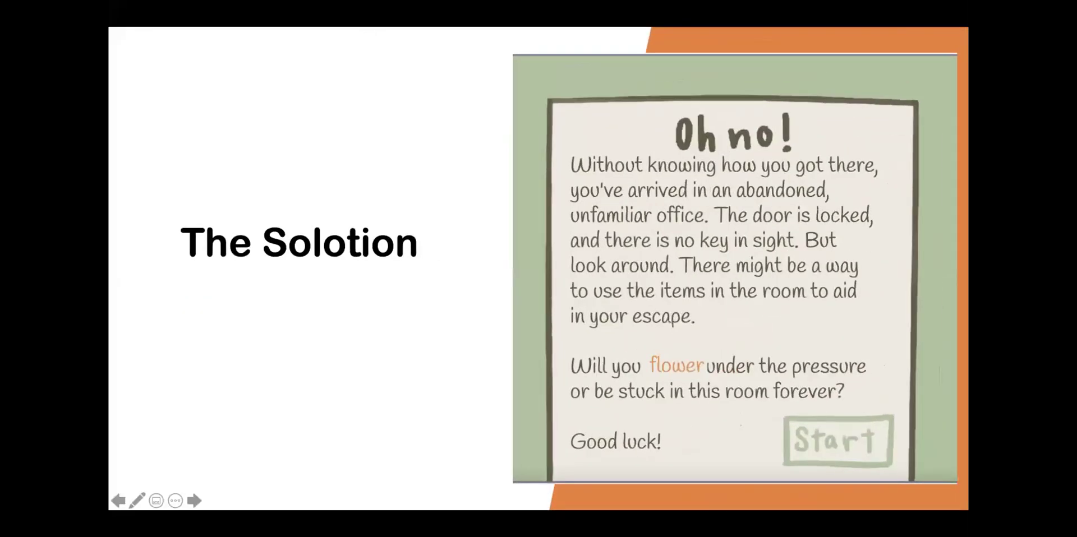
pyautogui.press('Left')
pyautogui.press('Right')
pyautogui.press('Right')
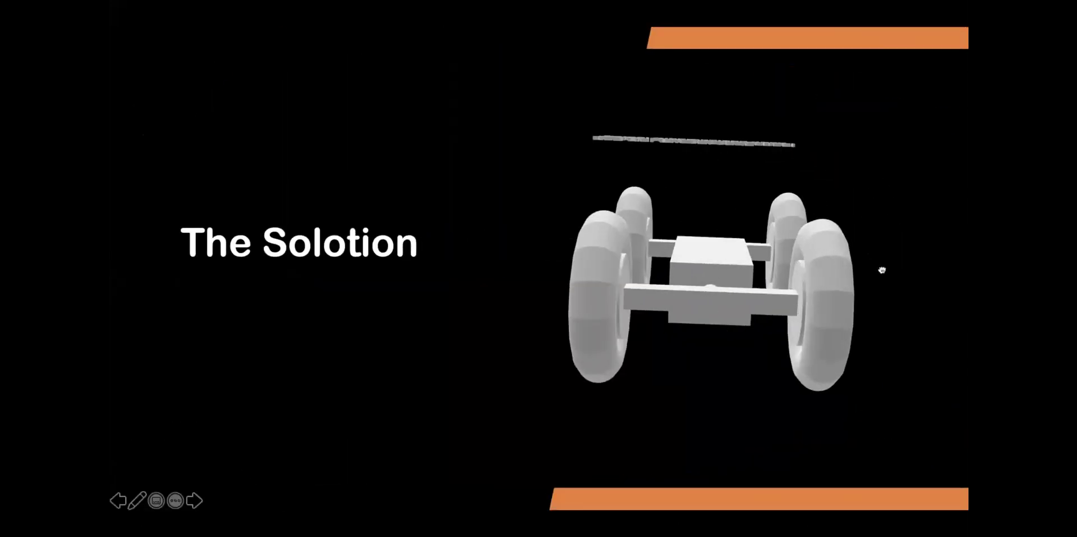
pyautogui.press('Right')
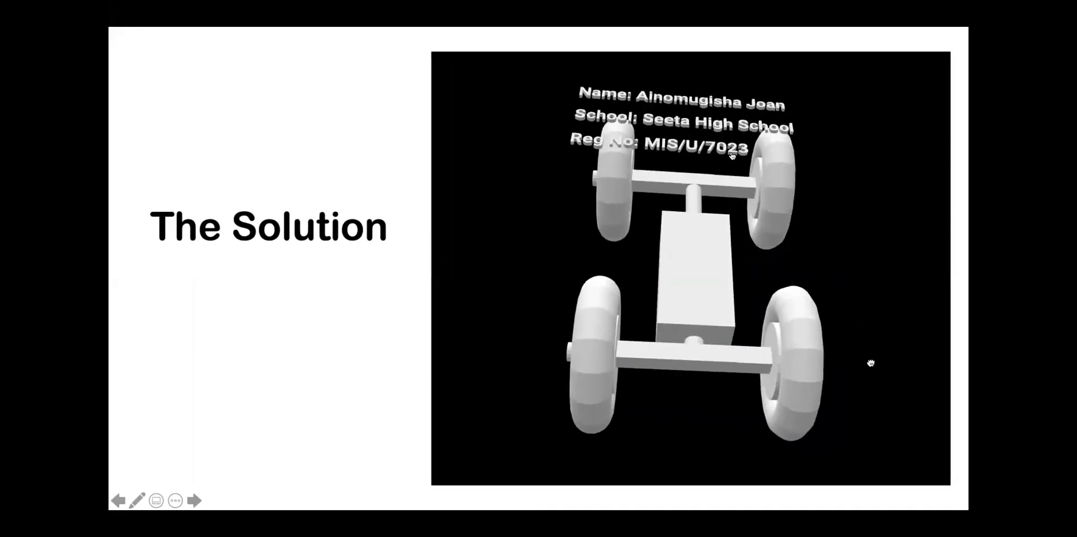
pyautogui.click(360, 253)
pyautogui.click(359, 250)
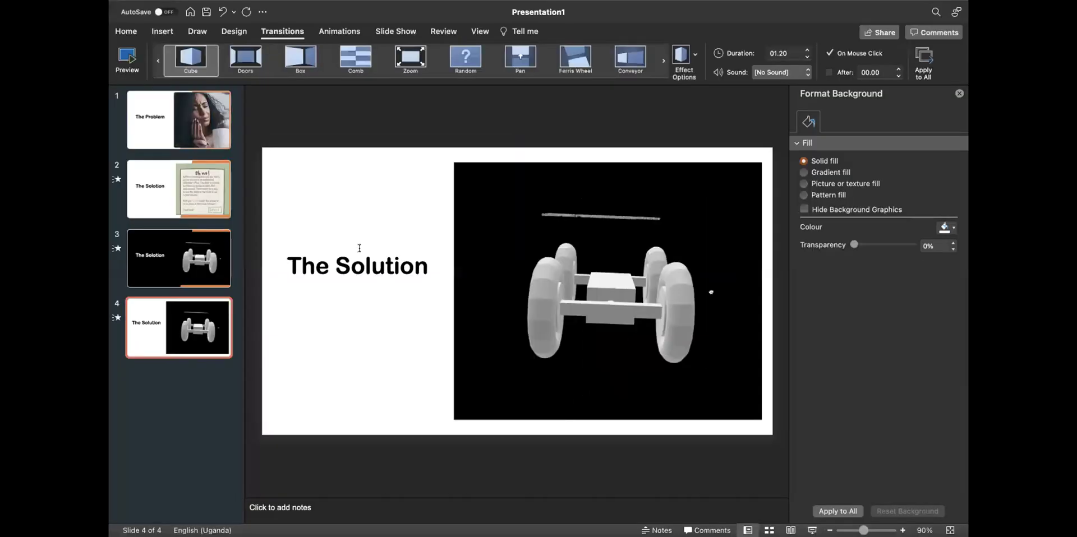